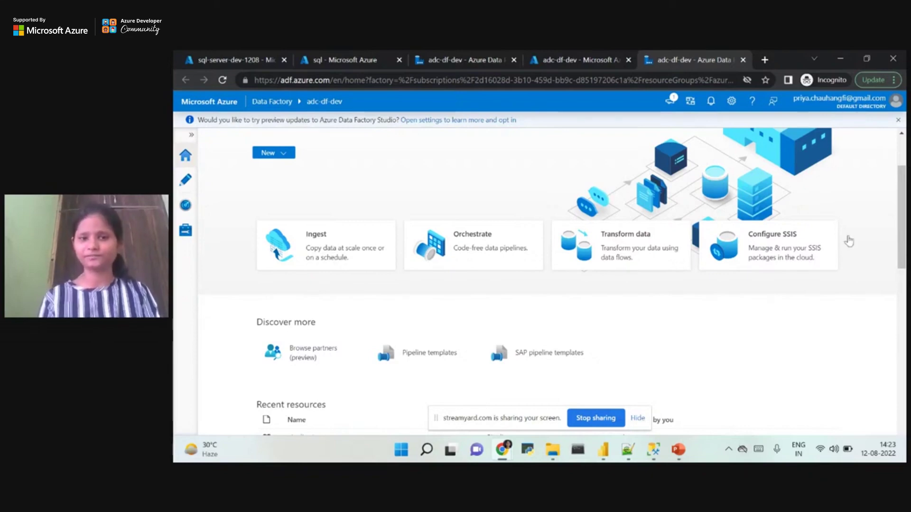
Glance at the lab overview slide, then switch back to the sql-server-dev-1208 databases page in Chrome.
scroll(902, 218, up, 2)
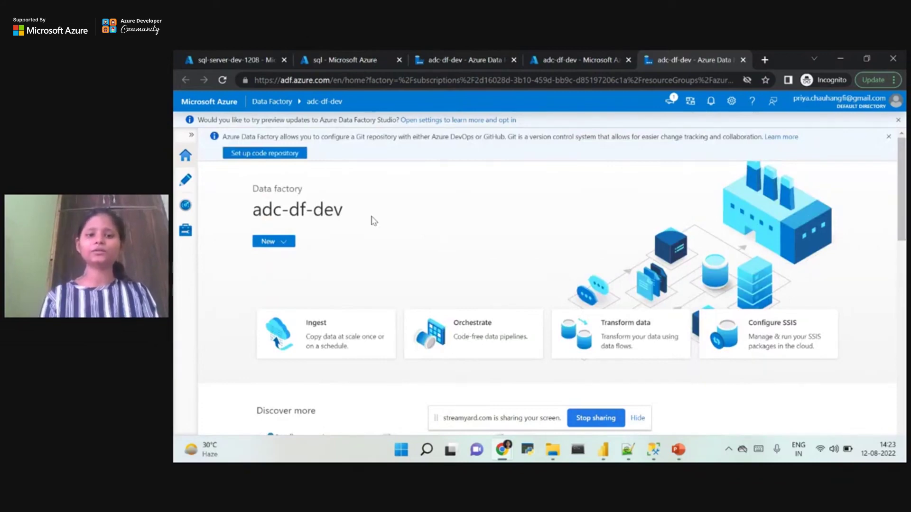
click(678, 450)
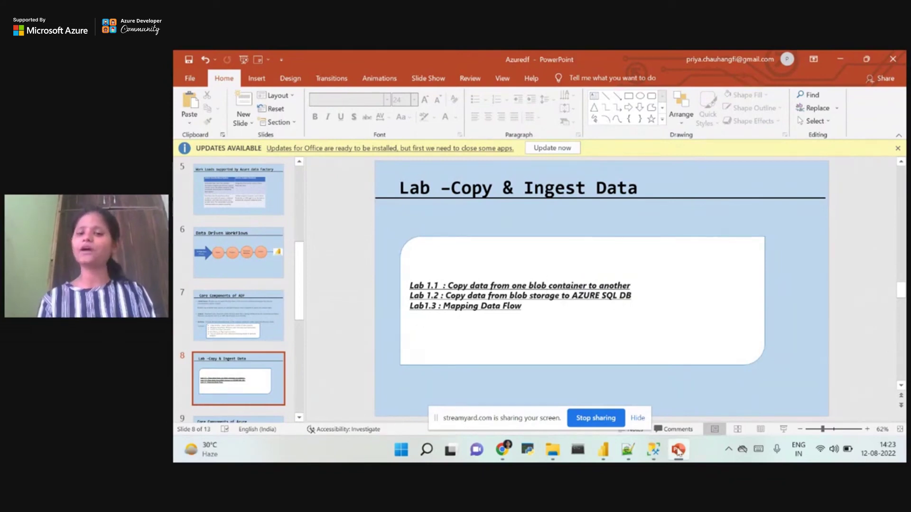
click(683, 456)
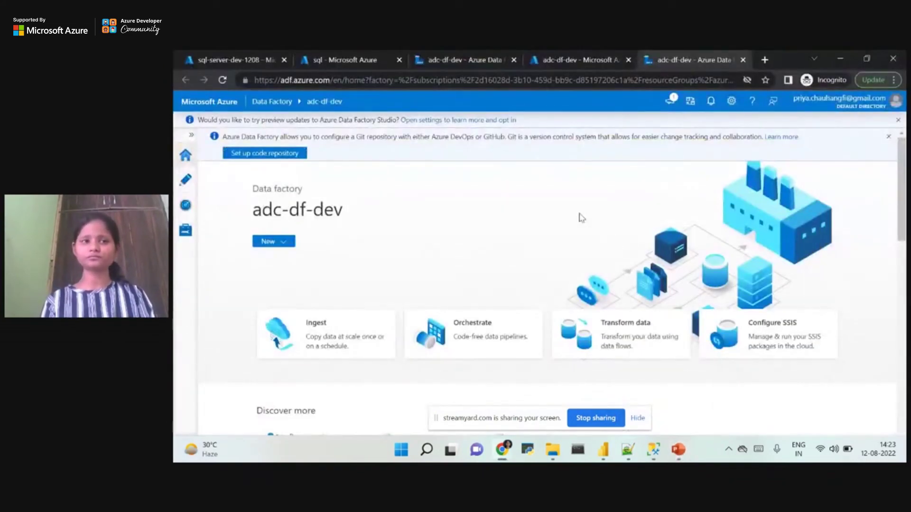
click(228, 60)
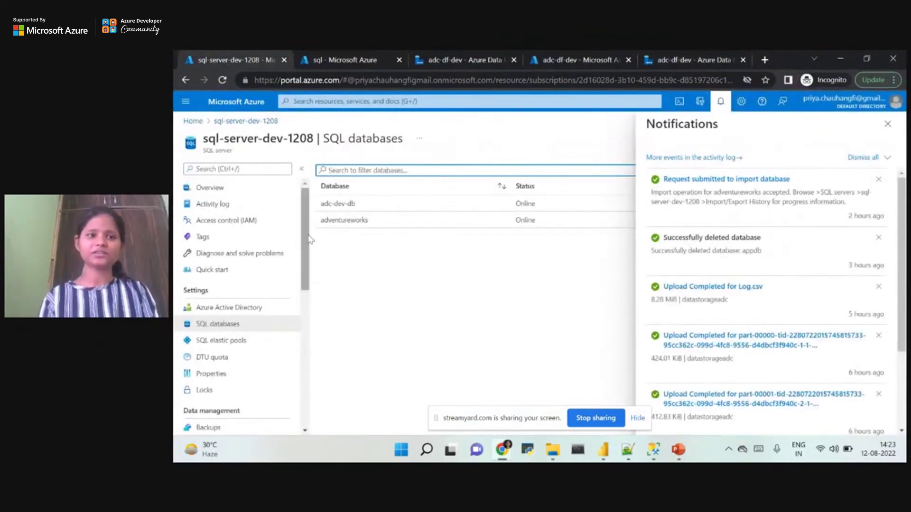
Dismiss the Notifications pane and go back to the portal Home page via the breadcrumb.
scroll(306, 231, down, 3)
scroll(305, 231, up, 3)
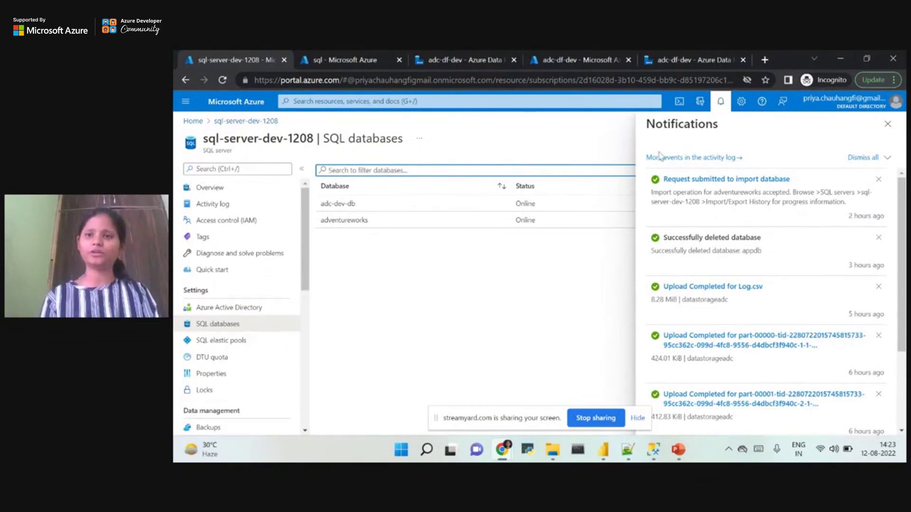
click(889, 128)
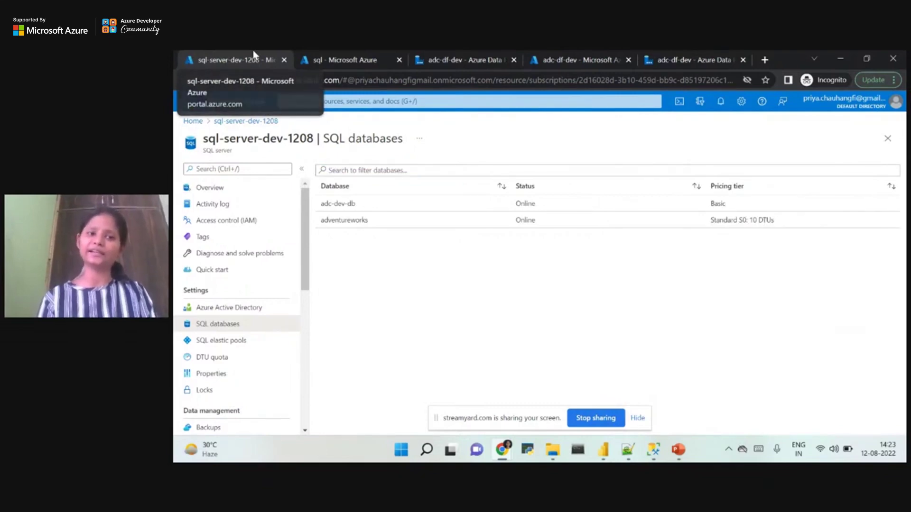
click(193, 122)
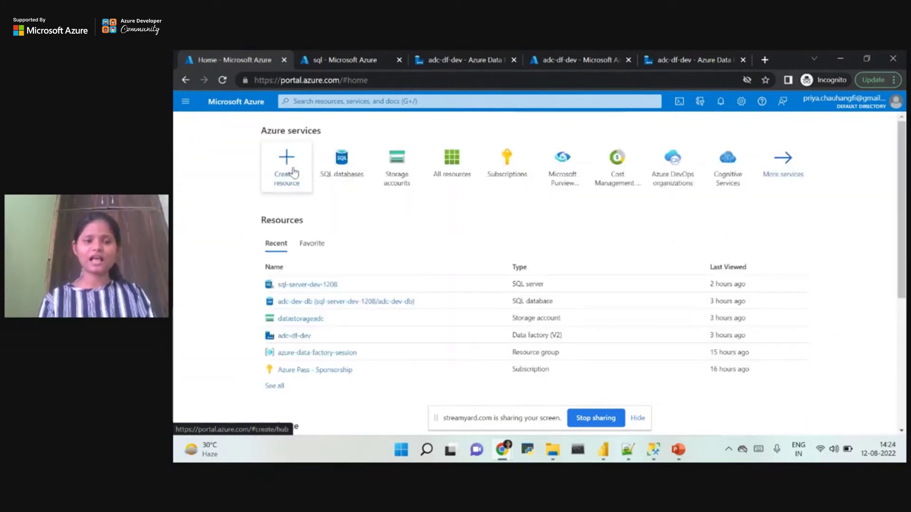
Search Create a resource for 'storage' and start creating a Storage account.
click(293, 172)
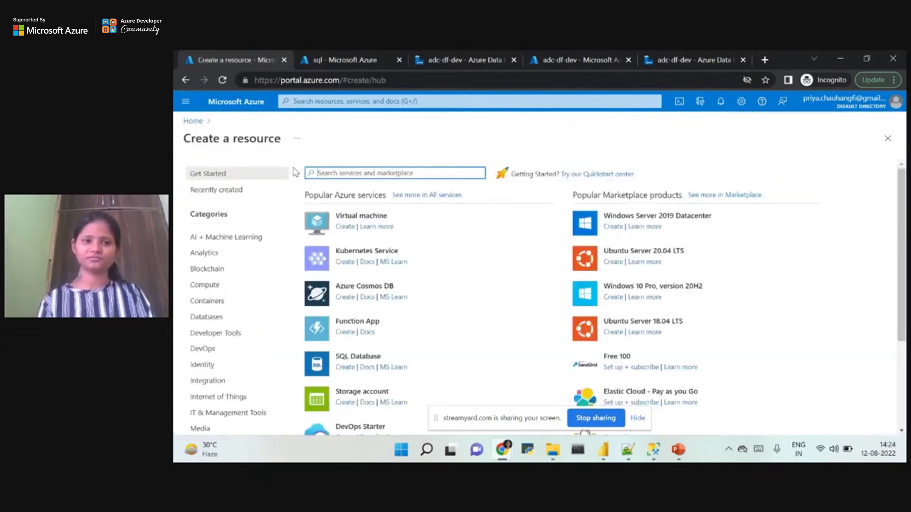
text(storage account)
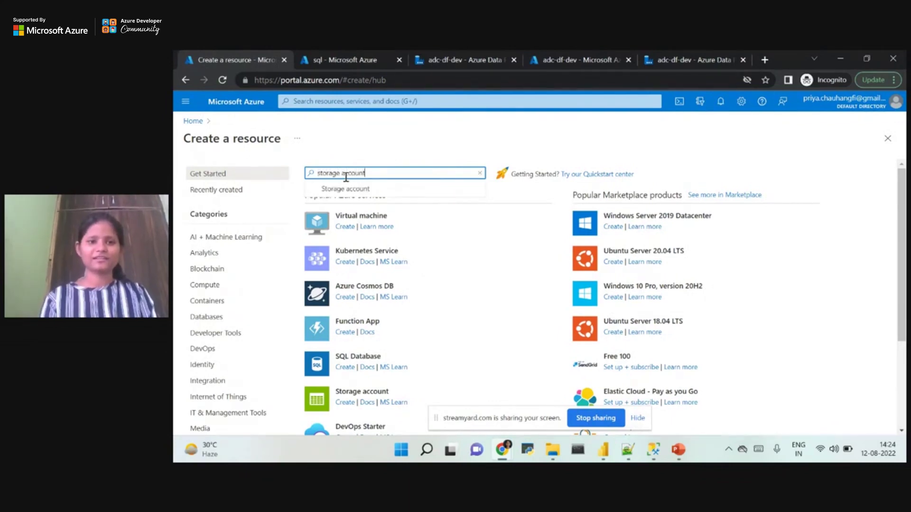
click(348, 190)
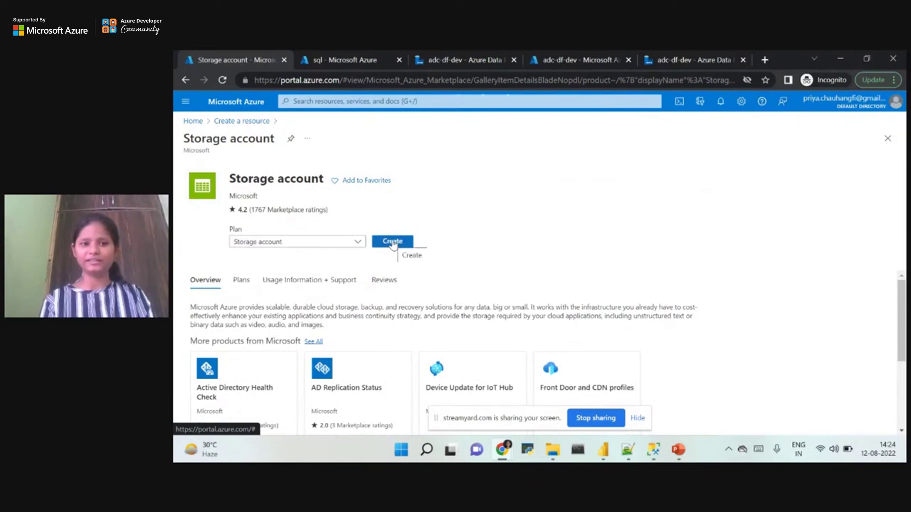
click(393, 242)
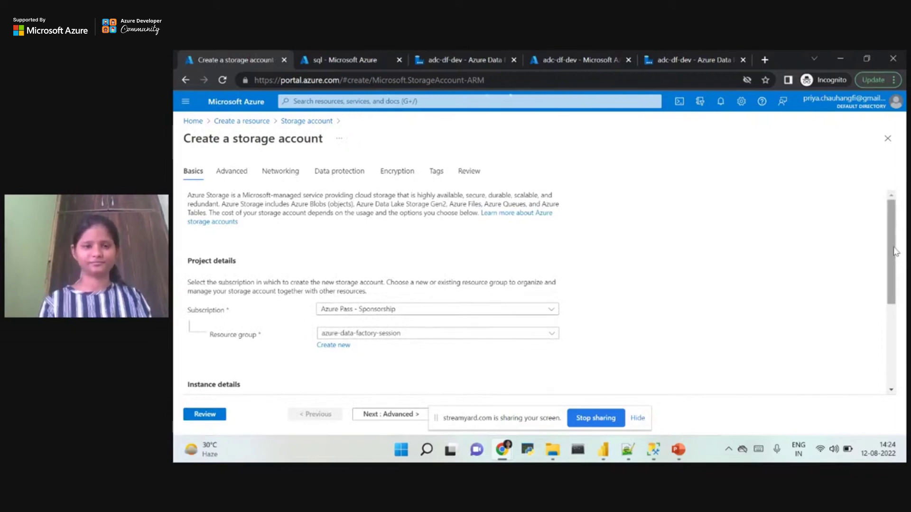
Enter datastorage1208 as the storage account name.
drag(895, 251, 878, 332)
click(333, 271)
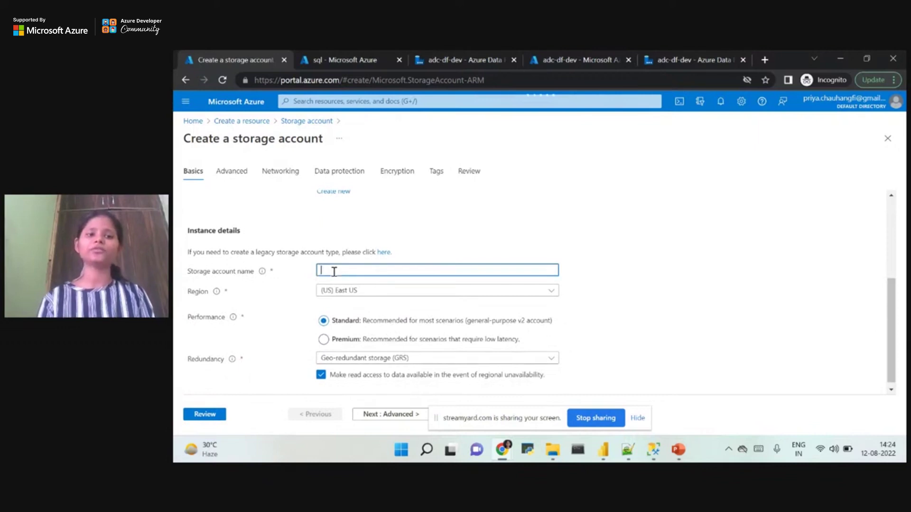
text(a)
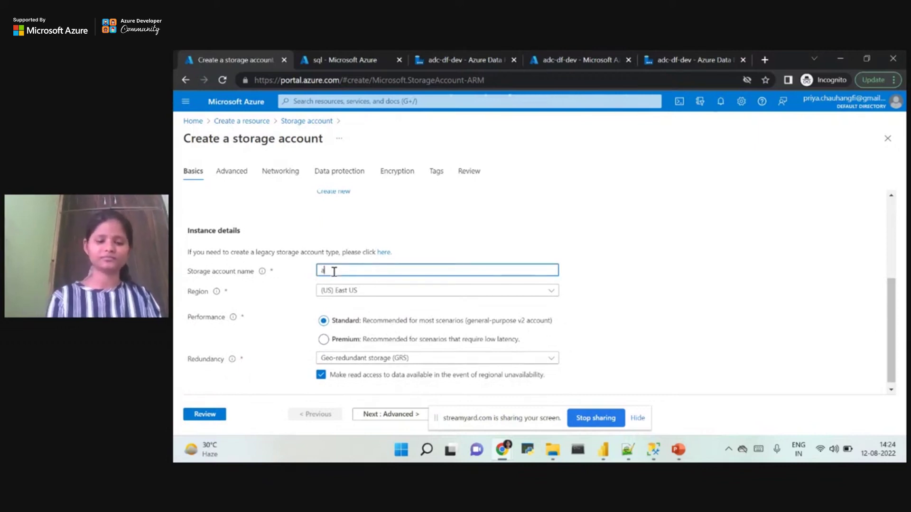
key(BackSpace)
text(data)
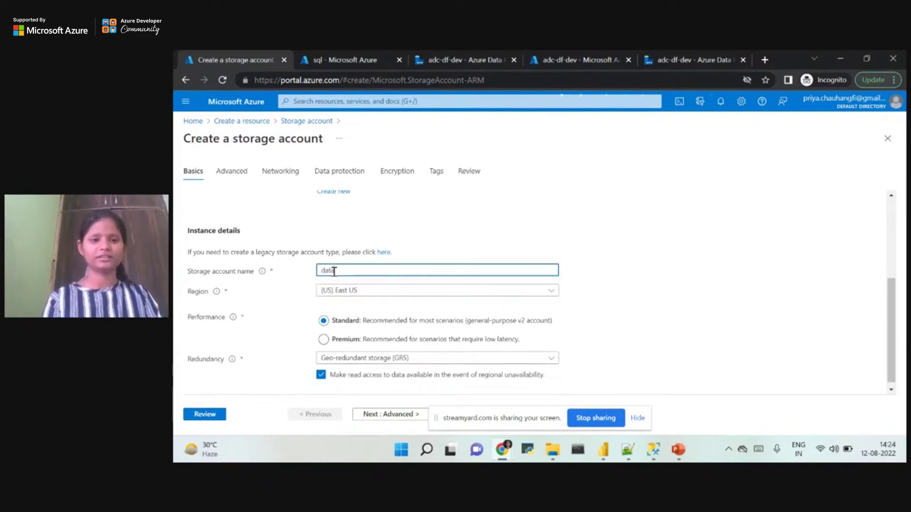
text(storage2)
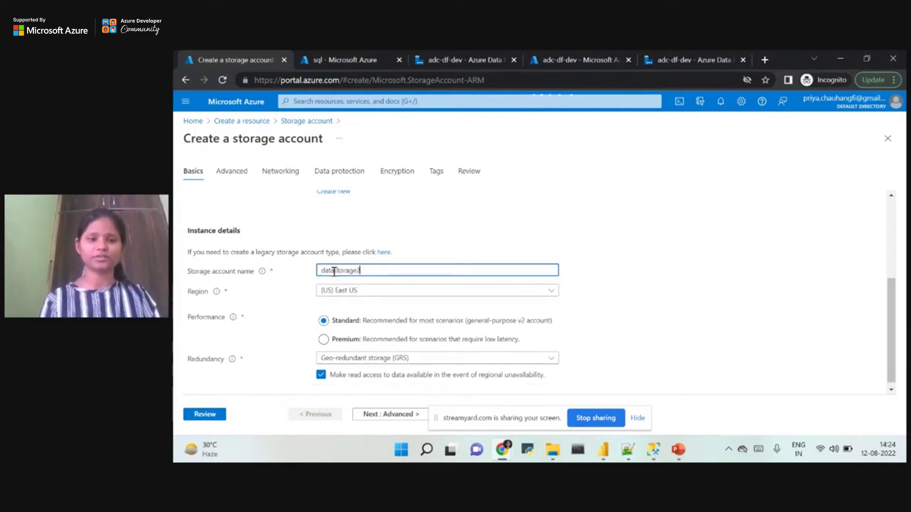
key(BackSpace)
text(1208)
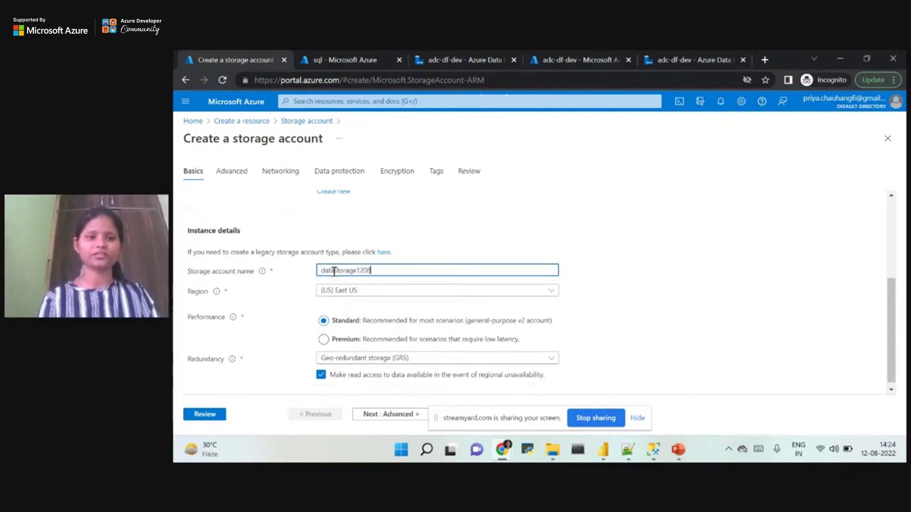
Set the region to (Asia Pacific) Central India and review the Redundancy setting.
click(366, 292)
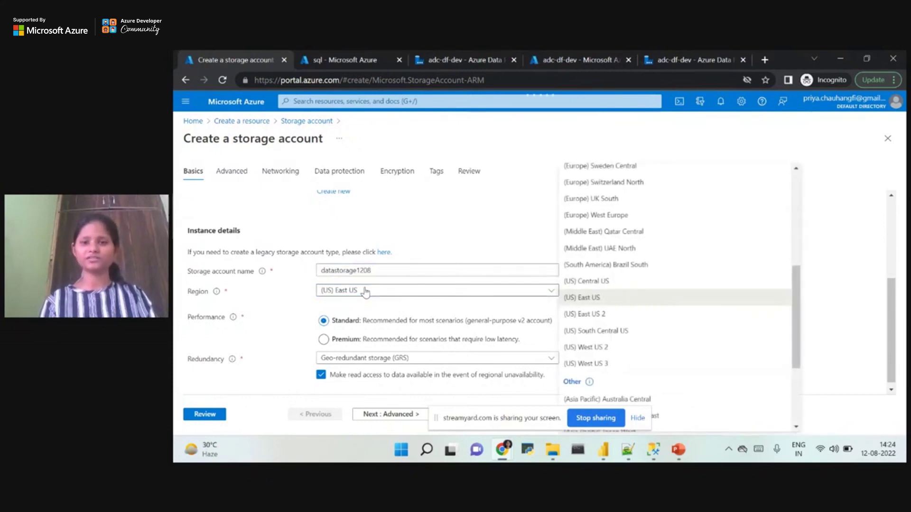
drag(800, 301, 808, 222)
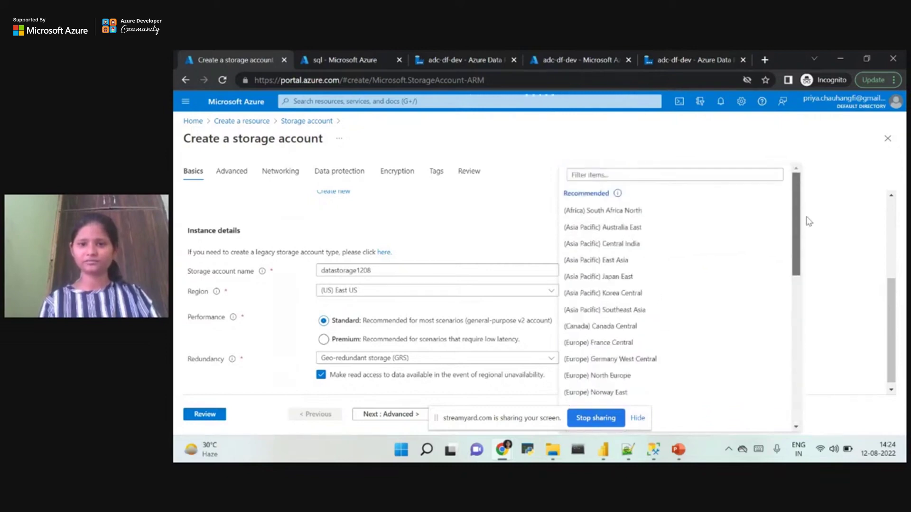
click(630, 244)
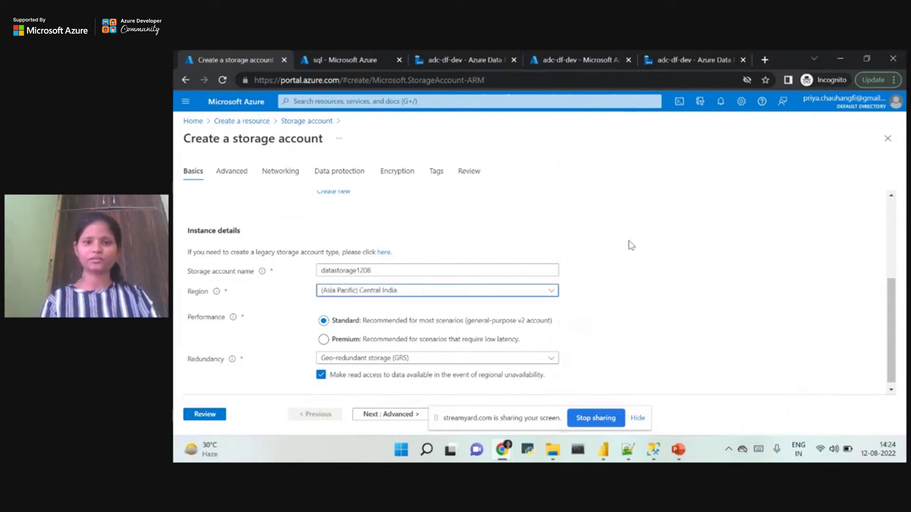
scroll(890, 336, down, 1)
triple_click(209, 354)
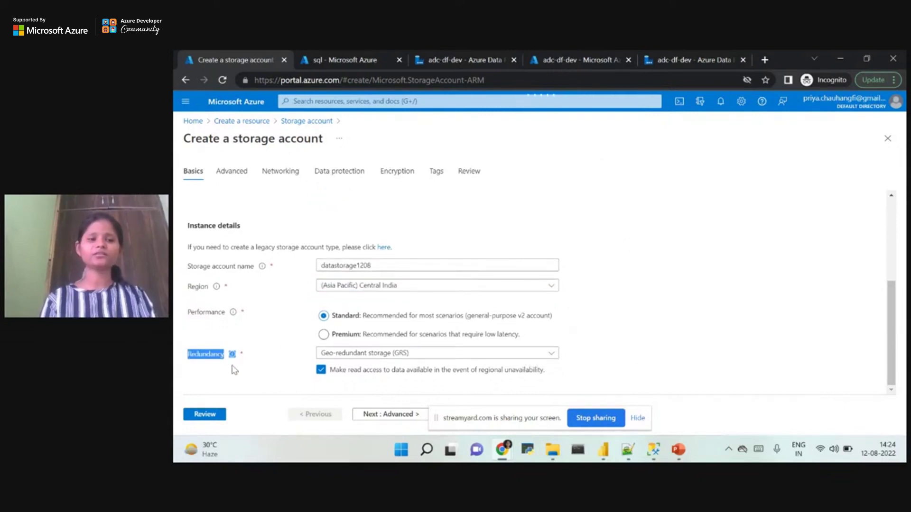
click(227, 344)
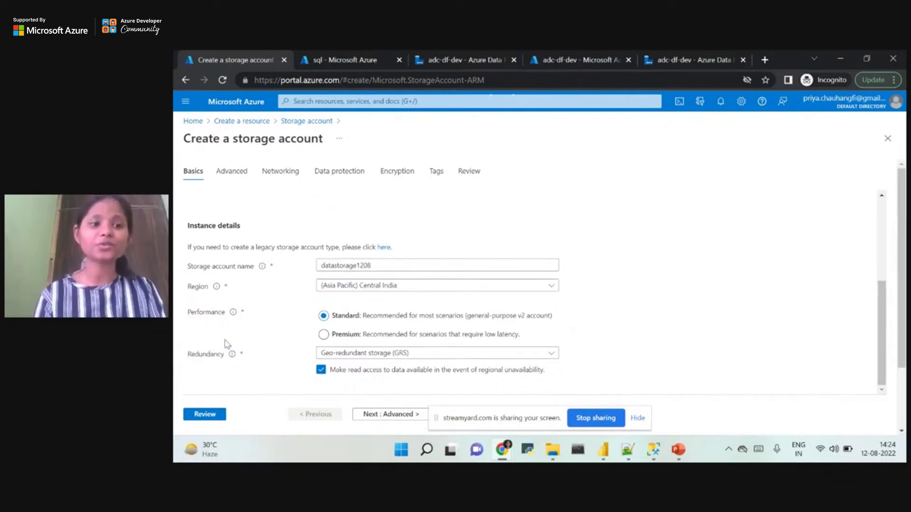
click(338, 354)
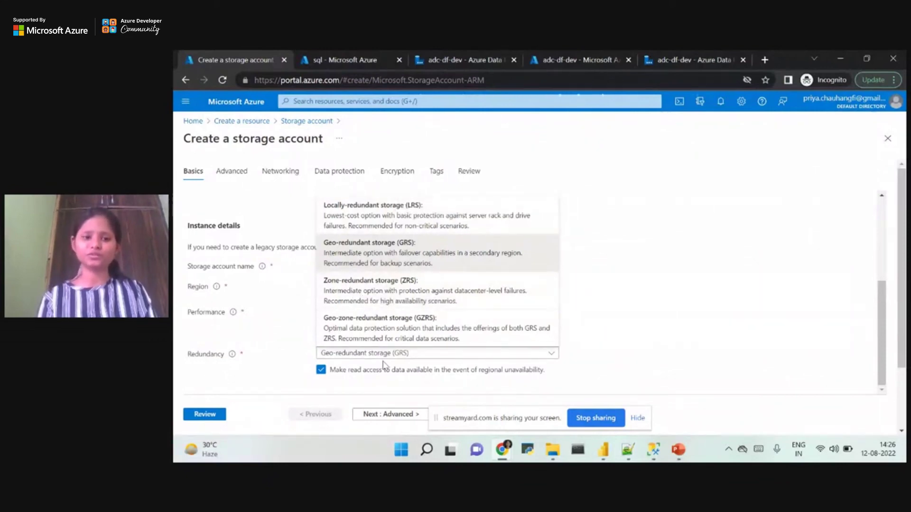
Choose Locally-redundant storage (LRS) for redundancy and advance to the Advanced tab.
click(382, 210)
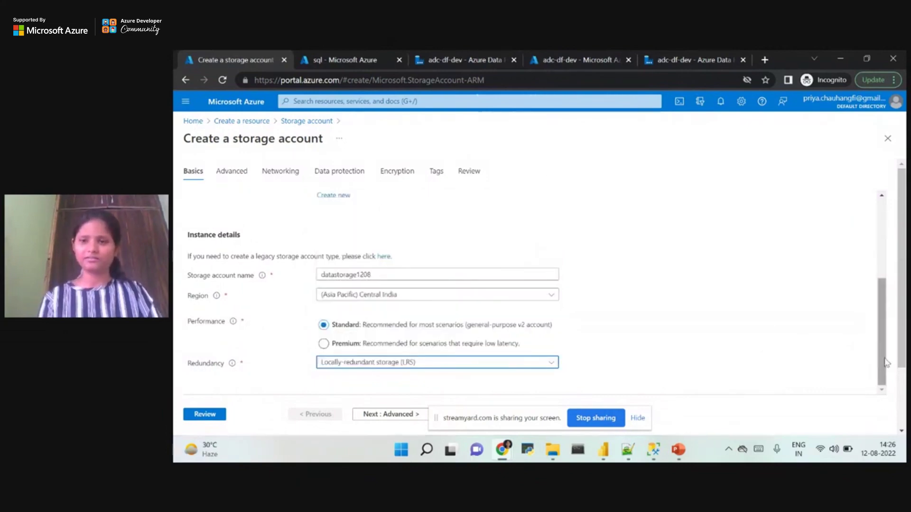
click(373, 415)
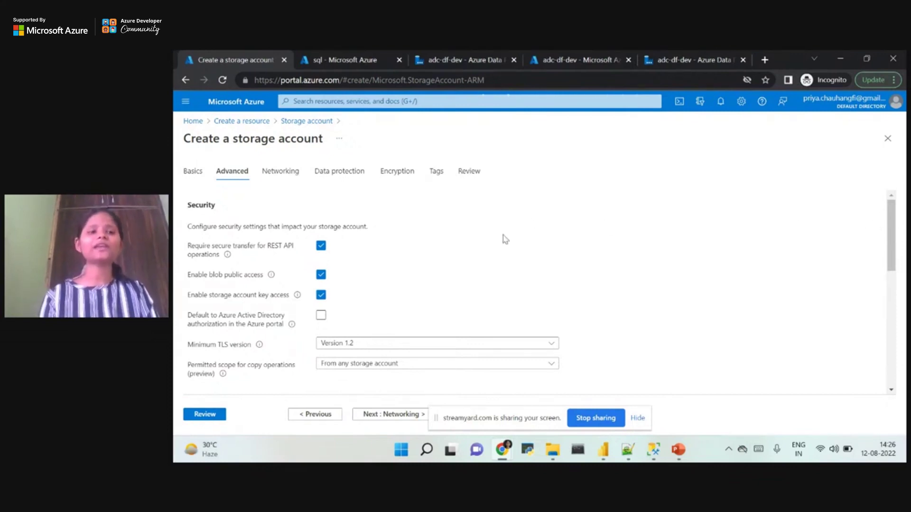
Pick an access tier, step through Networking to Data protection, then return to Home.
drag(892, 257, 904, 323)
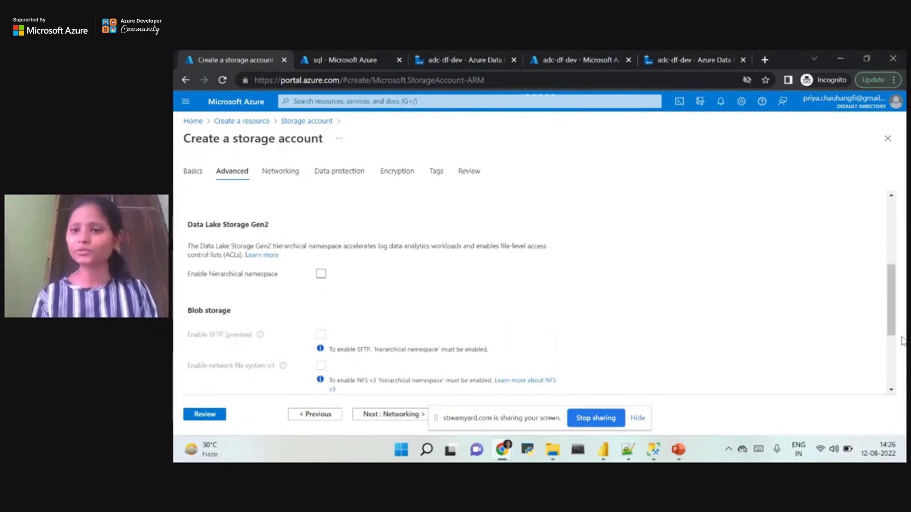
drag(892, 306, 888, 352)
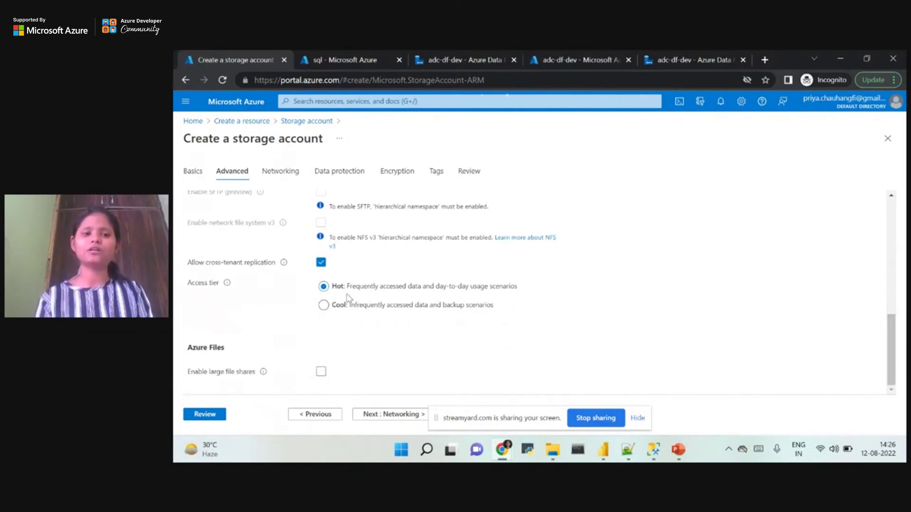
click(456, 312)
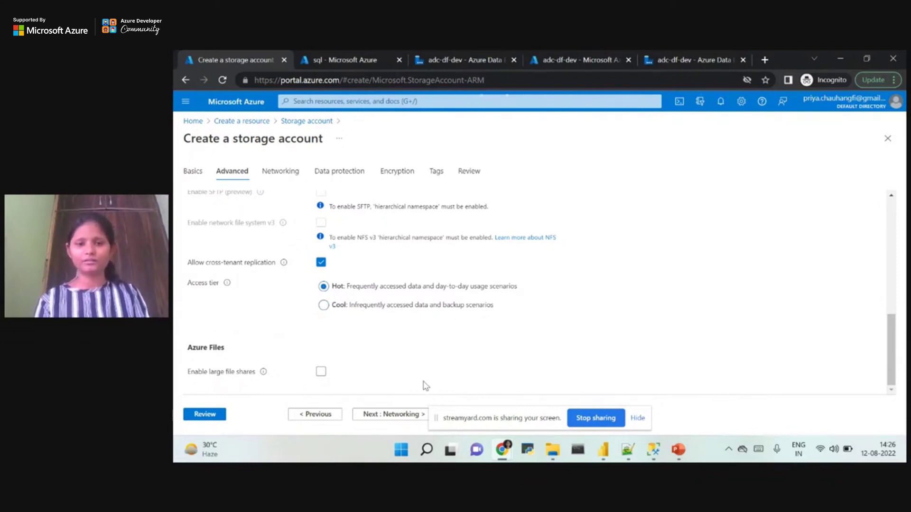
click(383, 414)
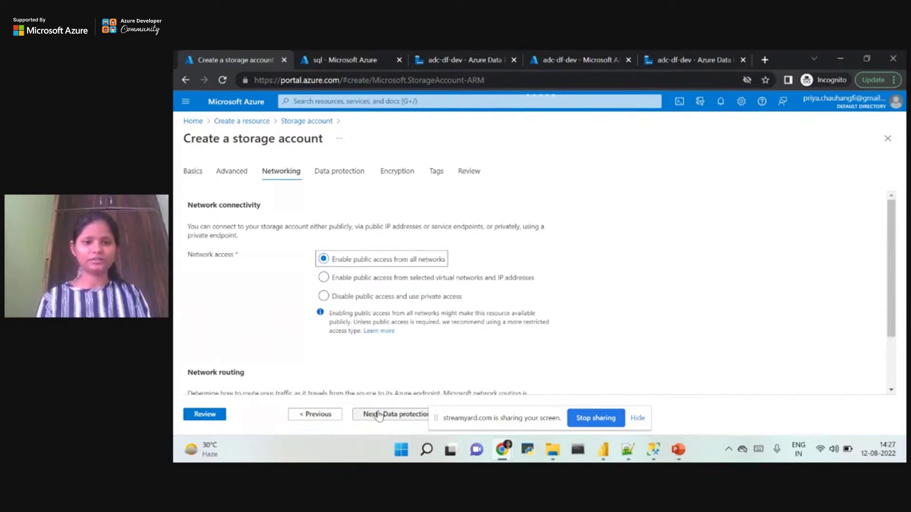
click(383, 414)
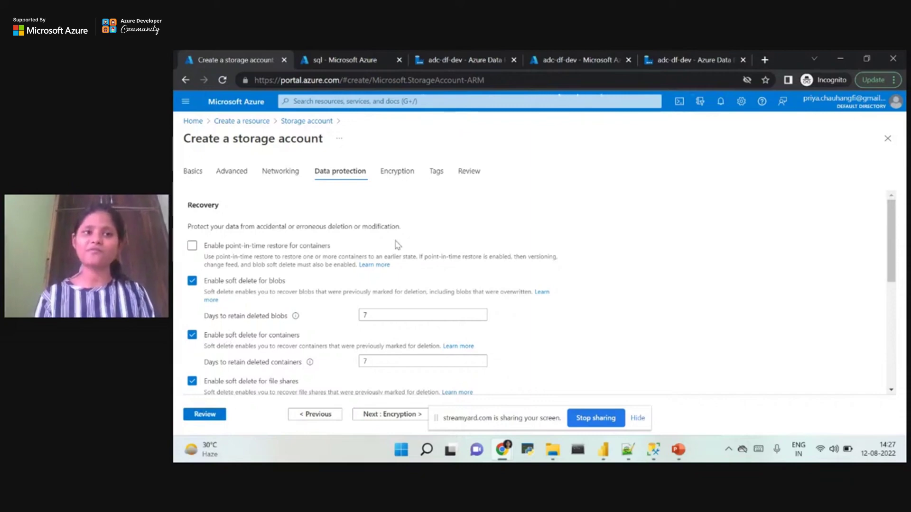
click(192, 121)
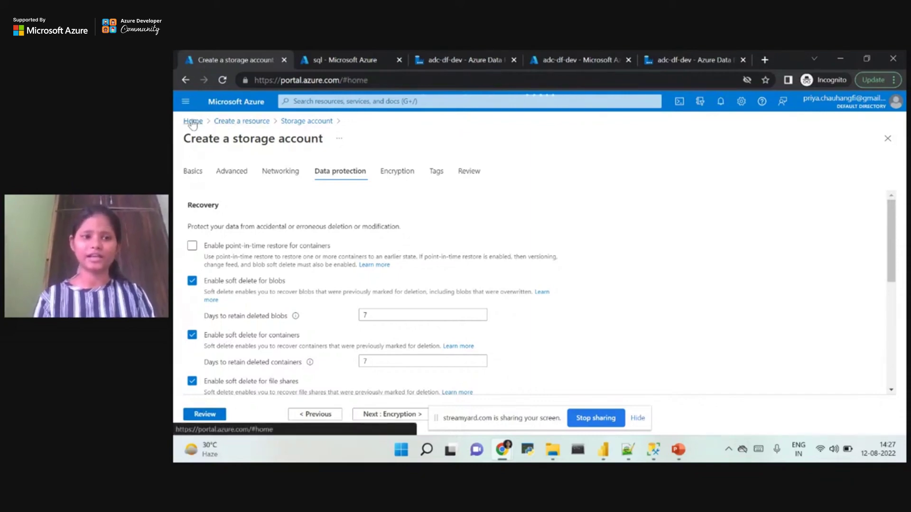
Open datastorageadc from Recent resources and show its Containers list.
mouse_move(302, 320)
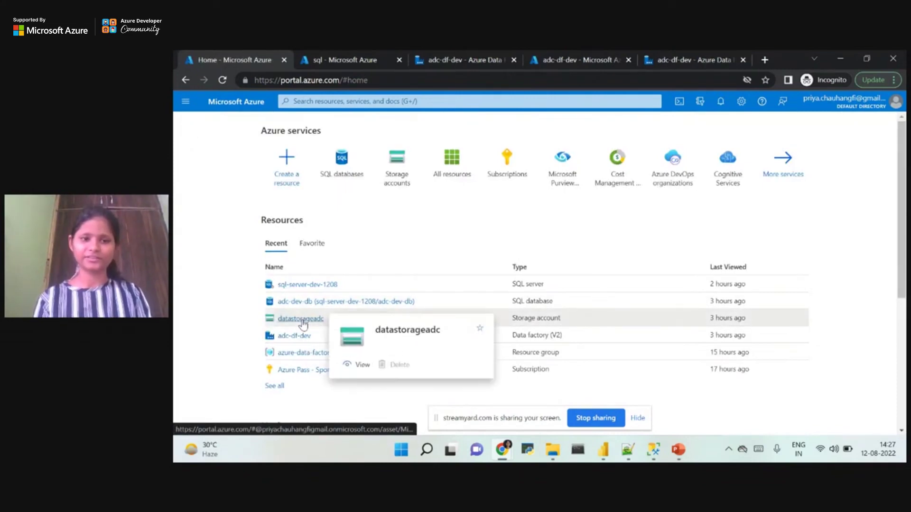
click(301, 319)
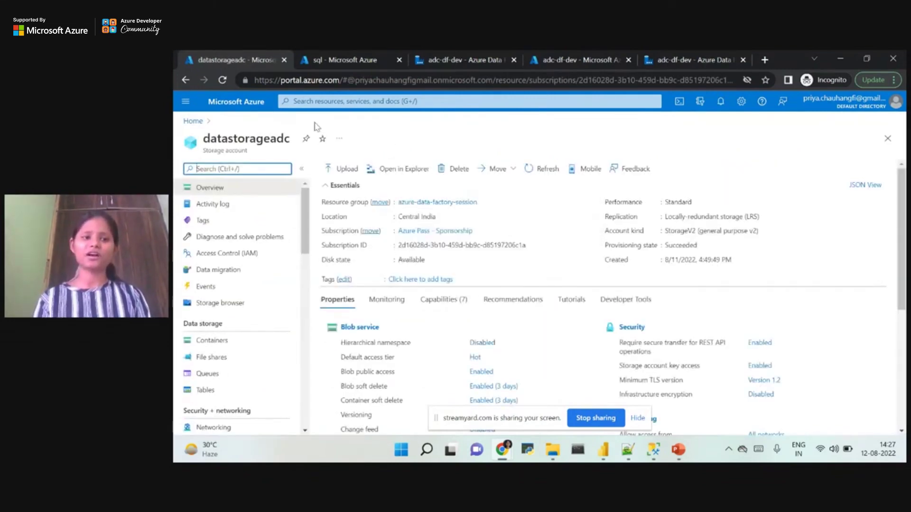
scroll(307, 225, down, 2)
scroll(306, 226, down, 2)
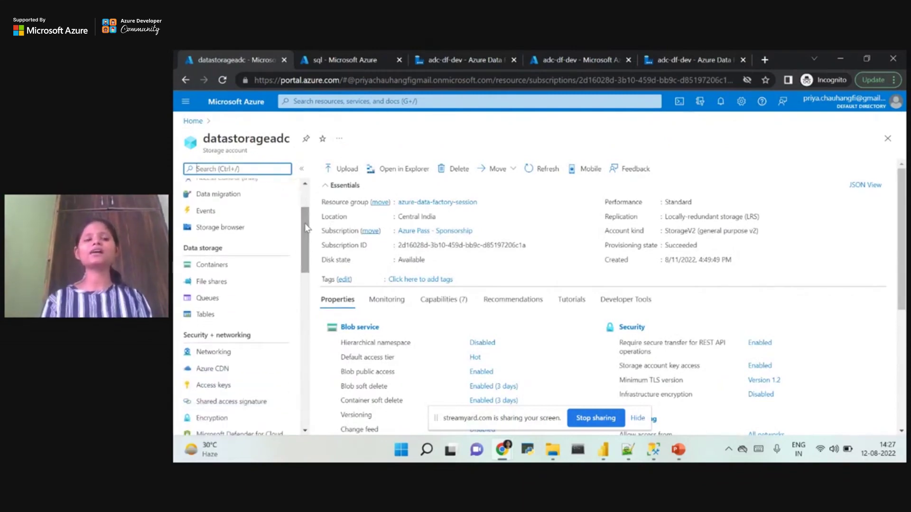
click(223, 271)
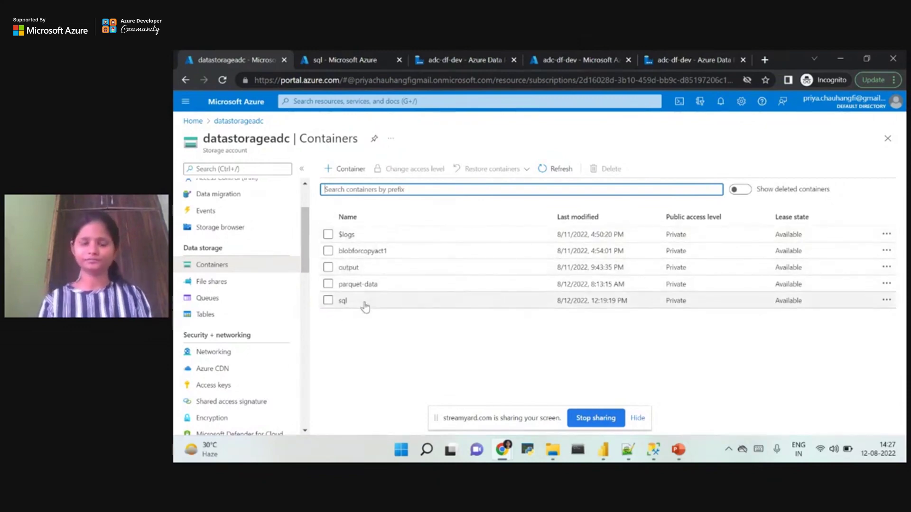
Add a private container named inputdata and open its empty page.
click(351, 174)
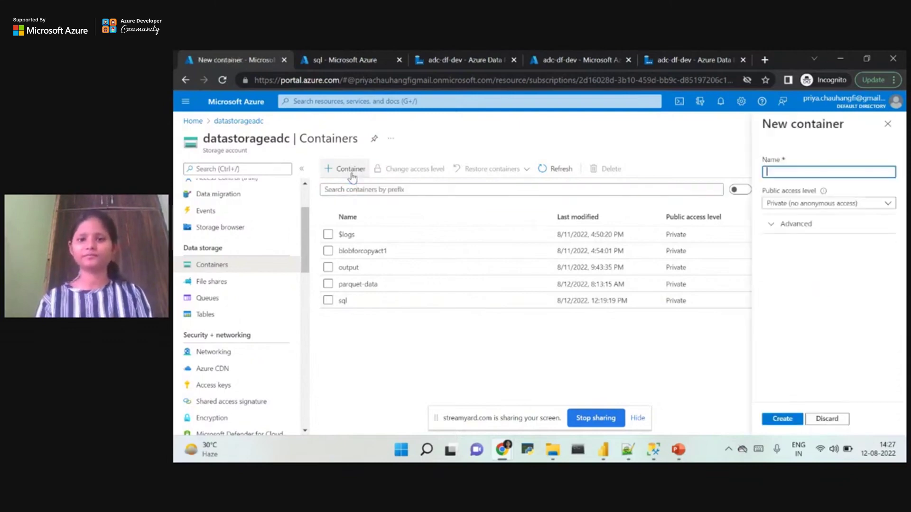
text(inputdata)
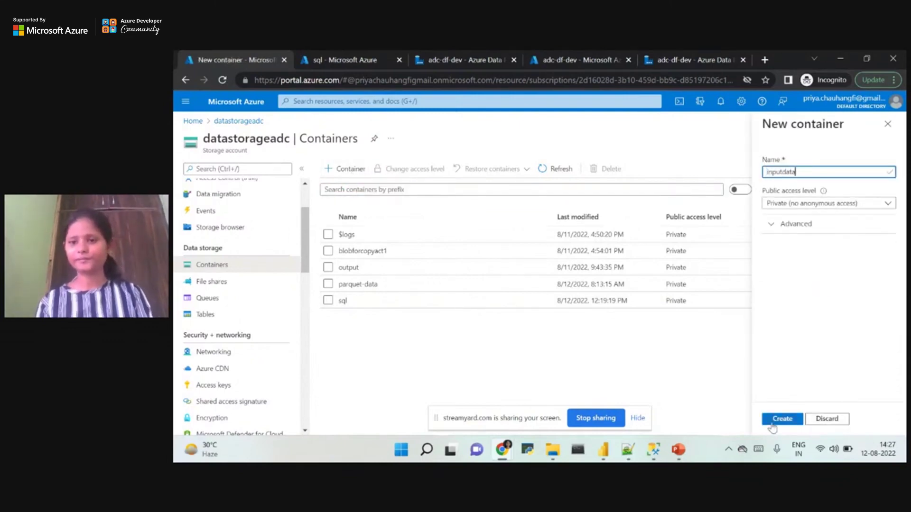
click(778, 419)
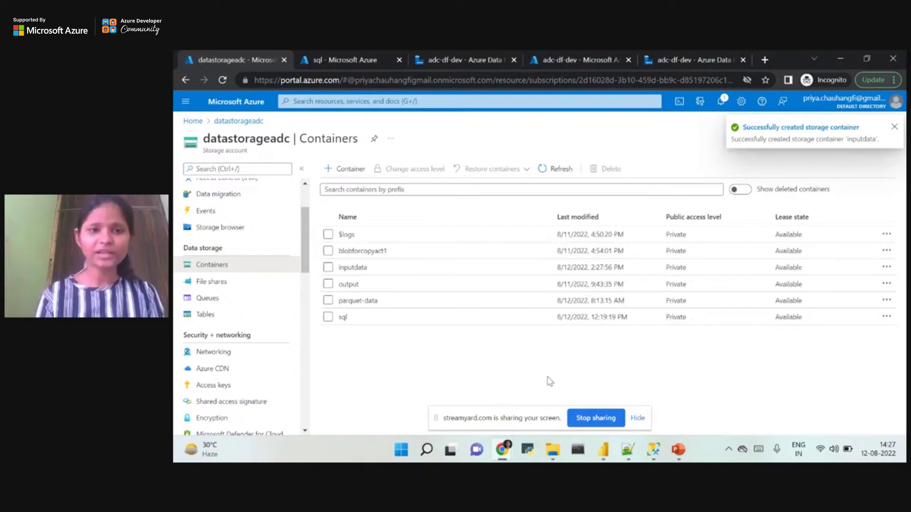
click(363, 267)
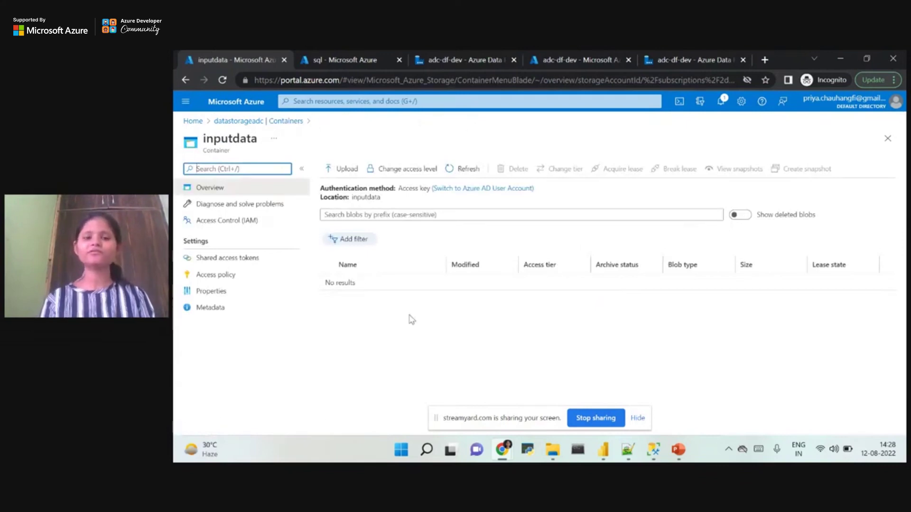
Open emp.txt in Notepad, select all its FirstName,LastName rows, then minimize Notepad.
click(432, 454)
text(emp.)
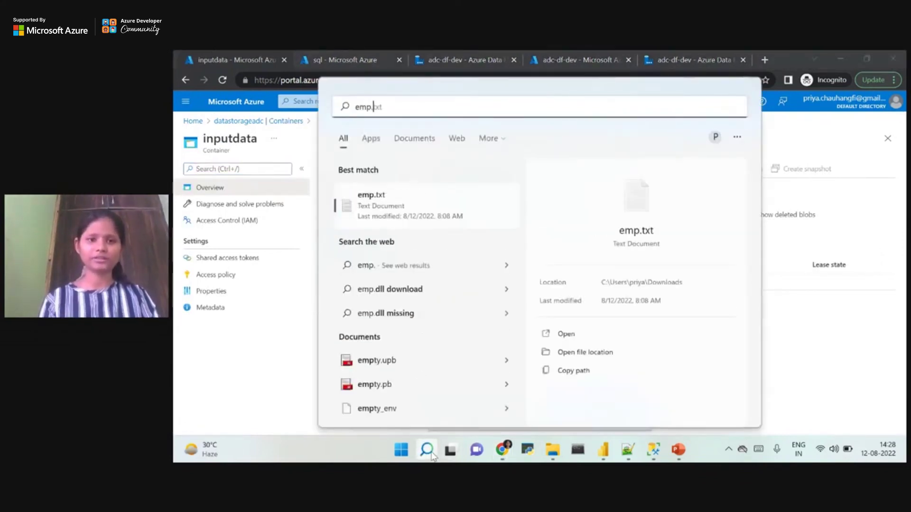
click(564, 339)
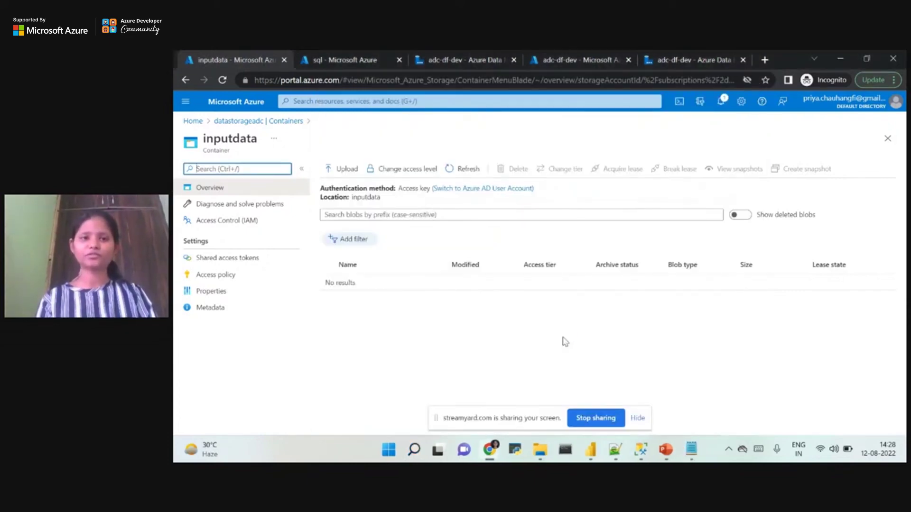
click(692, 450)
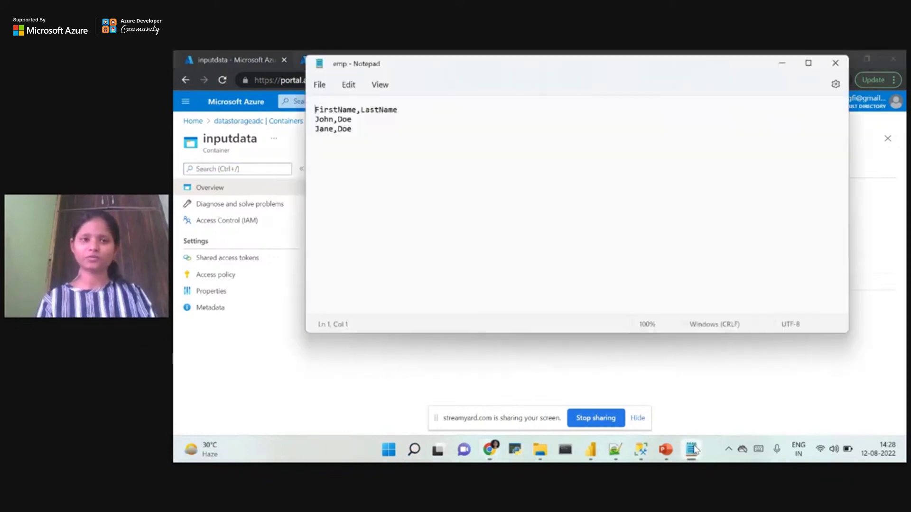
click(360, 127)
key(ctrl+a)
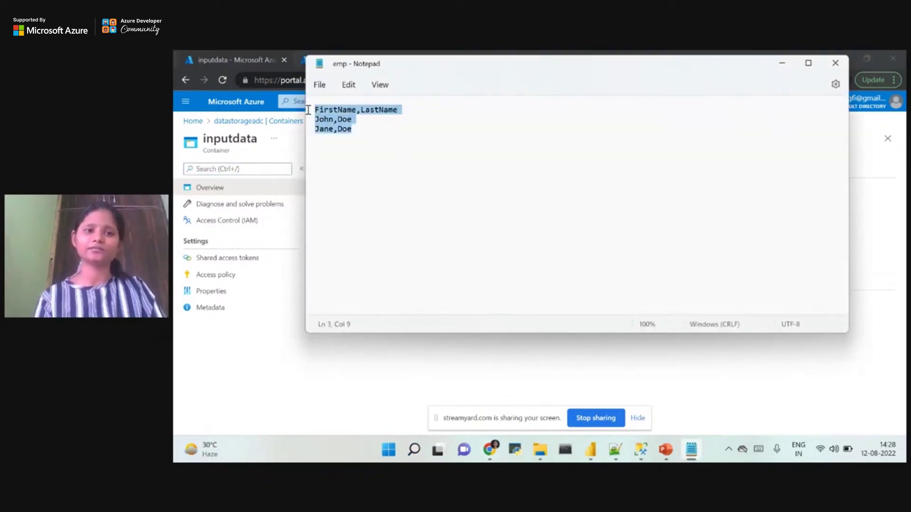
click(372, 111)
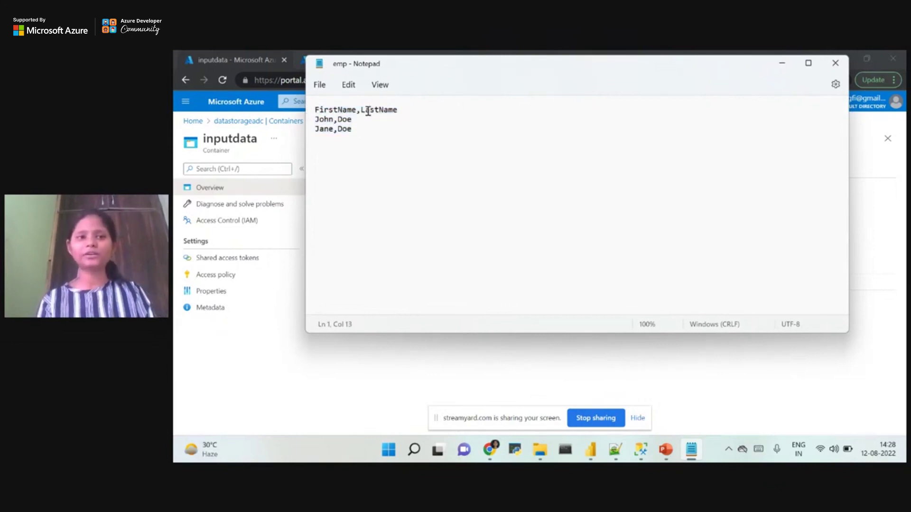
click(356, 133)
key(ctrl+a)
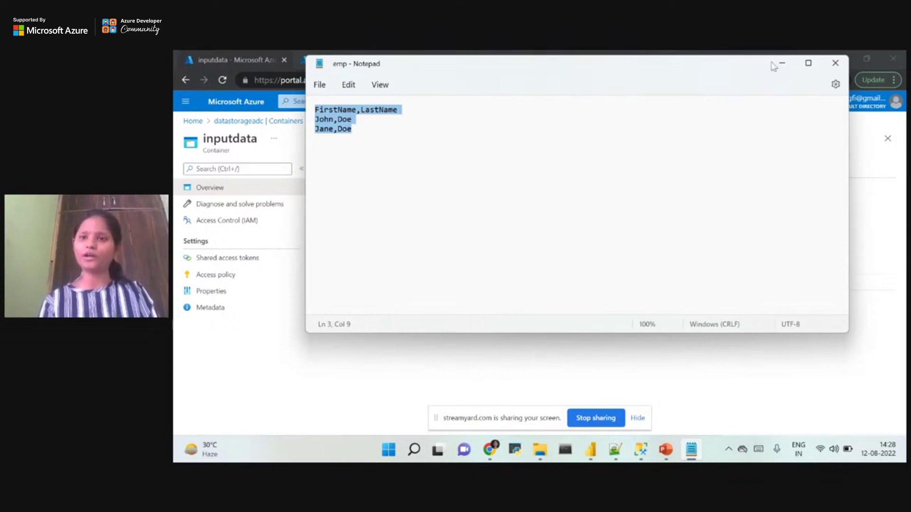
click(790, 61)
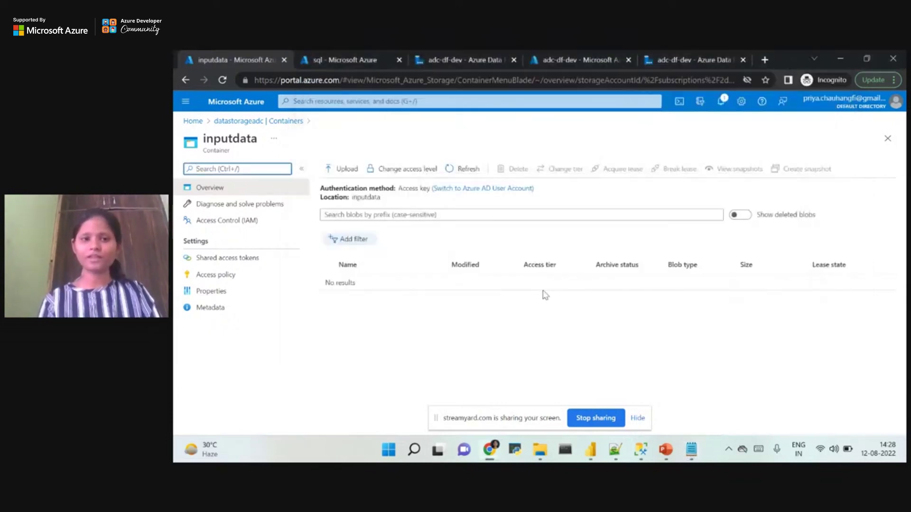
Upload emp.txt from Downloads into inputdata and open its properties (38 B, Block blob, Hot).
click(351, 172)
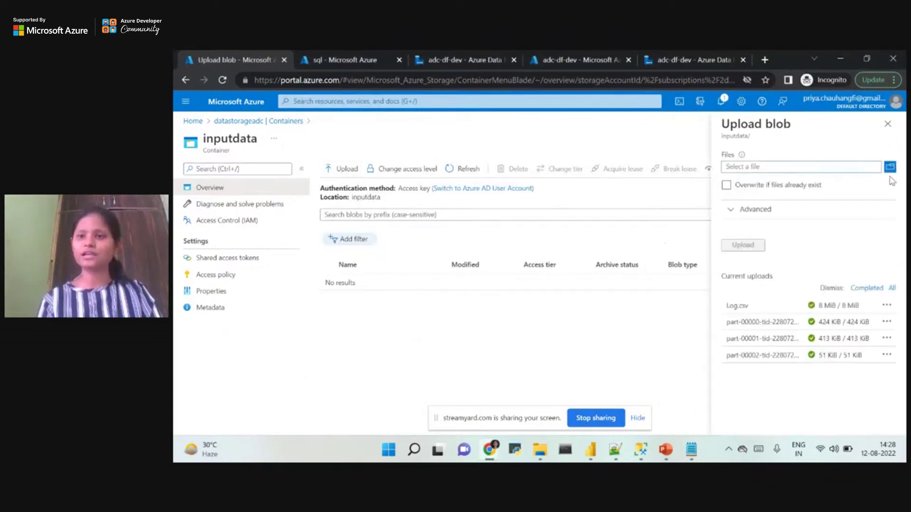
click(890, 169)
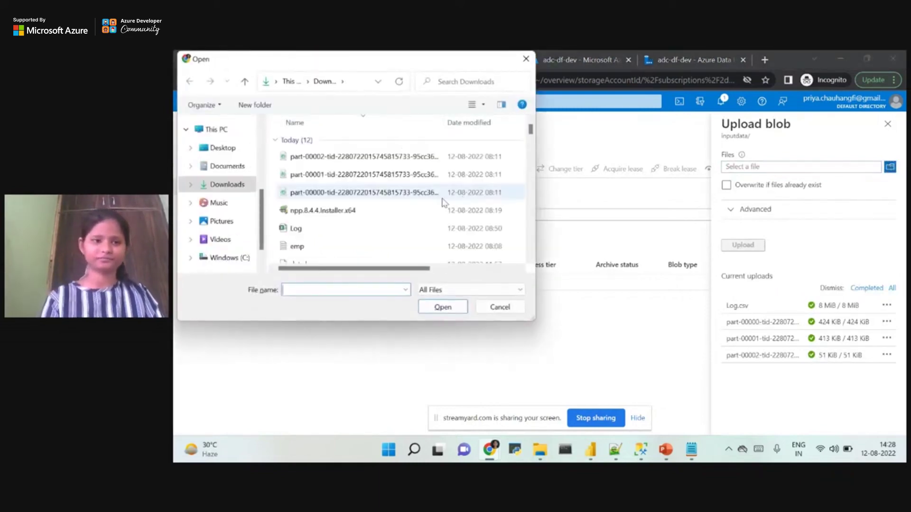
click(332, 249)
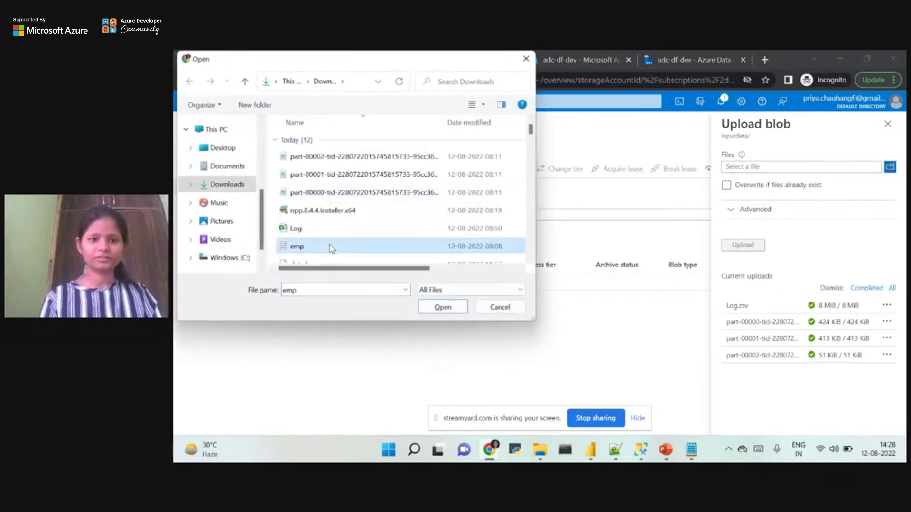
click(449, 309)
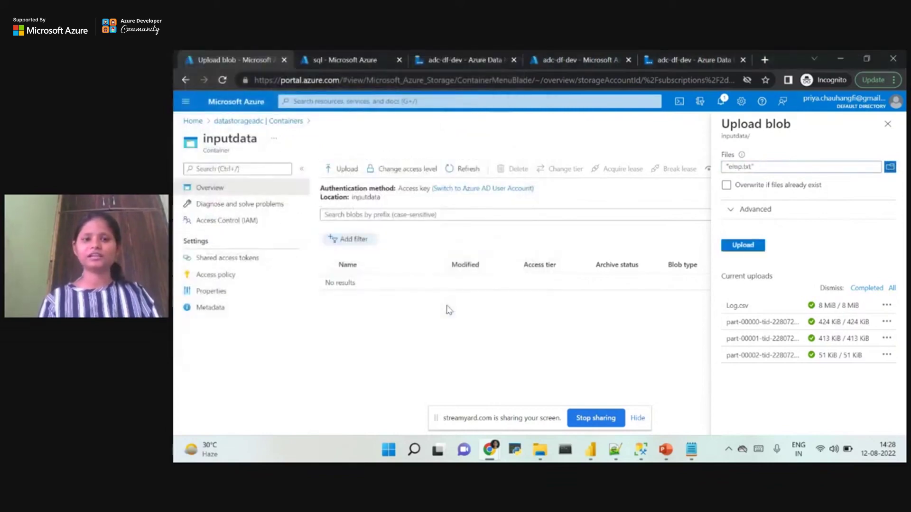
click(752, 247)
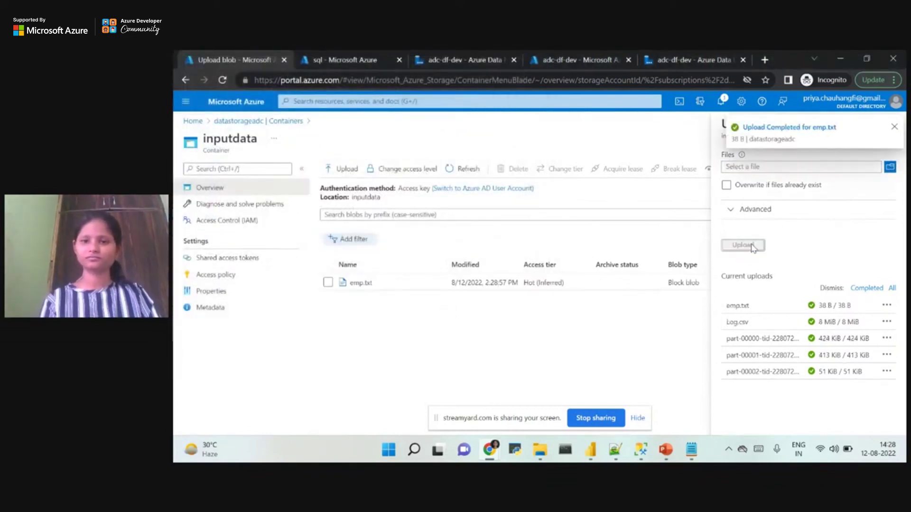
click(357, 283)
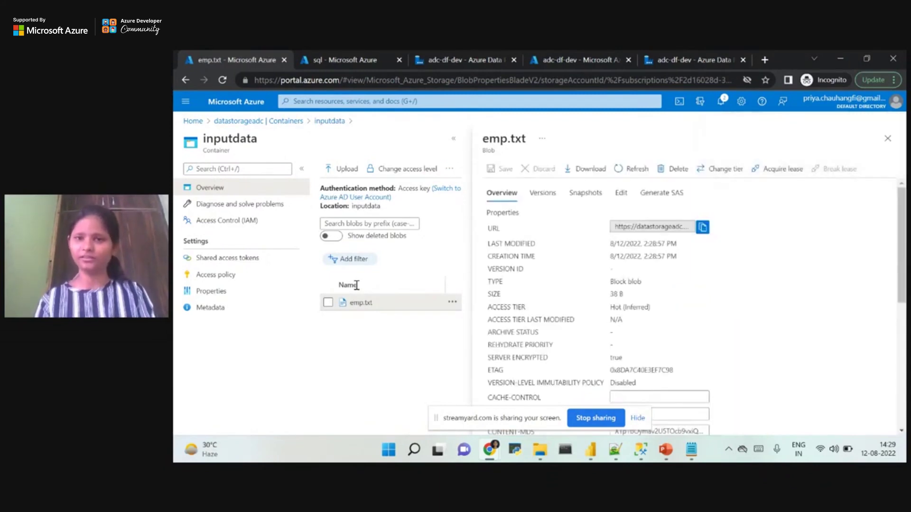
View emp.txt's contents to check its FirstName,LastName rows, then close the blob blade.
click(622, 198)
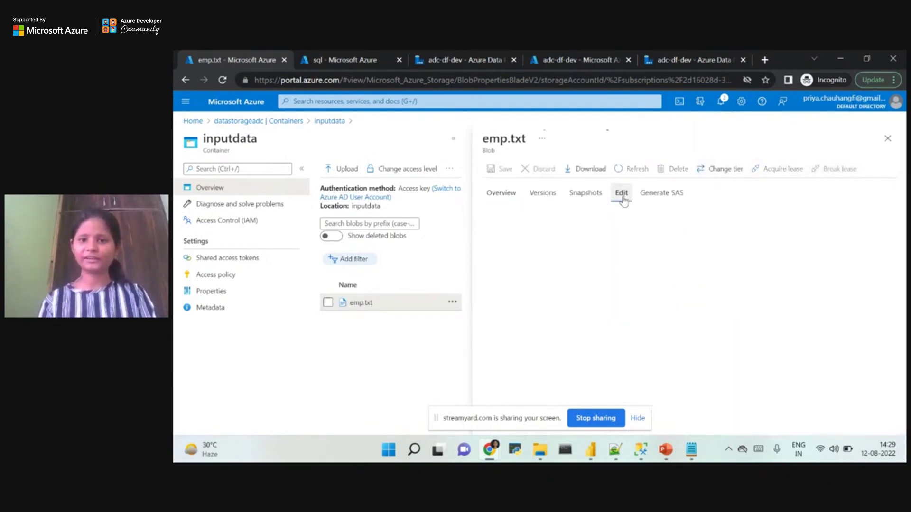
drag(567, 237, 521, 213)
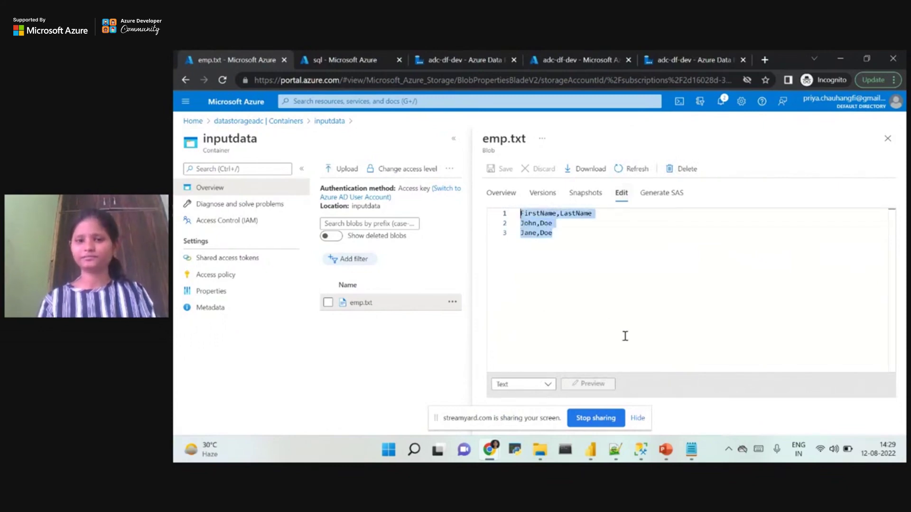
click(888, 142)
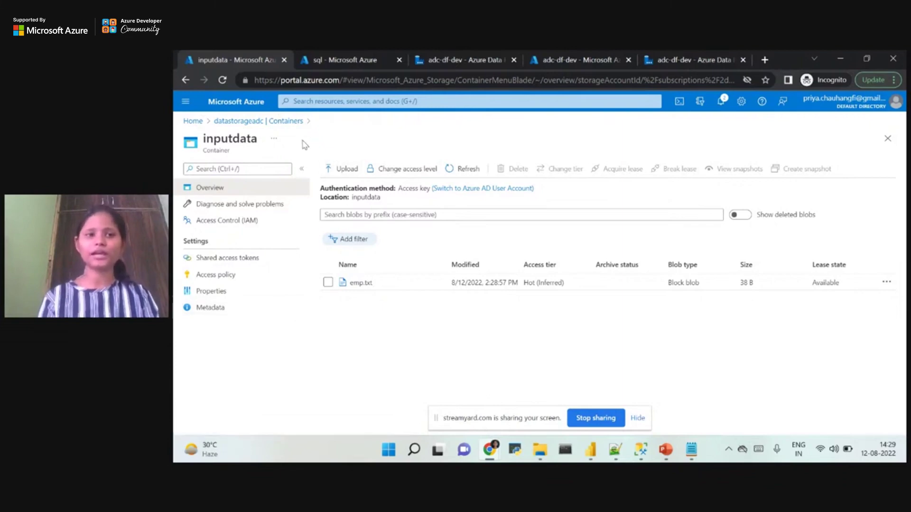
Look inside the output container, then create a new container named outputdata.
click(284, 122)
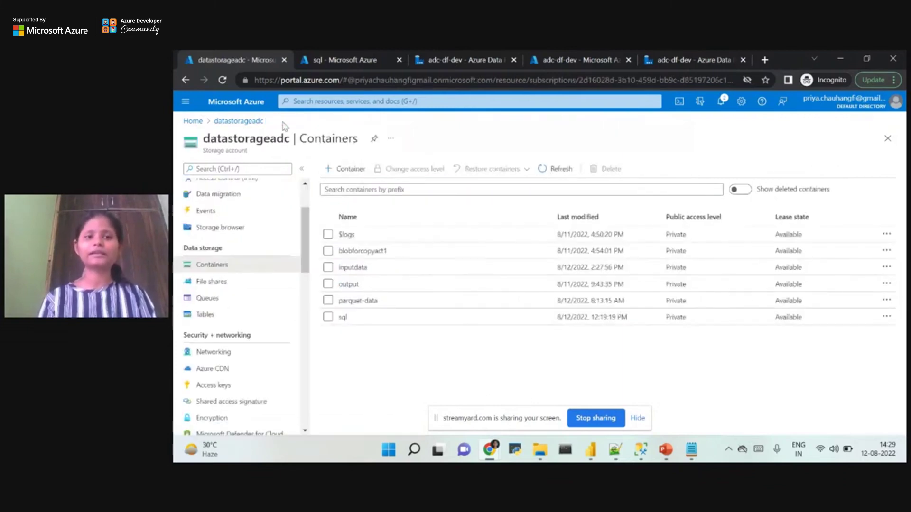
click(349, 284)
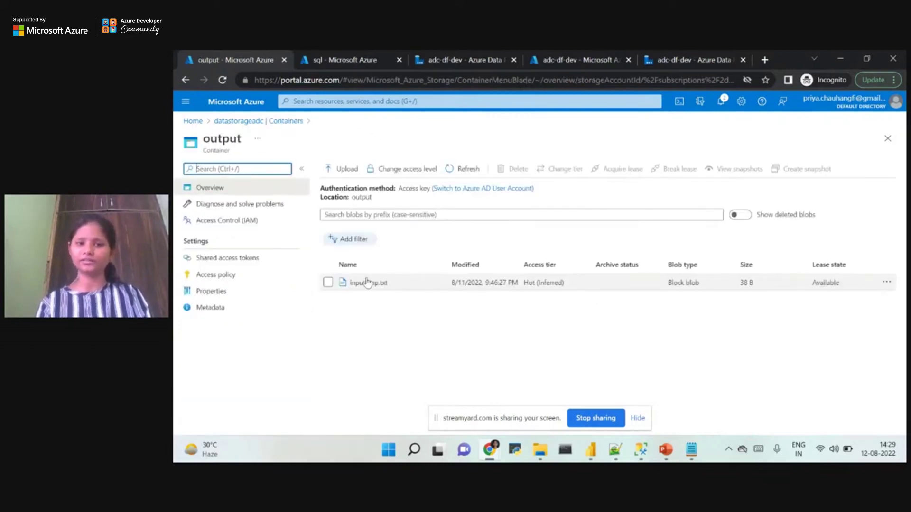
click(275, 123)
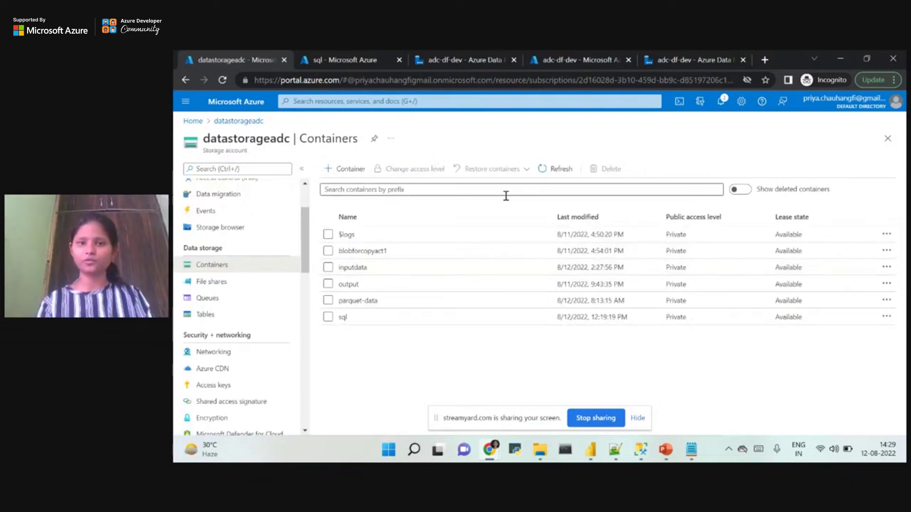
click(352, 170)
text(outputdata)
click(792, 419)
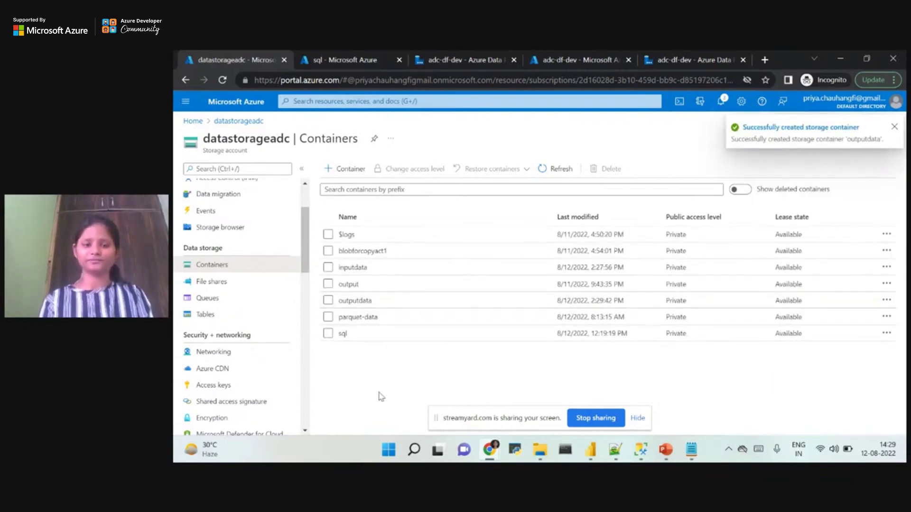
Open the new outputdata container and confirm it shows 'No results'.
click(350, 285)
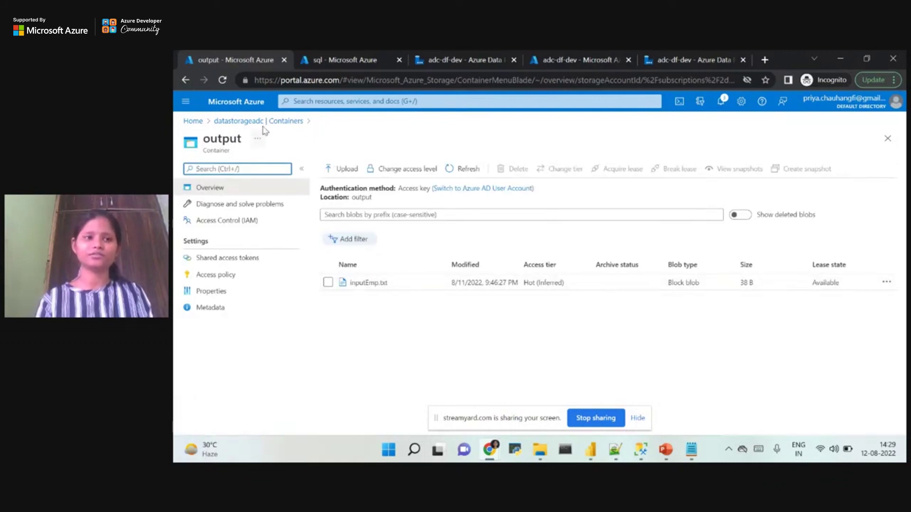
click(281, 122)
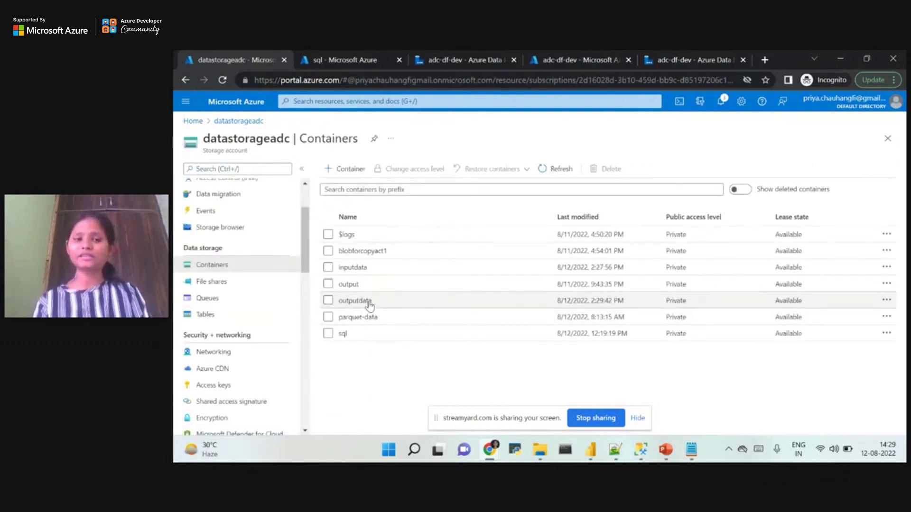
click(369, 302)
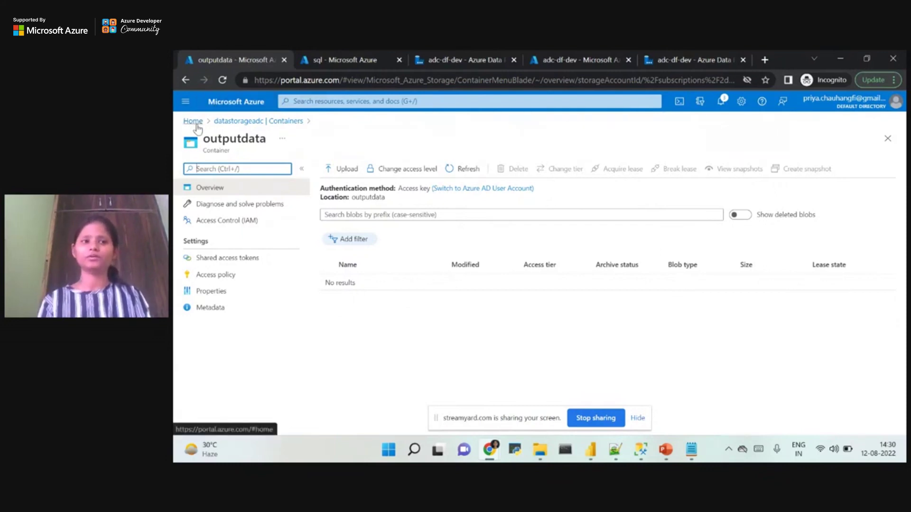
In the adc-df-dev data factory, launch Ingest as a Built-in copy task run once now.
right_click(226, 54)
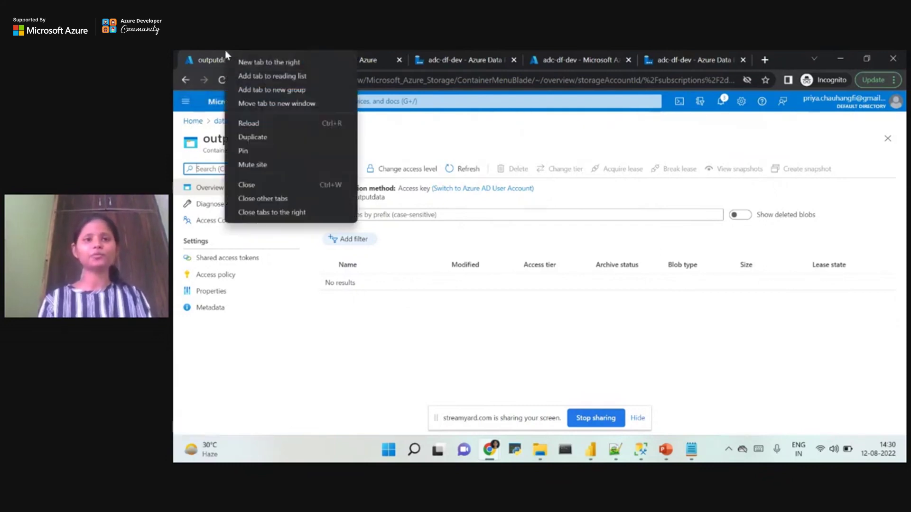
click(681, 56)
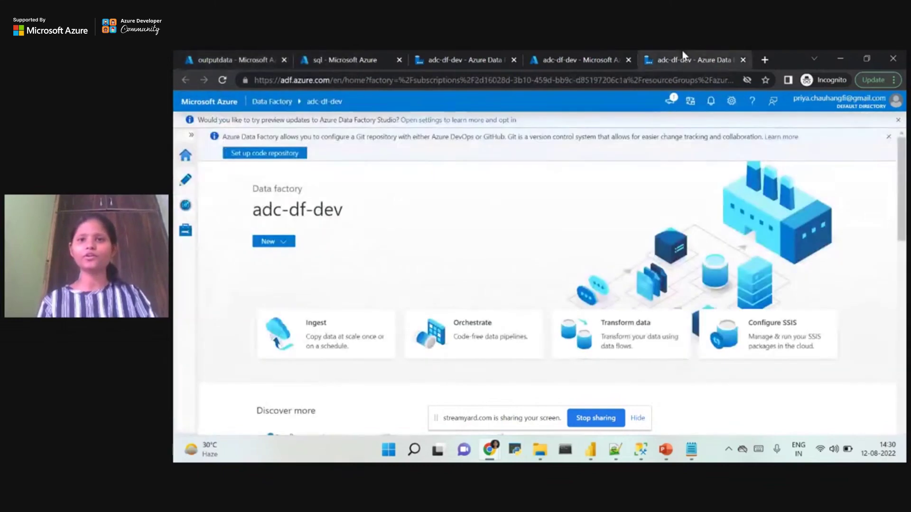
drag(681, 56, 333, 57)
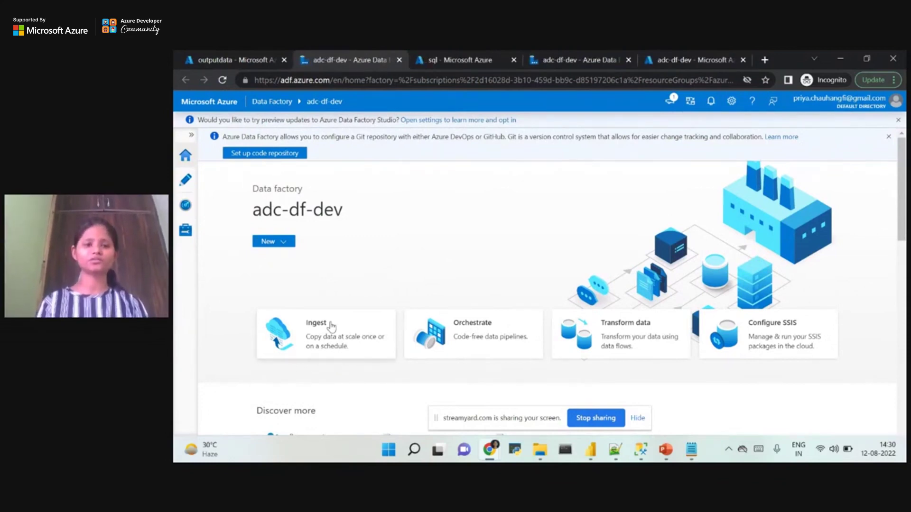
click(340, 346)
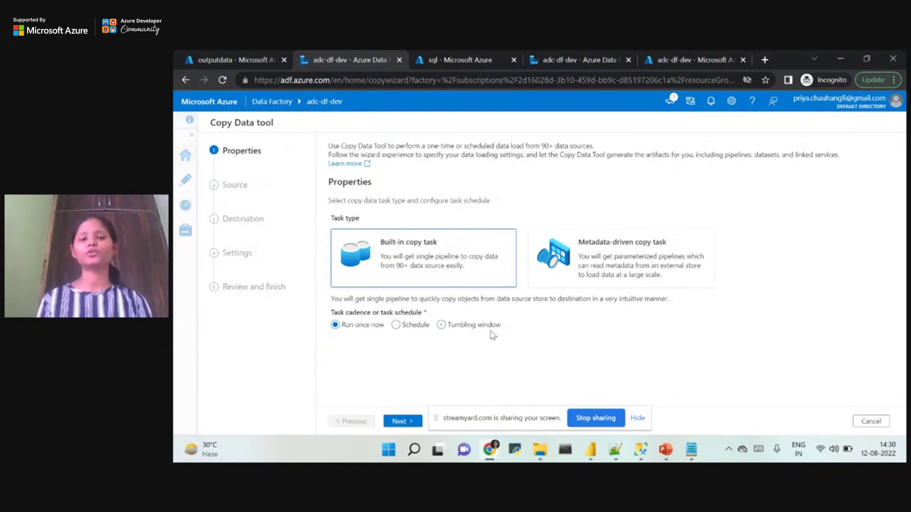
click(404, 421)
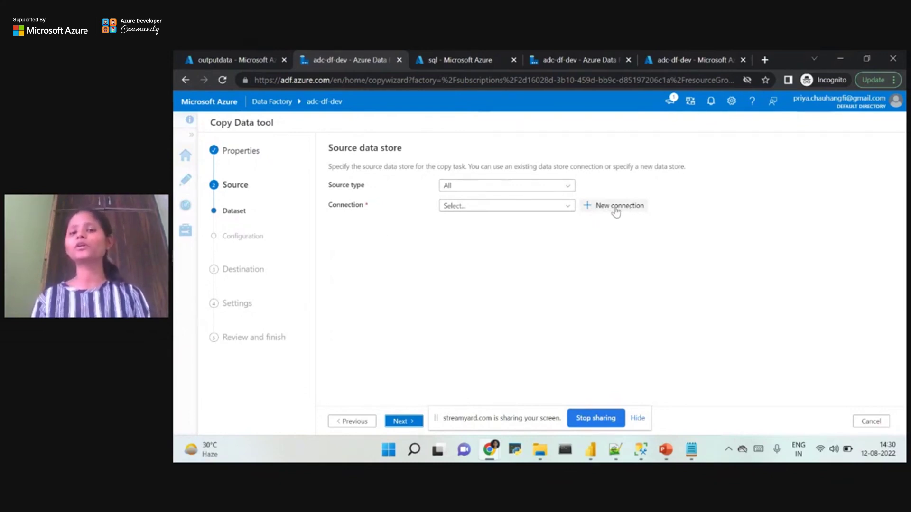
Add a new source connection of type Azure Blob Storage, found by searching 'azure b'.
click(607, 205)
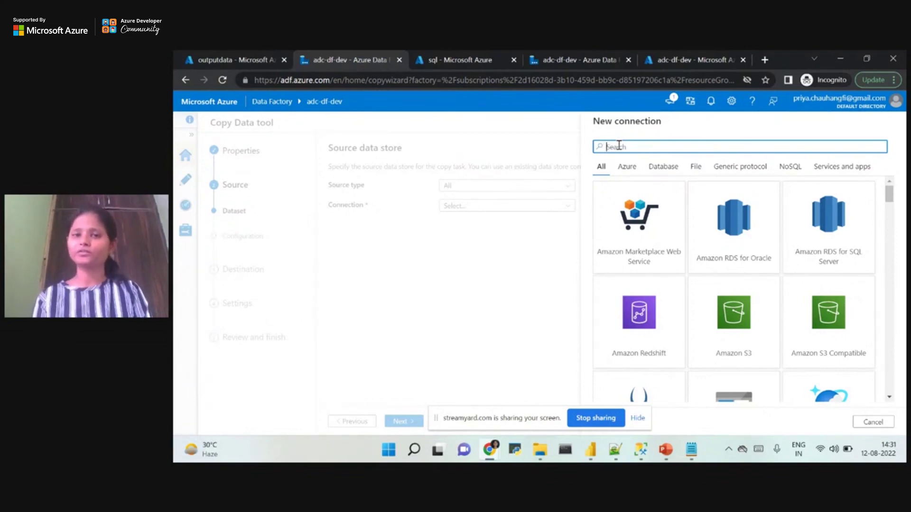
text(azure blob)
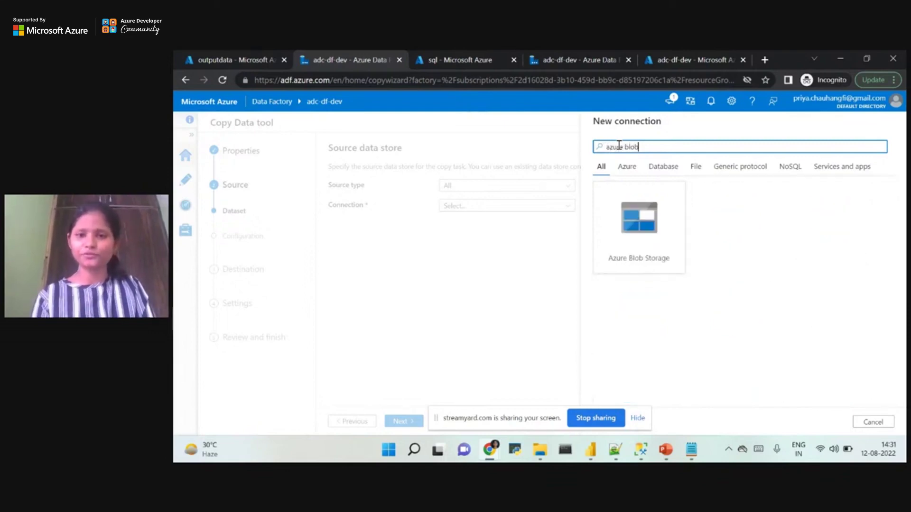
click(627, 241)
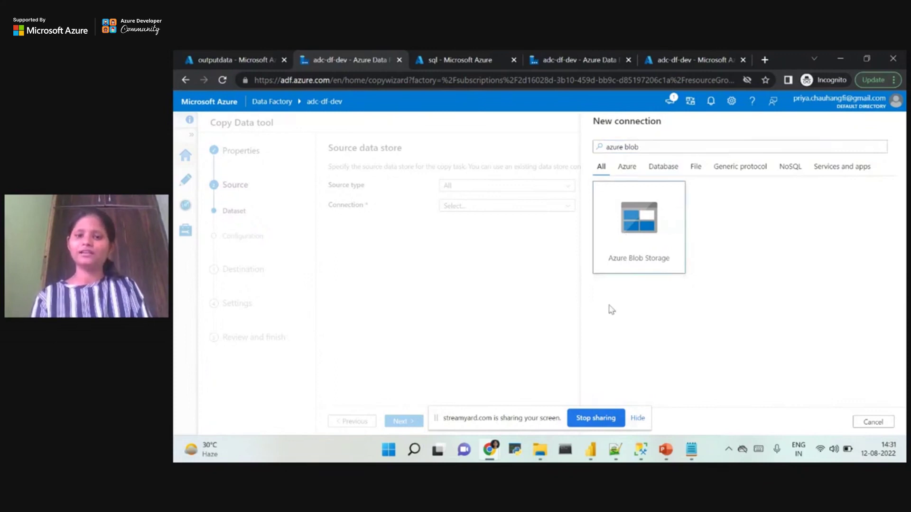
click(637, 418)
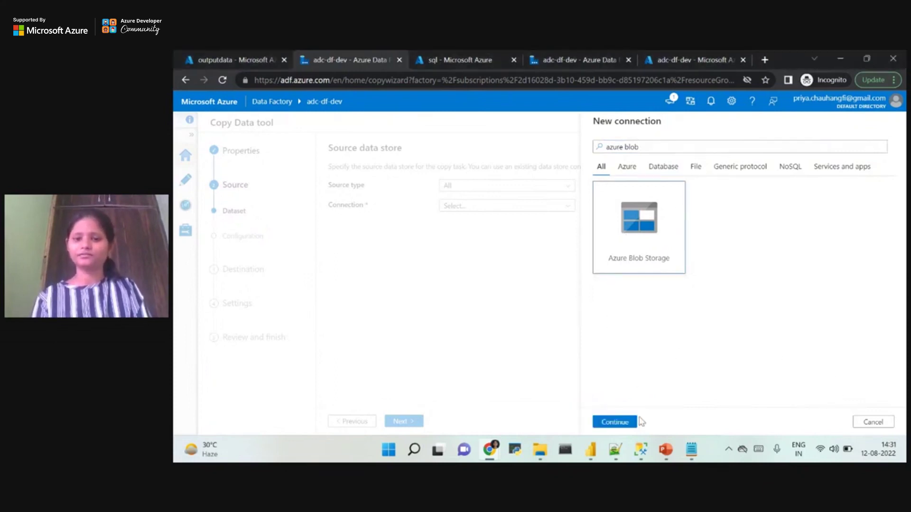
click(619, 422)
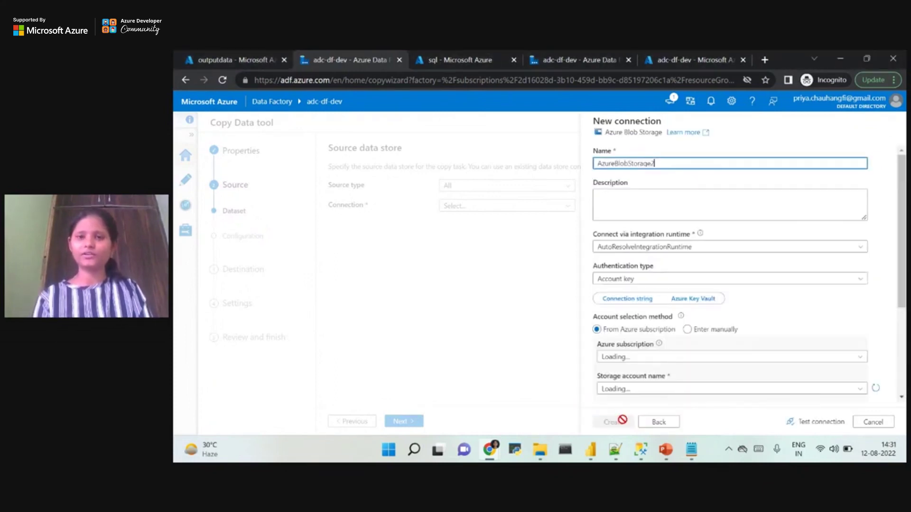
Replace the default connection name AzureBlobStorage2 with 'blobconn'.
double_click(620, 164)
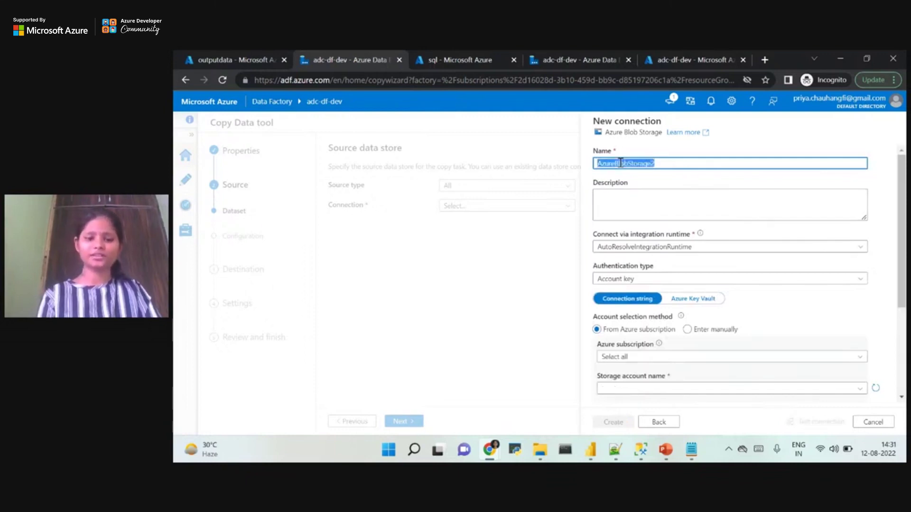
text(emp)
key(BackSpace)
text(blobconn)
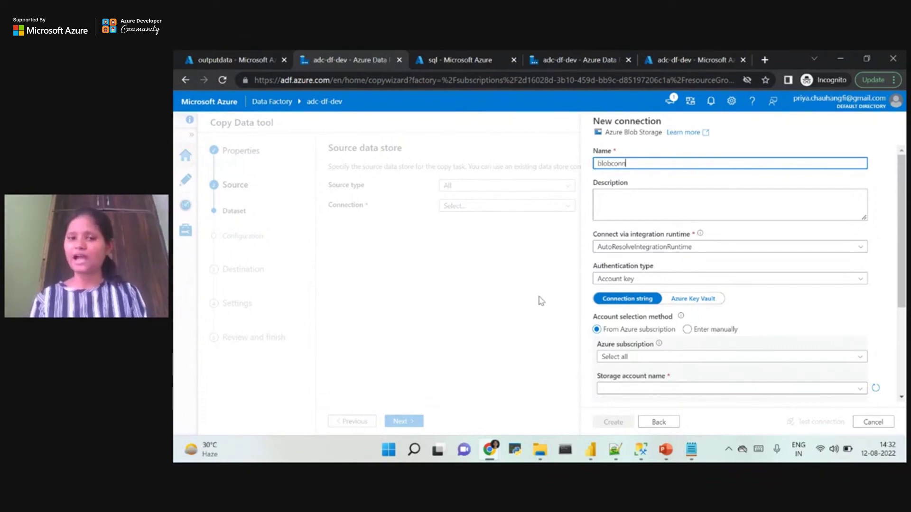
click(665, 449)
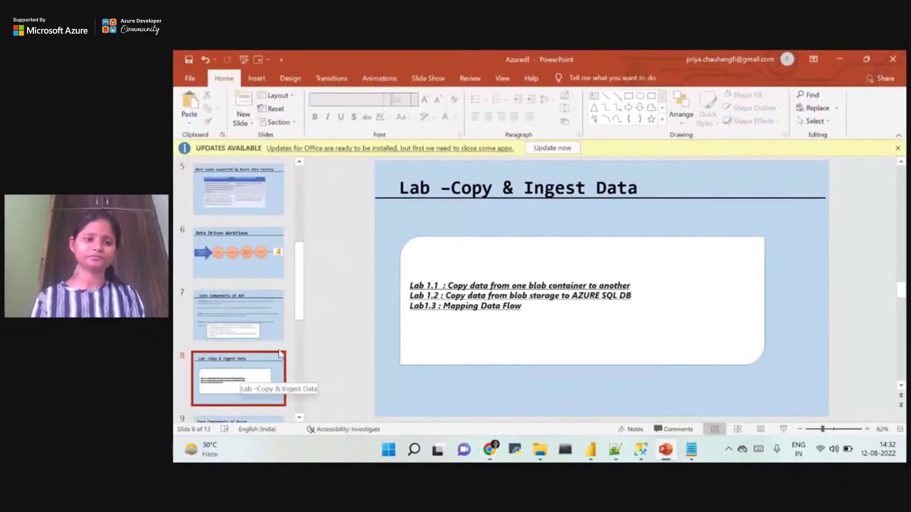
drag(304, 286, 303, 330)
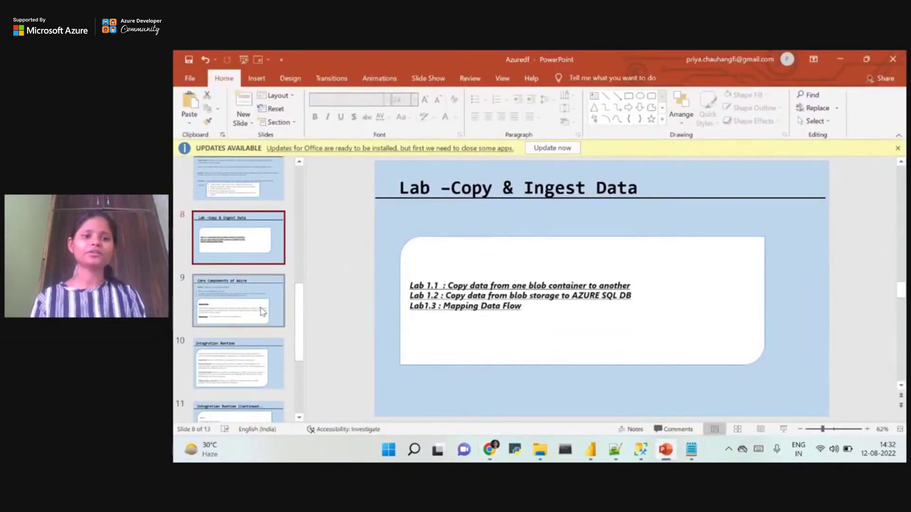
click(250, 287)
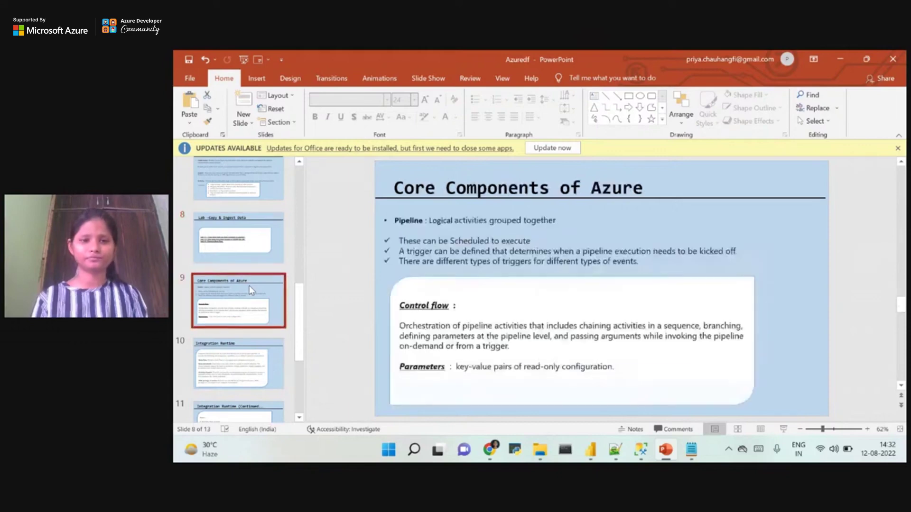
key(Down)
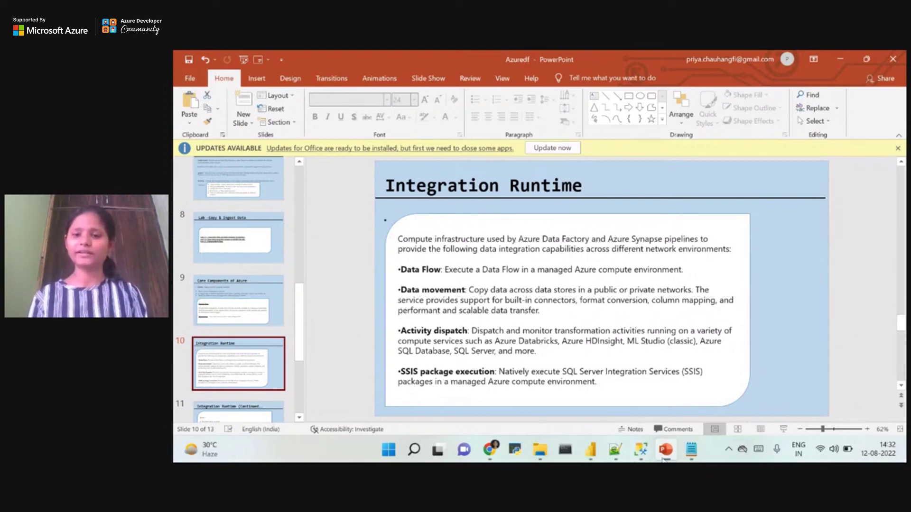
mouse_move(670, 459)
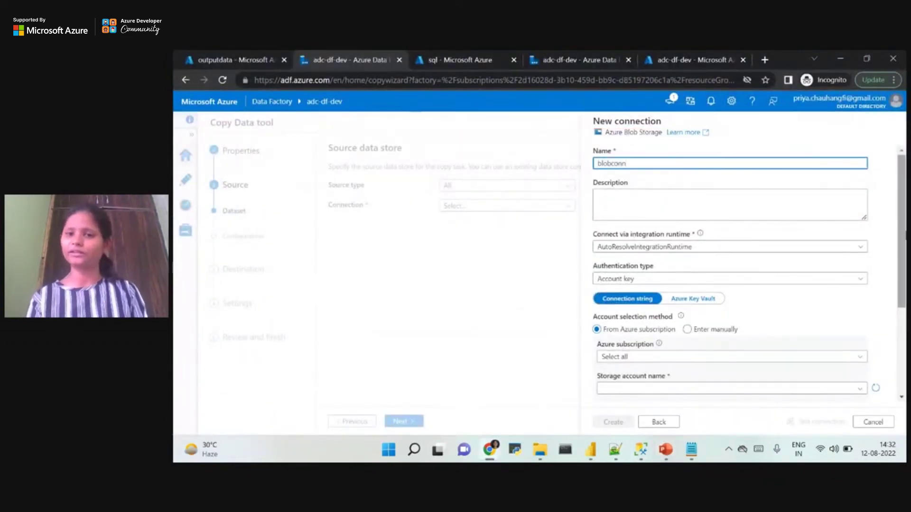
Keep Account key authentication and select the Azure Pass - Sponsorship subscription and datastorageadc account.
scroll(905, 274, down, 2)
scroll(833, 206, down, 1)
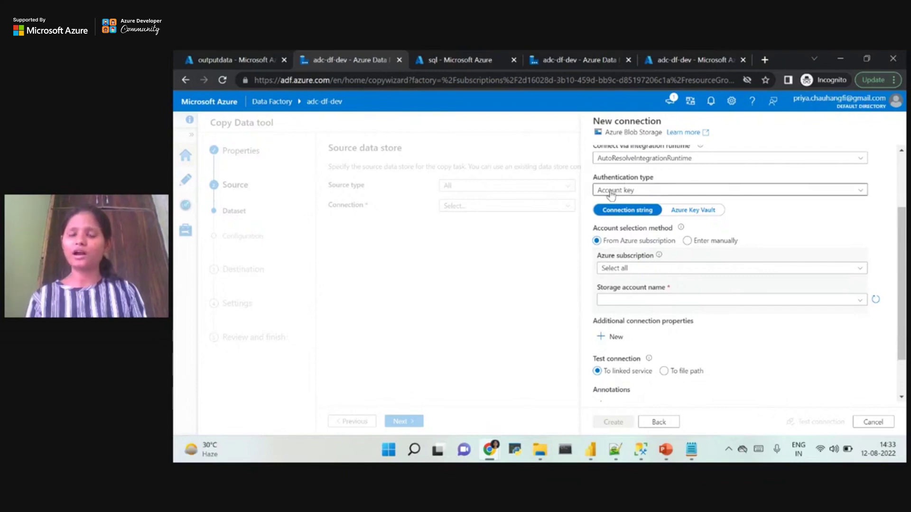
click(678, 194)
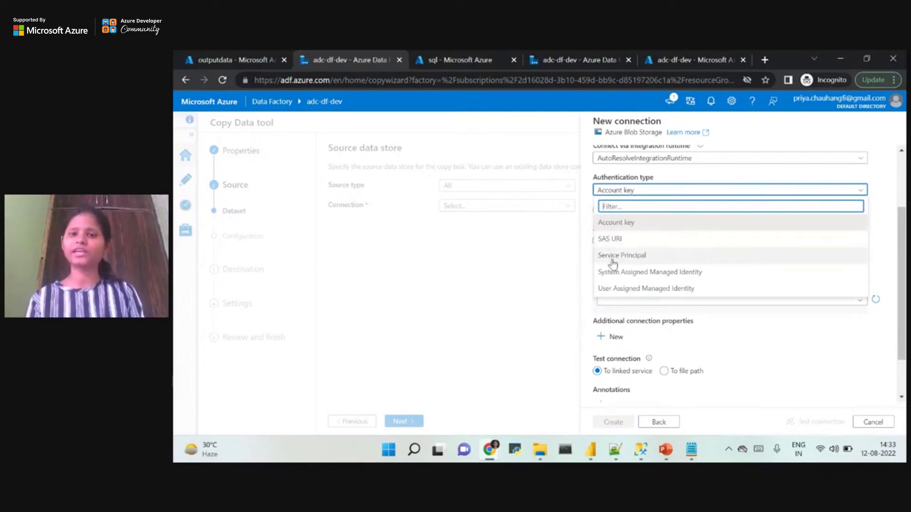
click(612, 222)
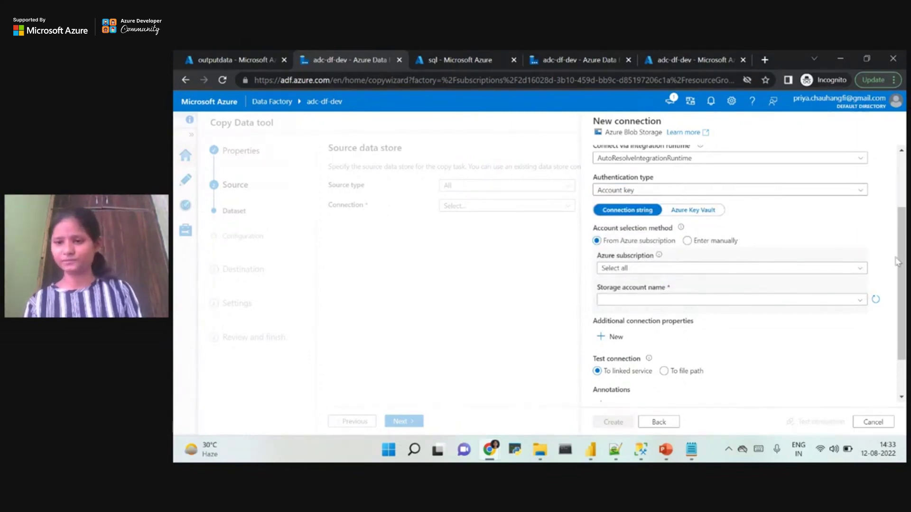
scroll(740, 275, down, 1)
click(644, 230)
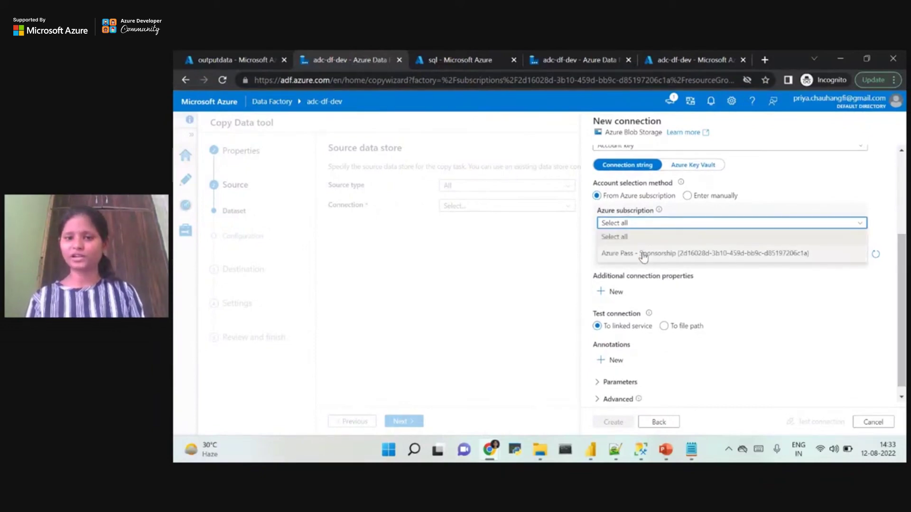
click(643, 254)
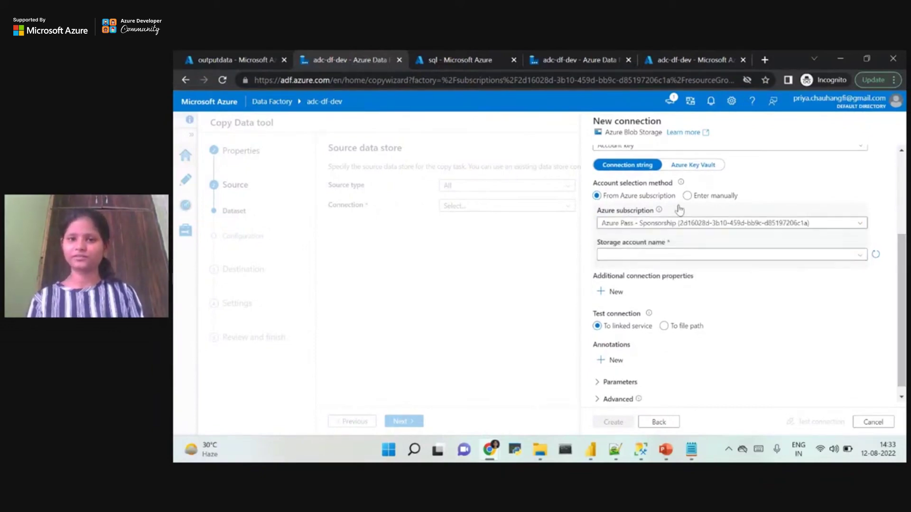
click(619, 258)
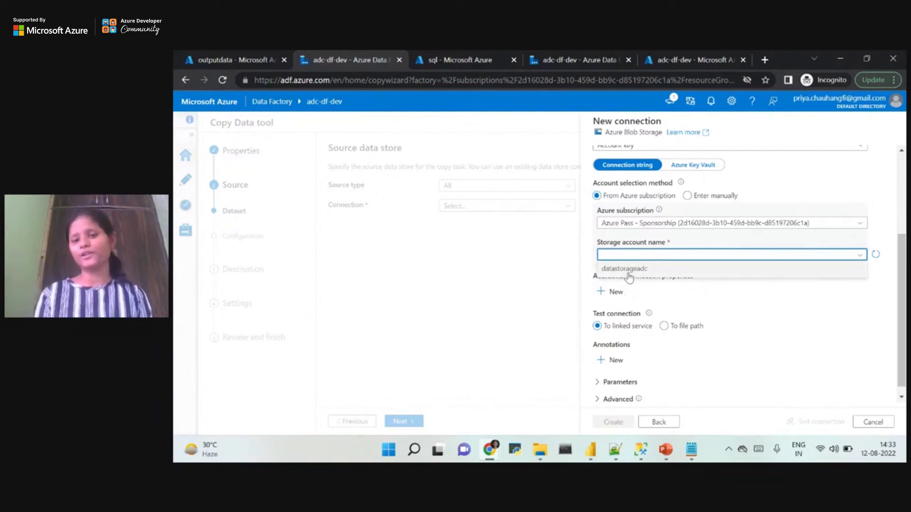
click(629, 274)
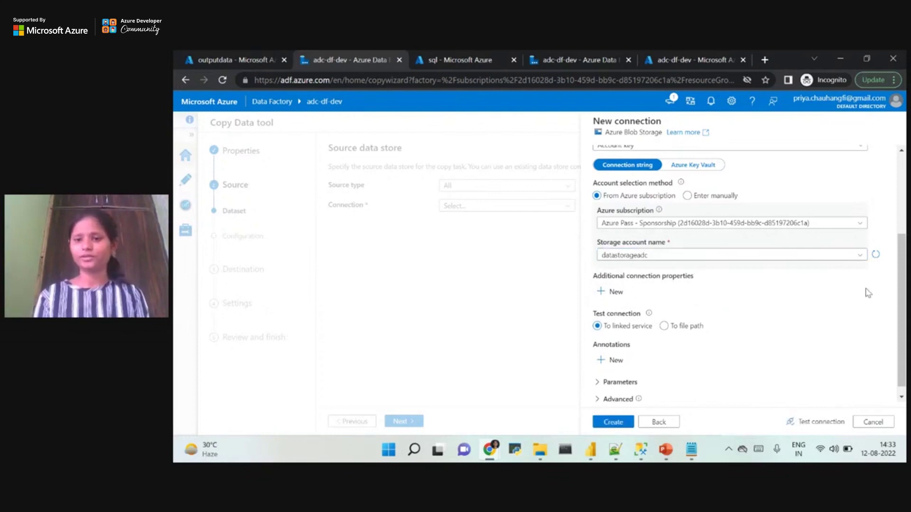
Test the blobconn connection successfully and create the linked service.
scroll(697, 333, down, 1)
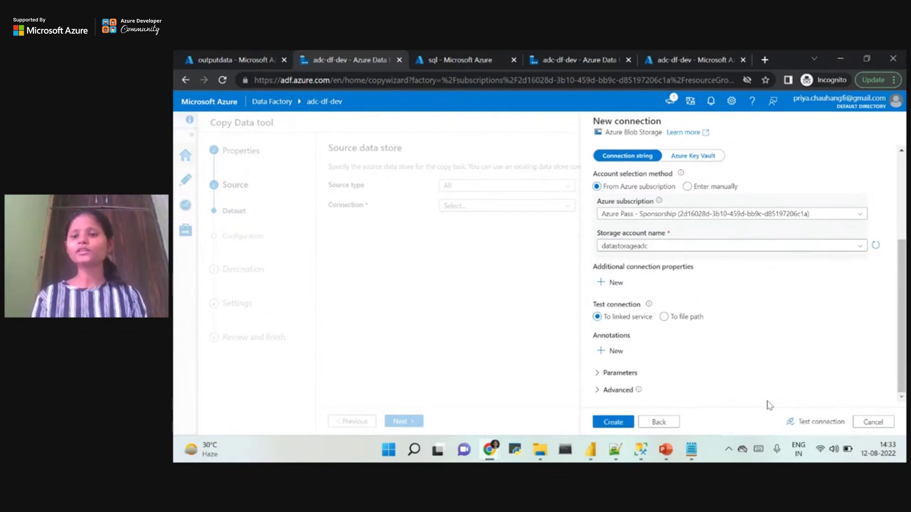
click(817, 423)
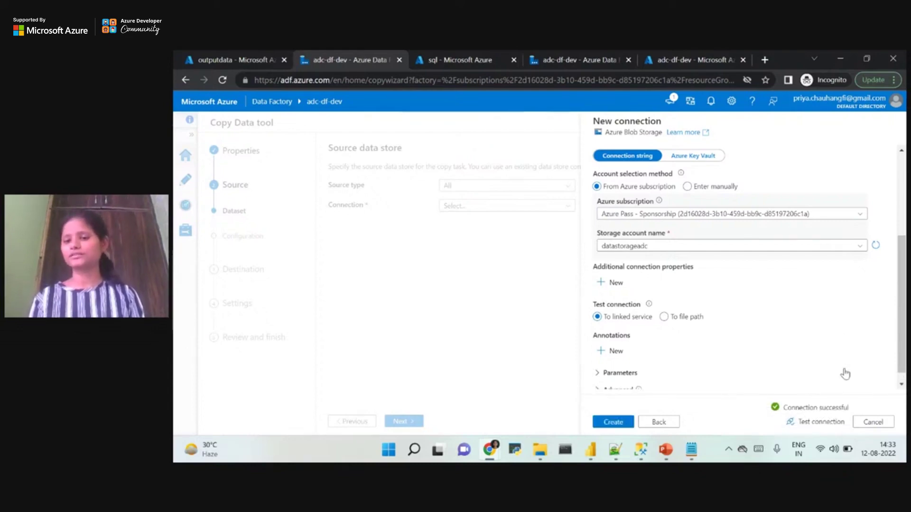
click(611, 424)
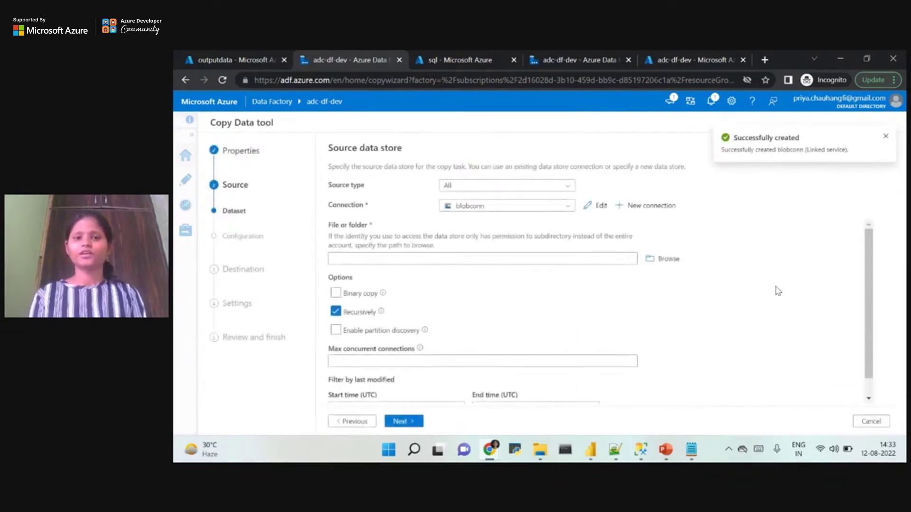
Browse to inputdata/emp.txt and set it as the source file.
click(886, 139)
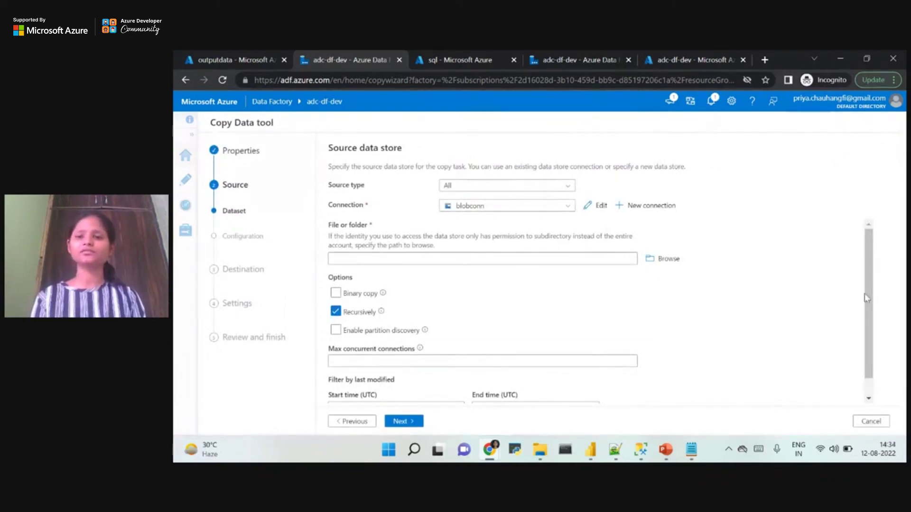
scroll(870, 306, down, 1)
scroll(871, 306, down, 1)
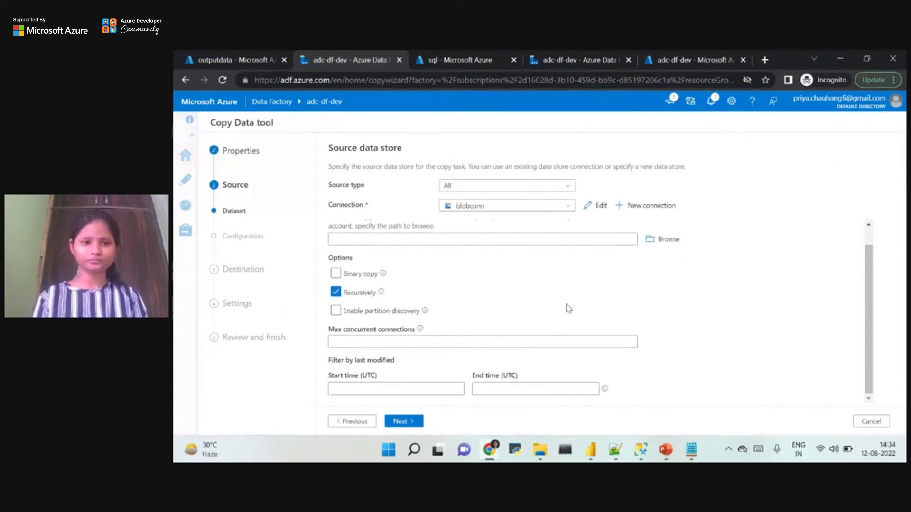
click(657, 244)
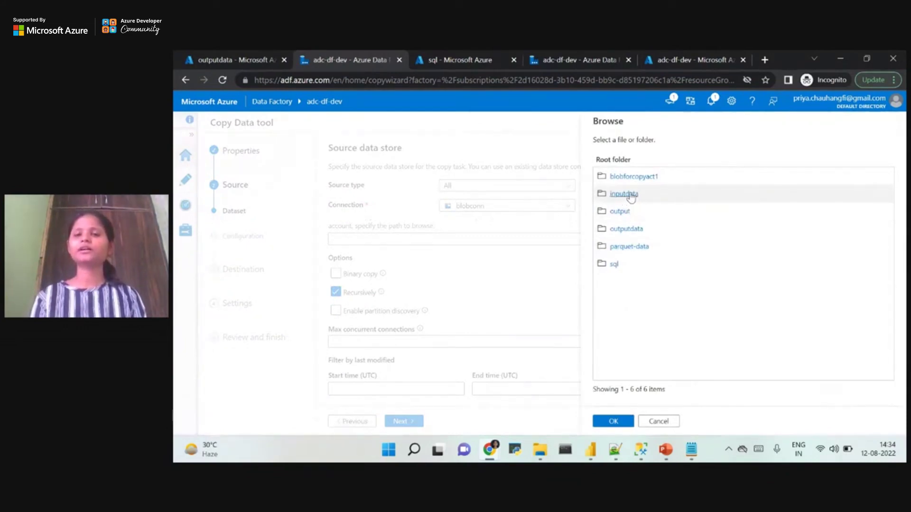
click(630, 195)
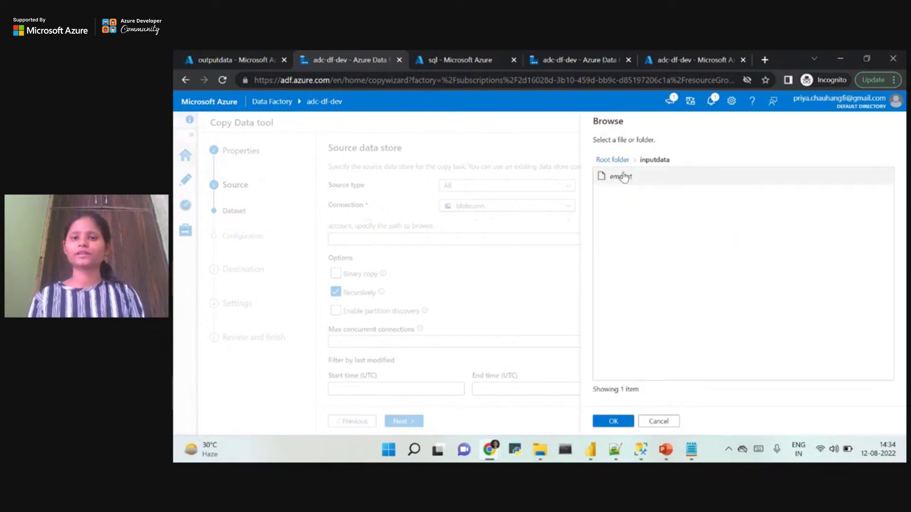
click(623, 177)
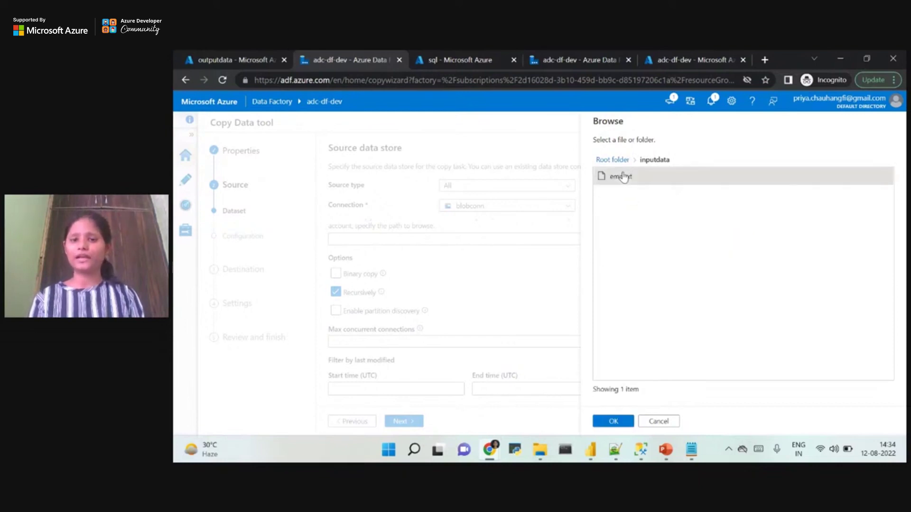
click(612, 422)
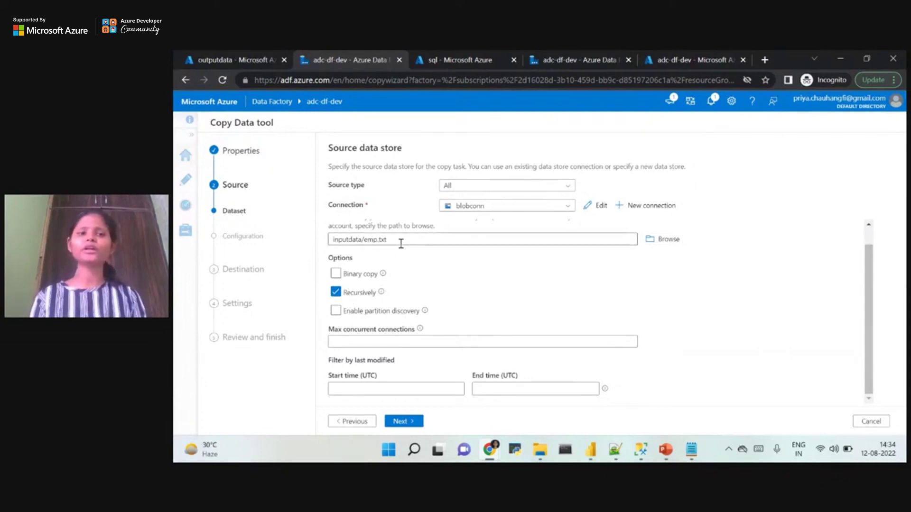
Enable Binary copy and advance to the Destination data store step.
click(335, 274)
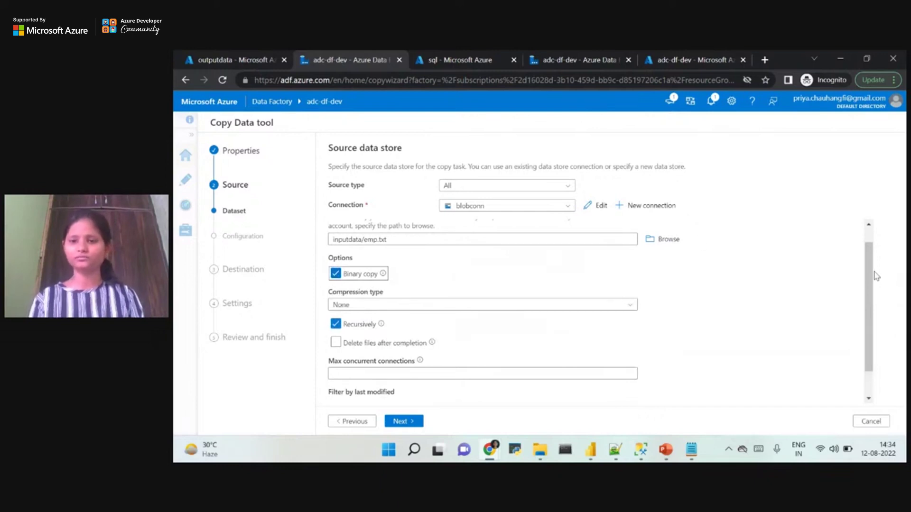
scroll(876, 276, down, 1)
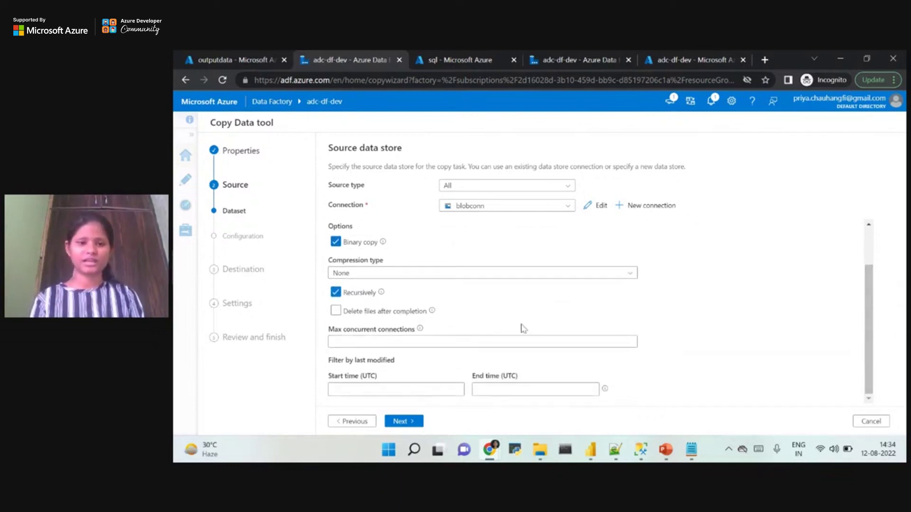
click(413, 423)
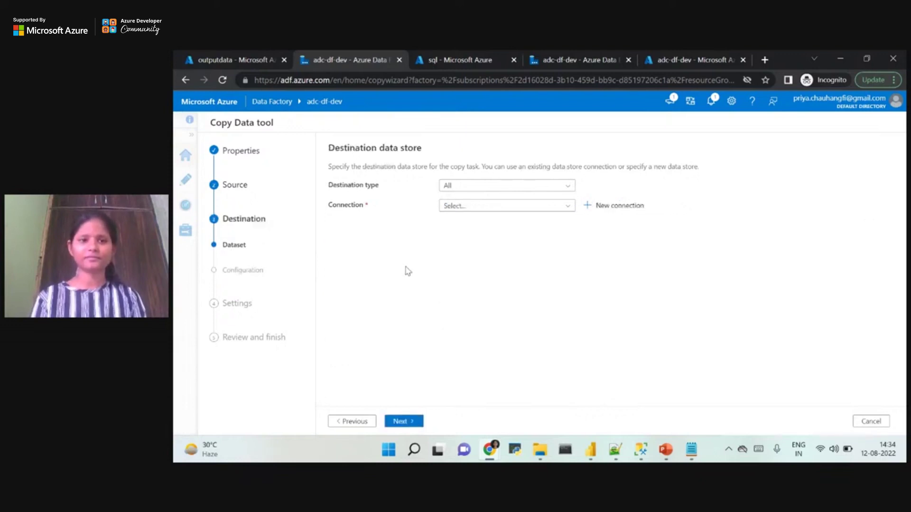
Start a new Azure Blob Storage connection for the destination, found by searching 'azure blob stor'.
click(602, 208)
click(677, 145)
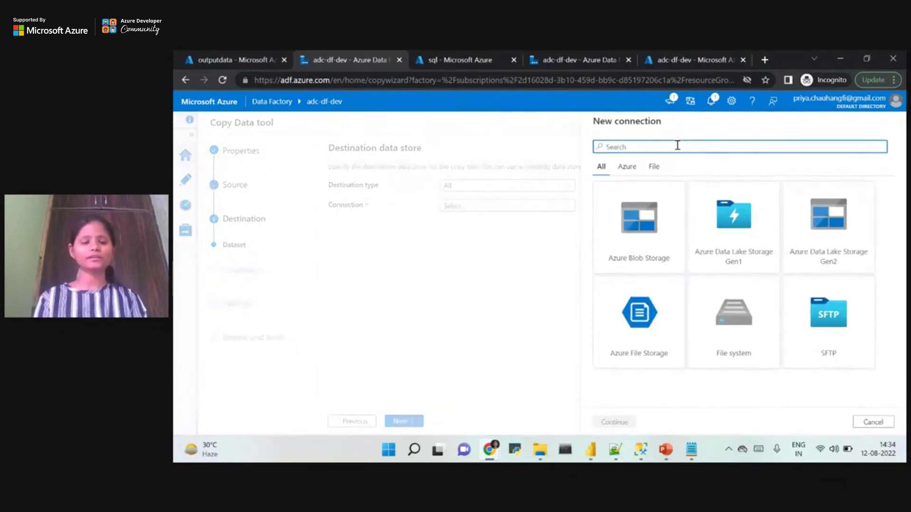
text(azure blo)
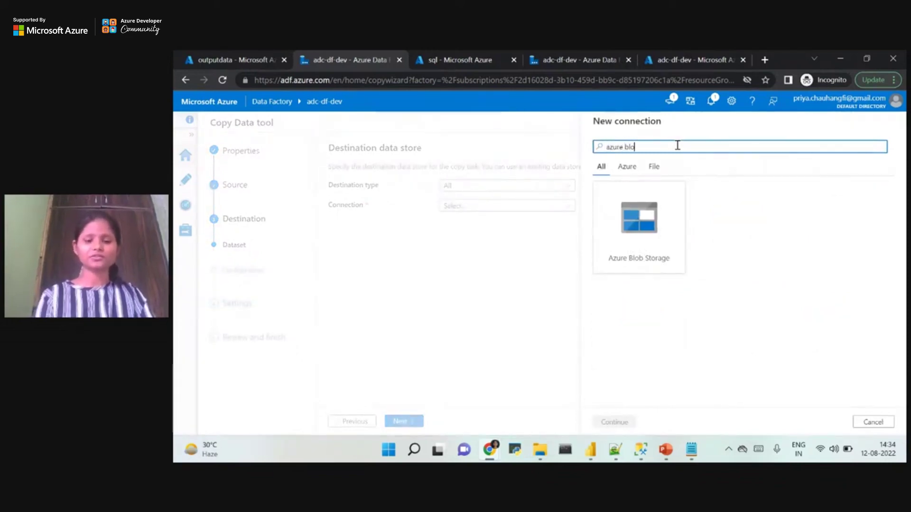
text(b storage)
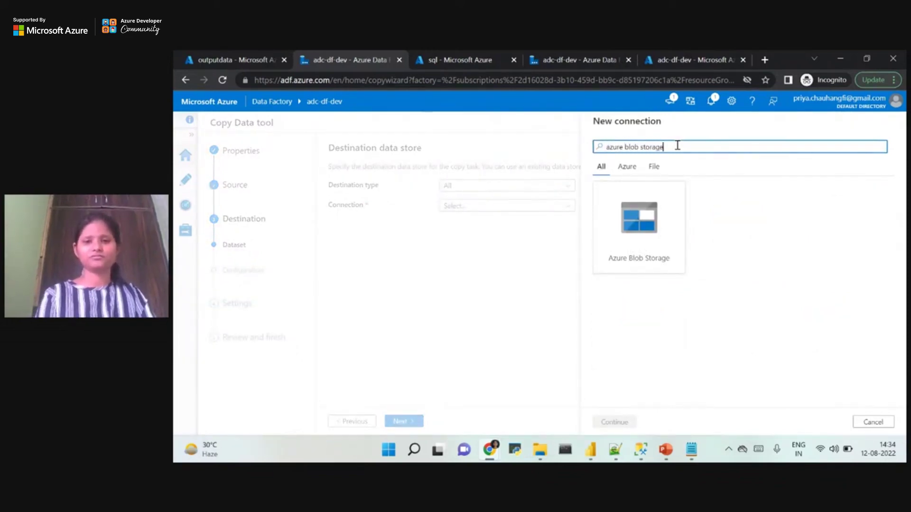
click(671, 207)
click(612, 422)
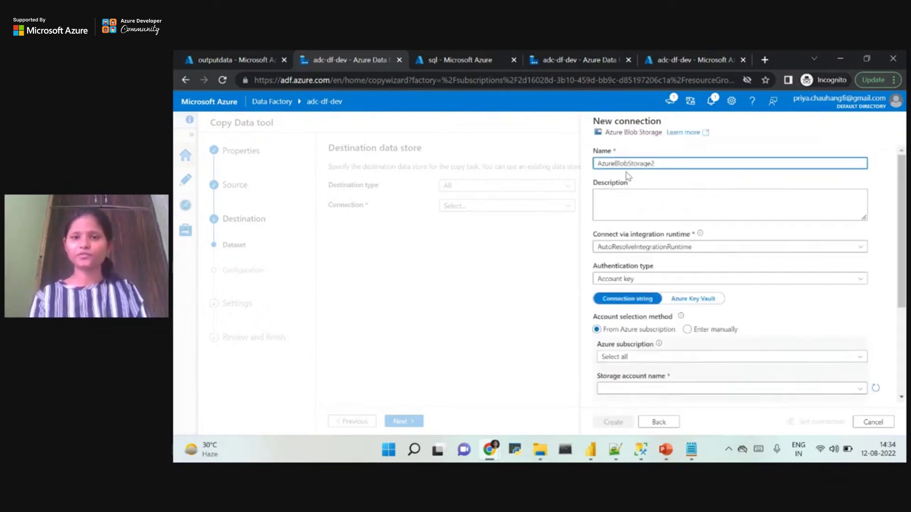
Name it blobconn2, choose Azure Pass - Sponsorship and datastorageadc, and create it.
double_click(623, 165)
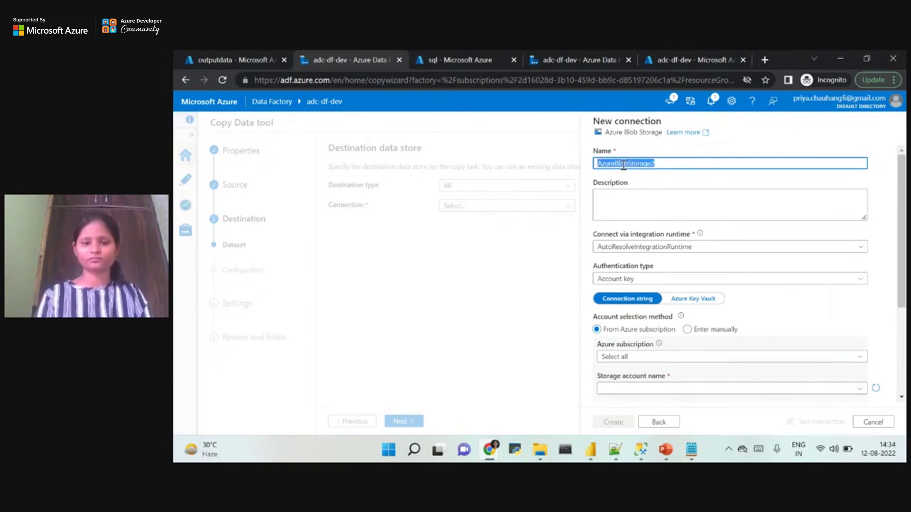
text(blobconn2)
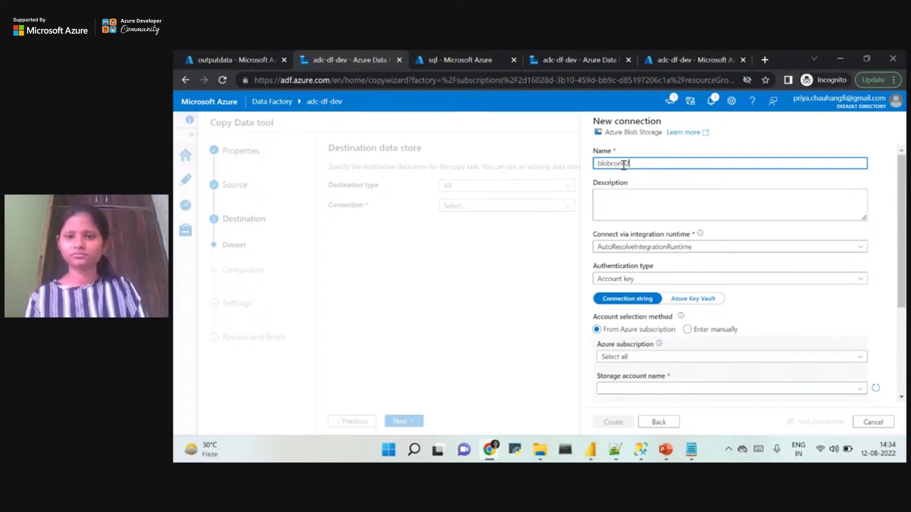
scroll(737, 349, down, 3)
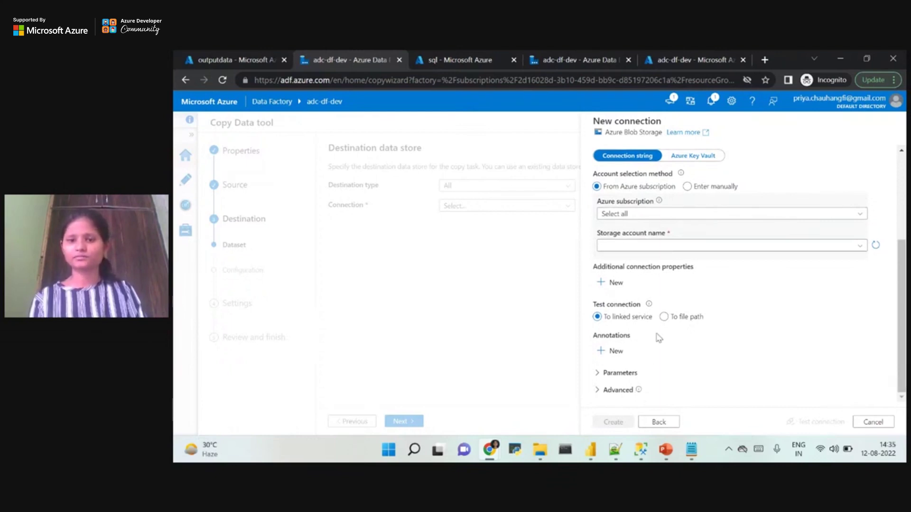
click(623, 216)
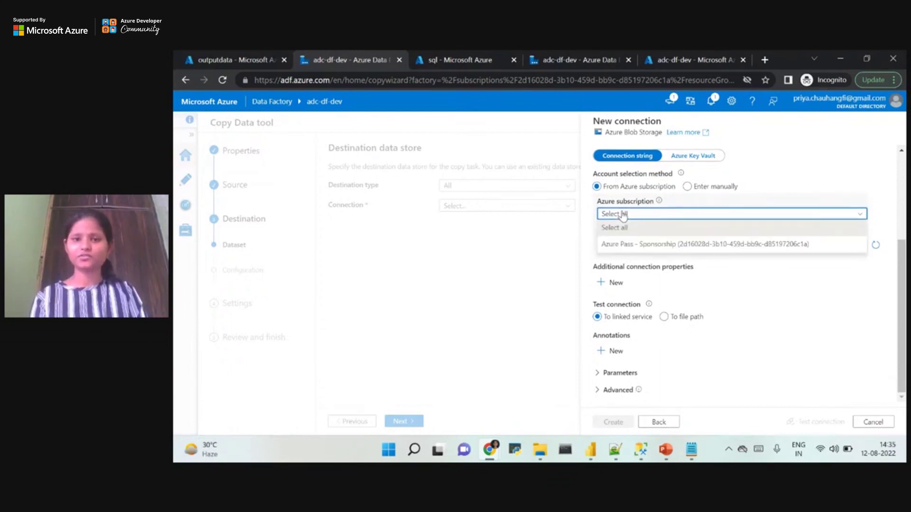
click(626, 245)
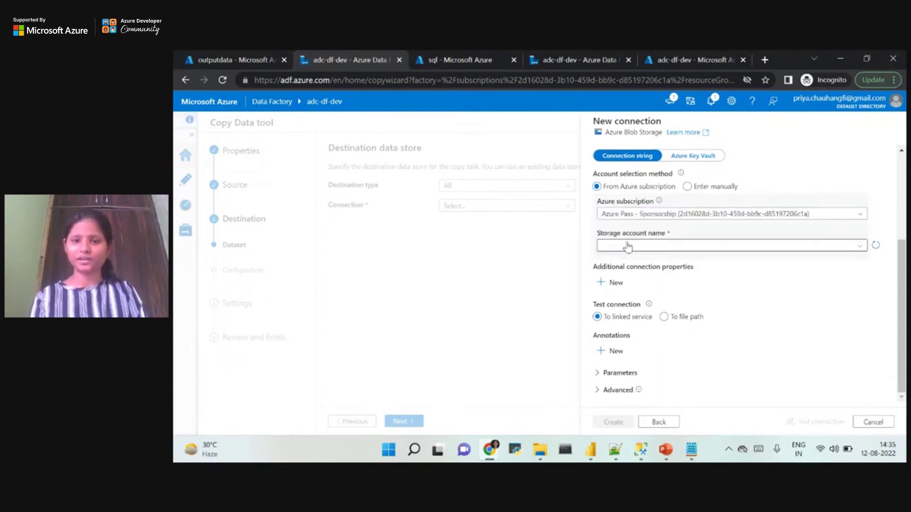
click(619, 260)
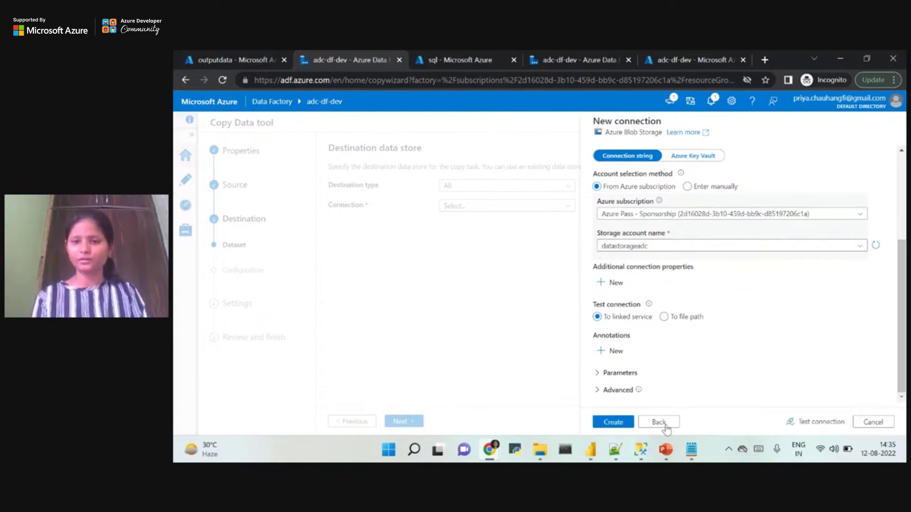
click(623, 426)
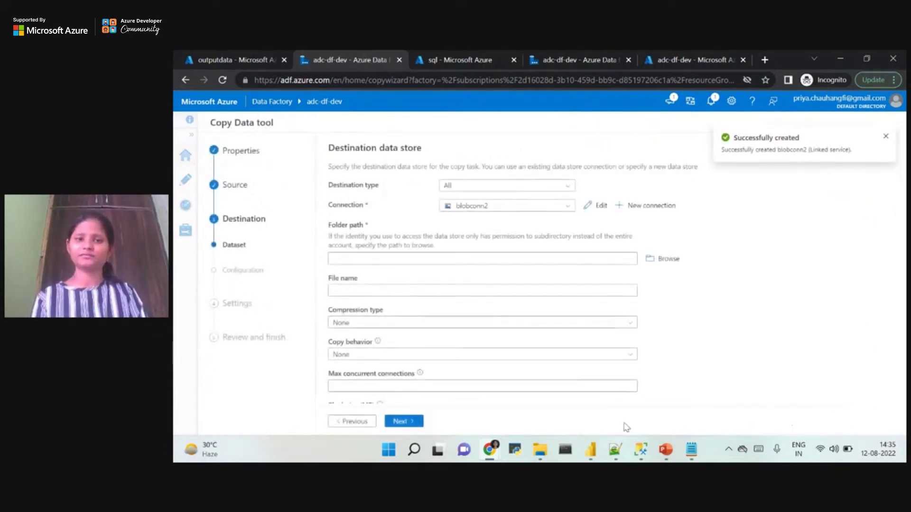
Keep blobconn2 selected as the destination connection.
click(518, 212)
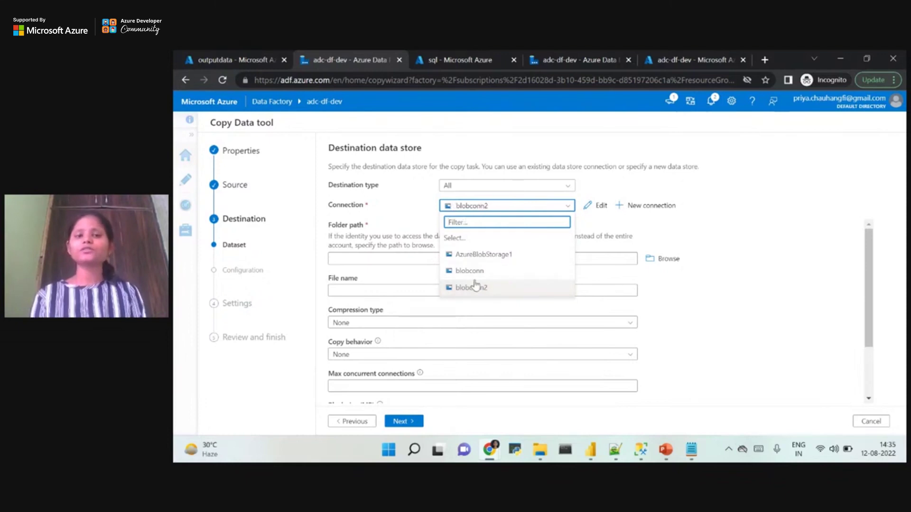
mouse_move(475, 277)
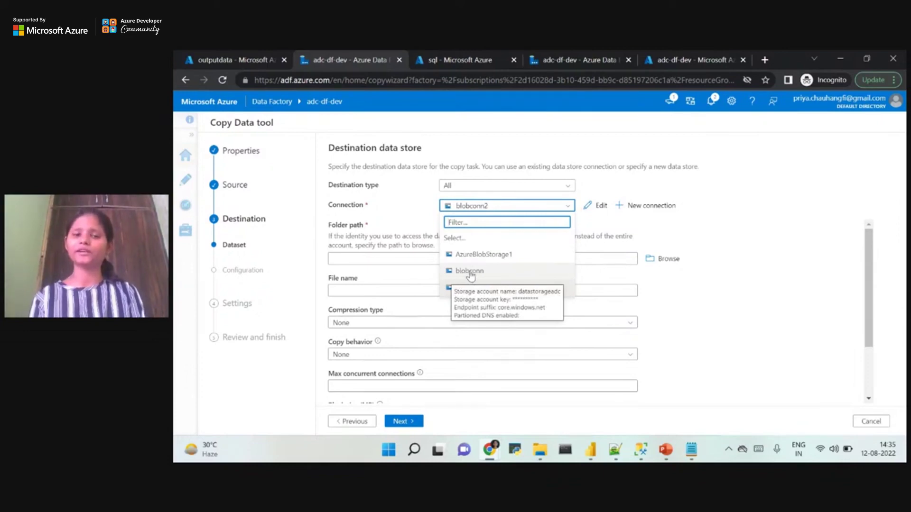
click(481, 209)
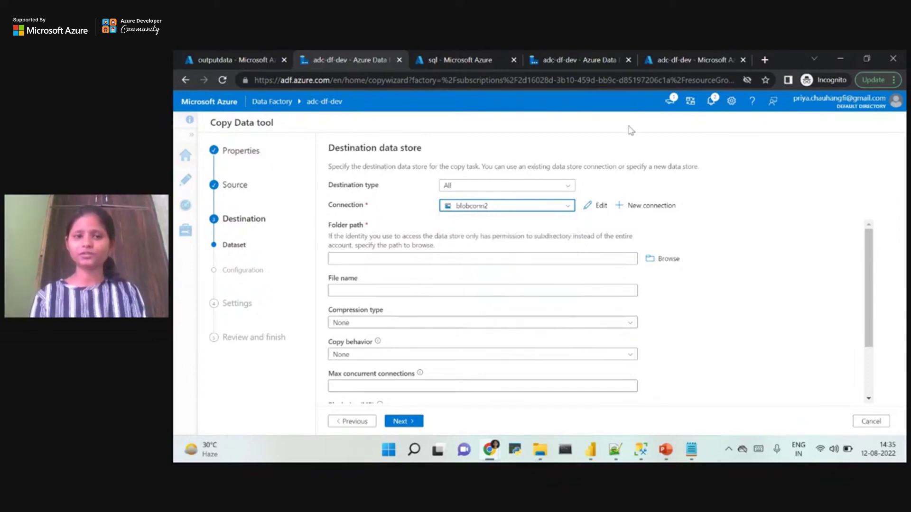
scroll(876, 302, down, 1)
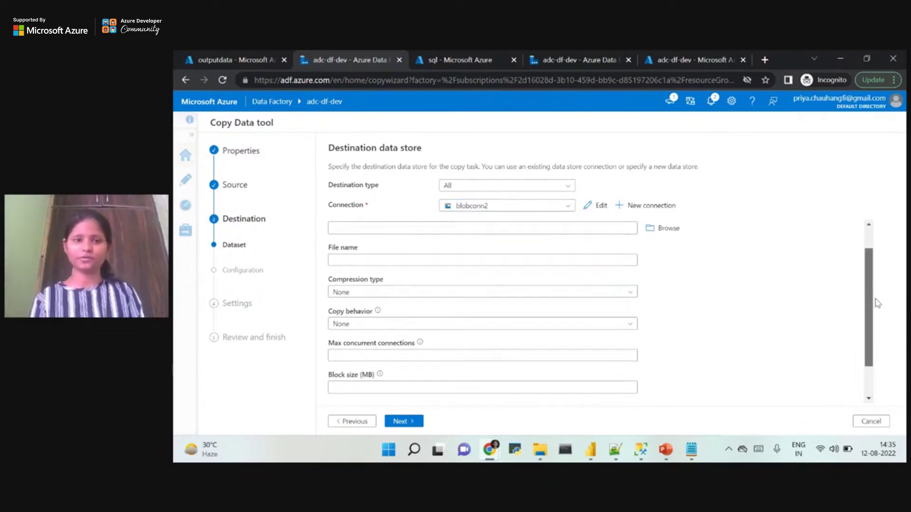
scroll(876, 302, up, 1)
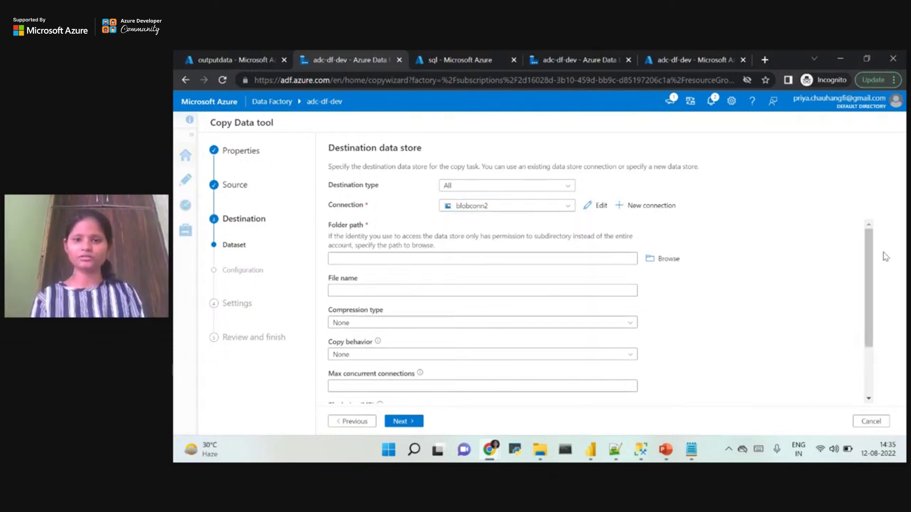
Set outputdata as the destination folder and advance to the Settings step.
click(673, 259)
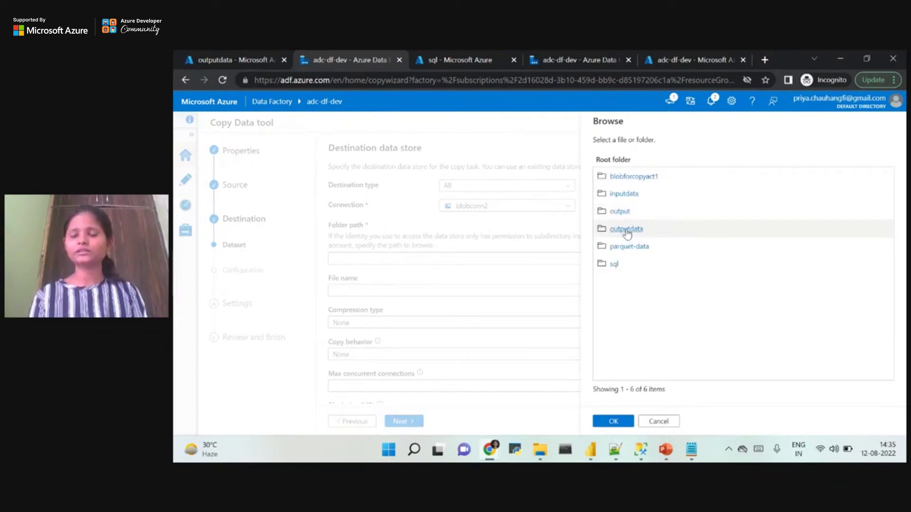
click(626, 230)
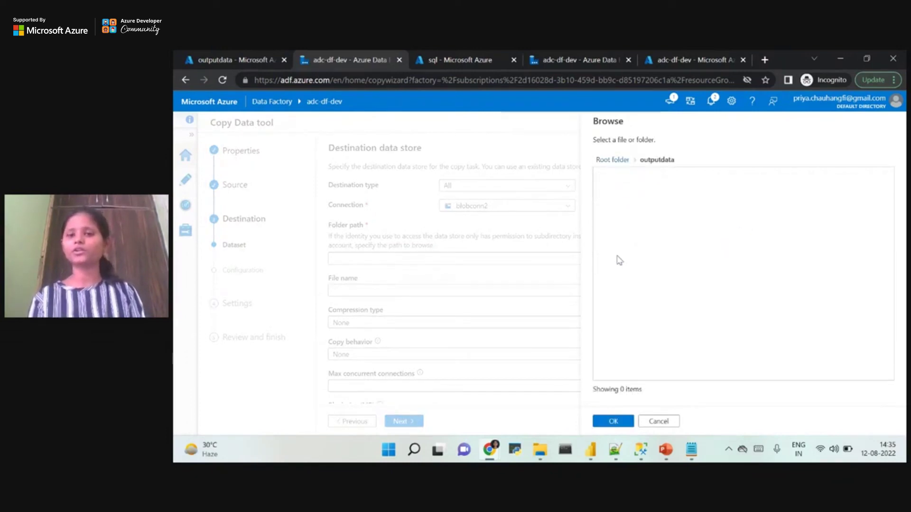
click(608, 422)
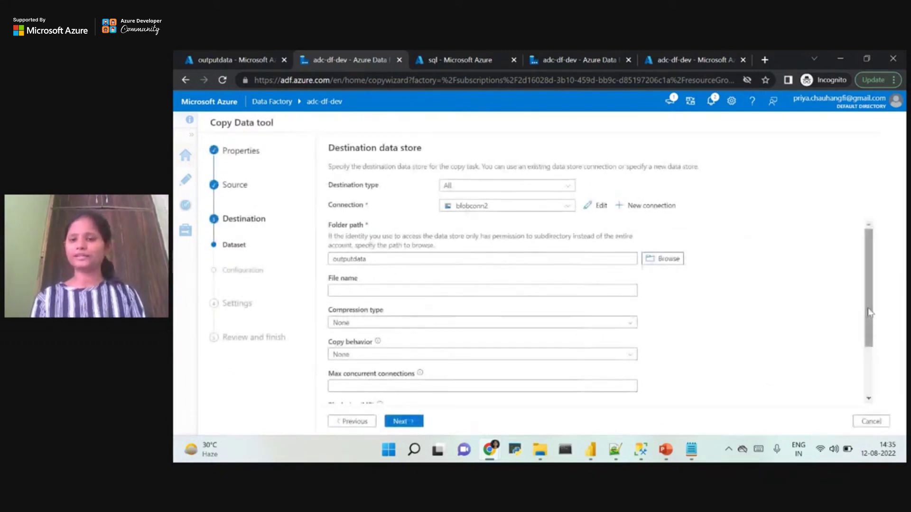
drag(866, 307, 884, 370)
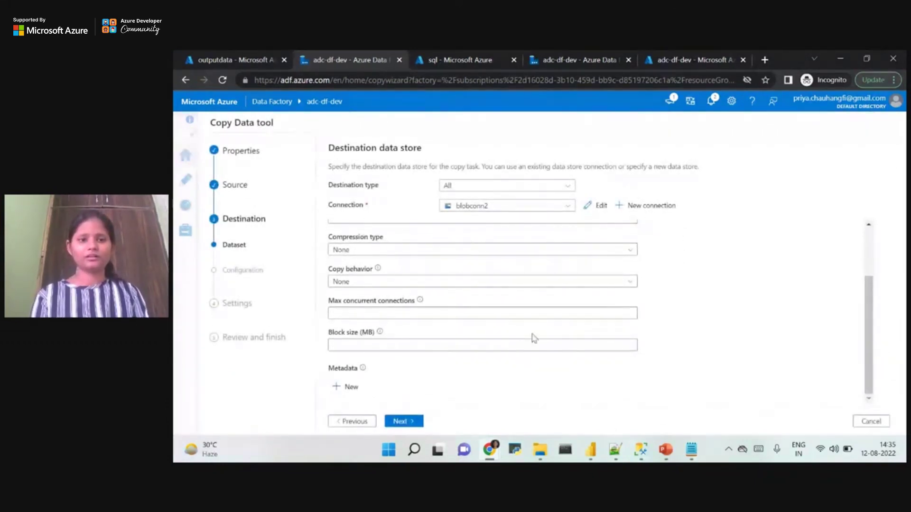
click(406, 422)
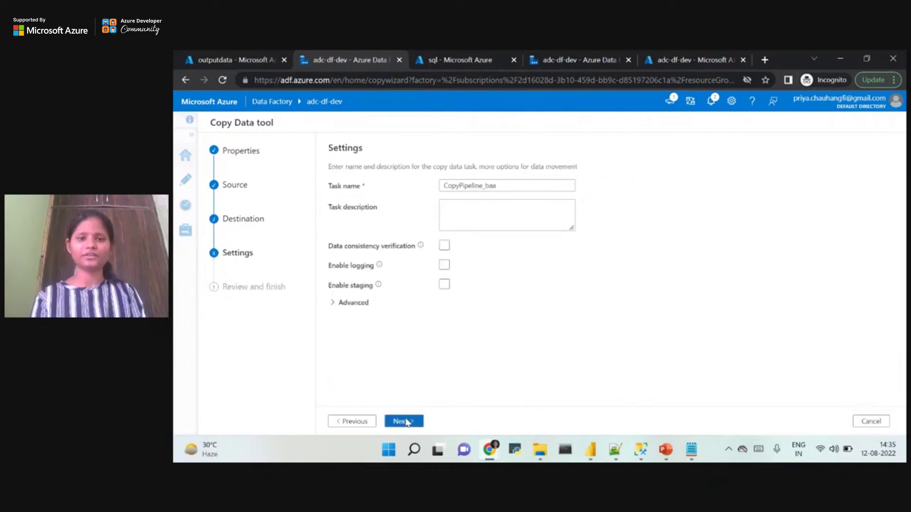
Rename the copy task to Copy_Emp_Data_pipeline and continue to the Review summary.
double_click(469, 186)
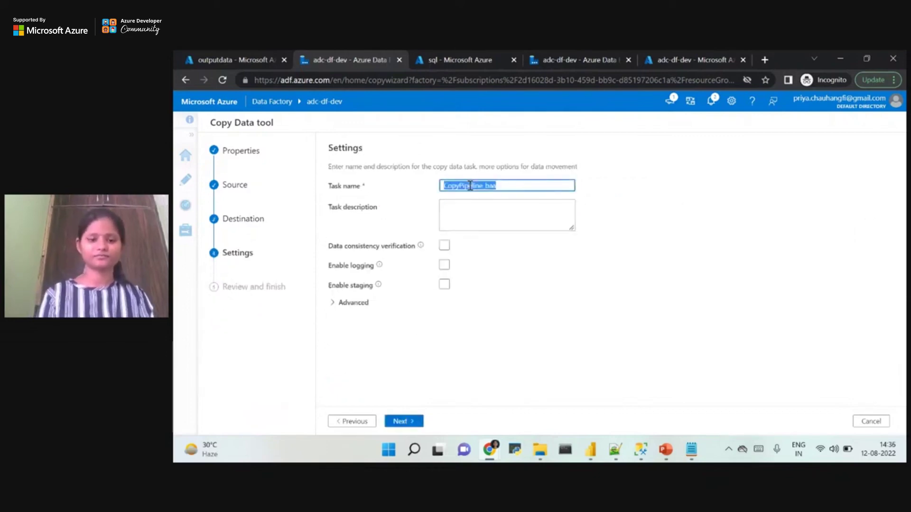
text(Copy)
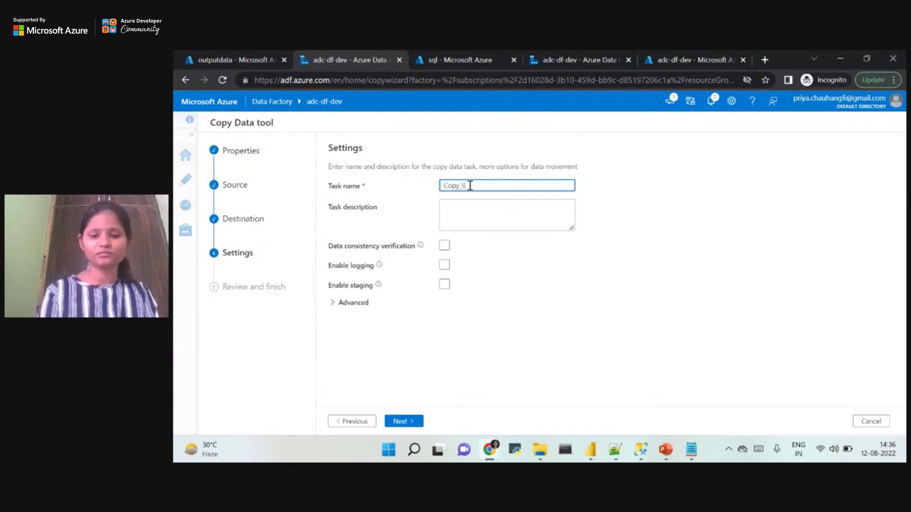
text(_Emp_Data)
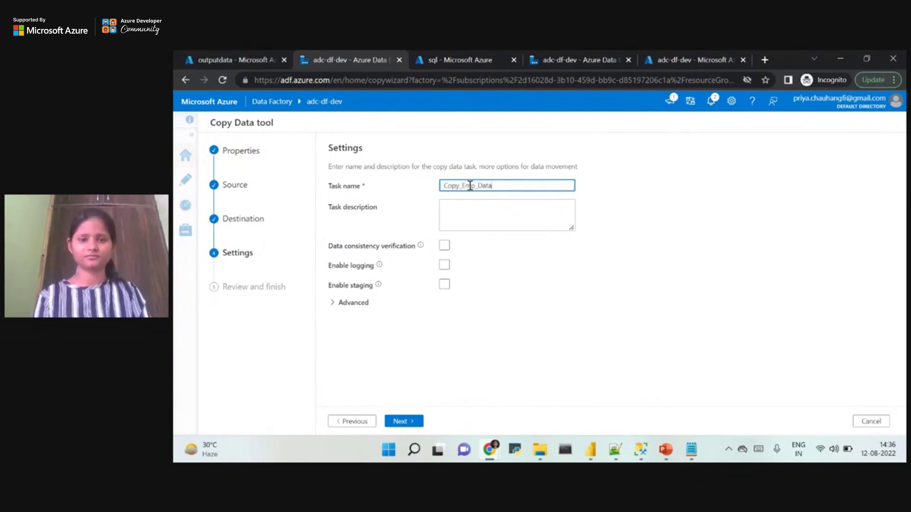
text(_pip)
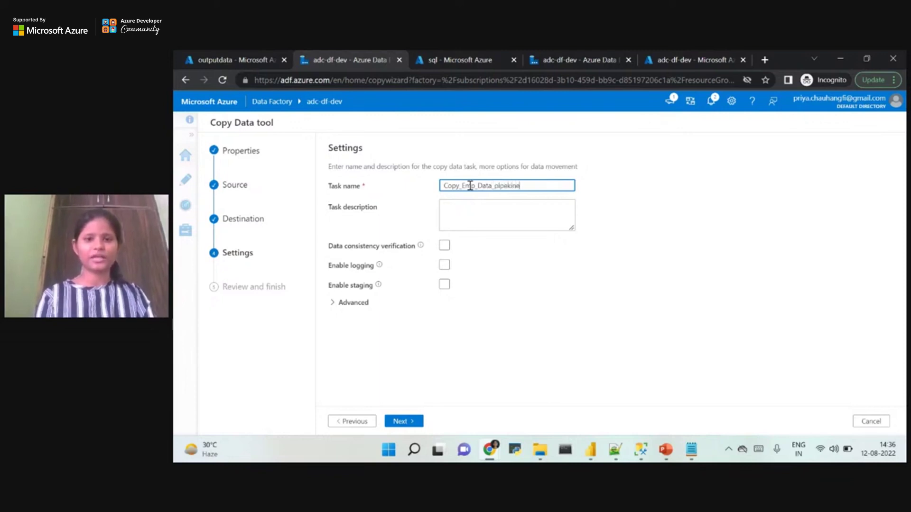
text(eline)
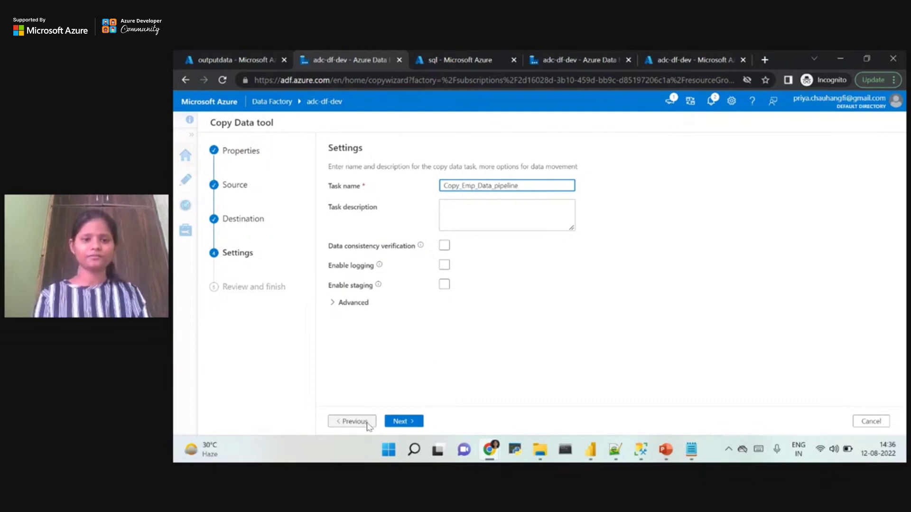
click(411, 425)
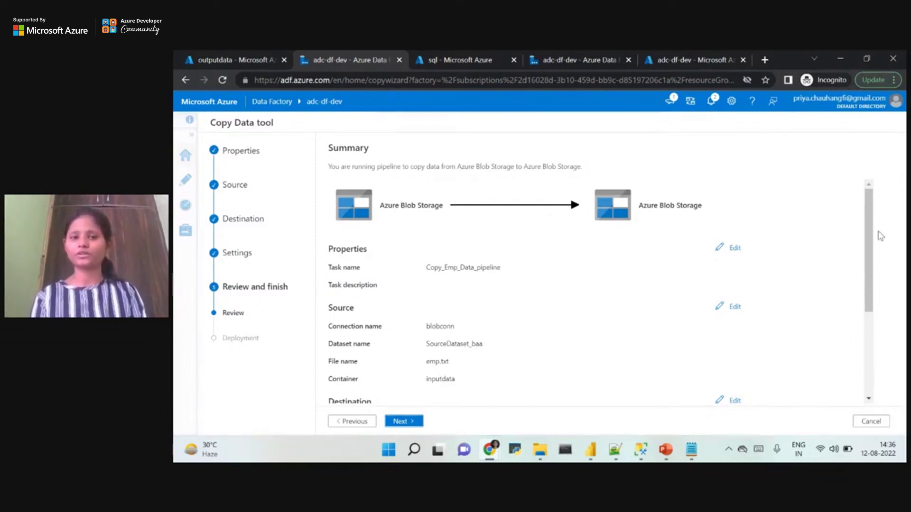
Deploy and run the blob-to-blob copy pipeline until every deployment step shows Succeeded.
drag(872, 230, 863, 330)
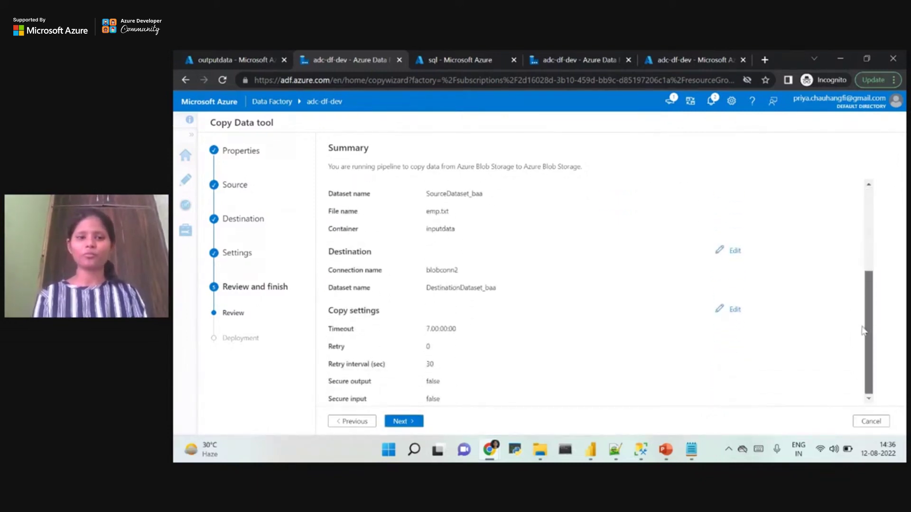
click(411, 427)
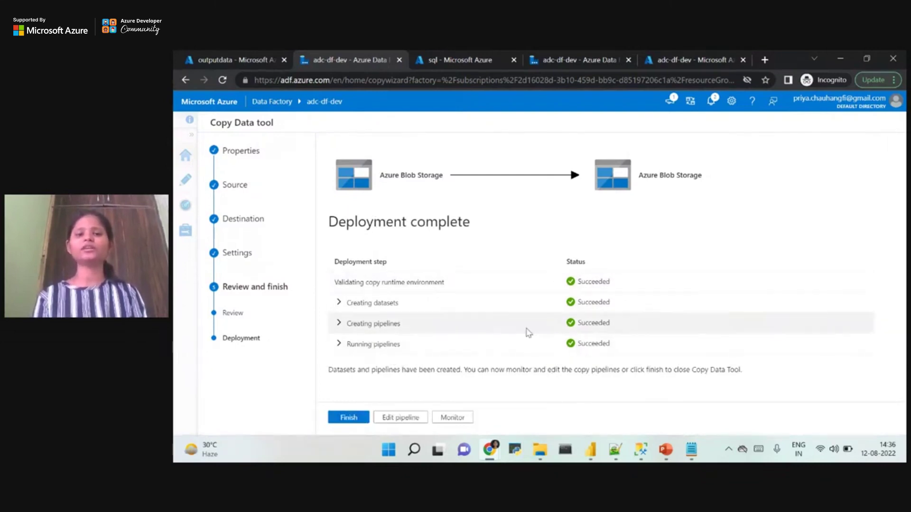
click(229, 57)
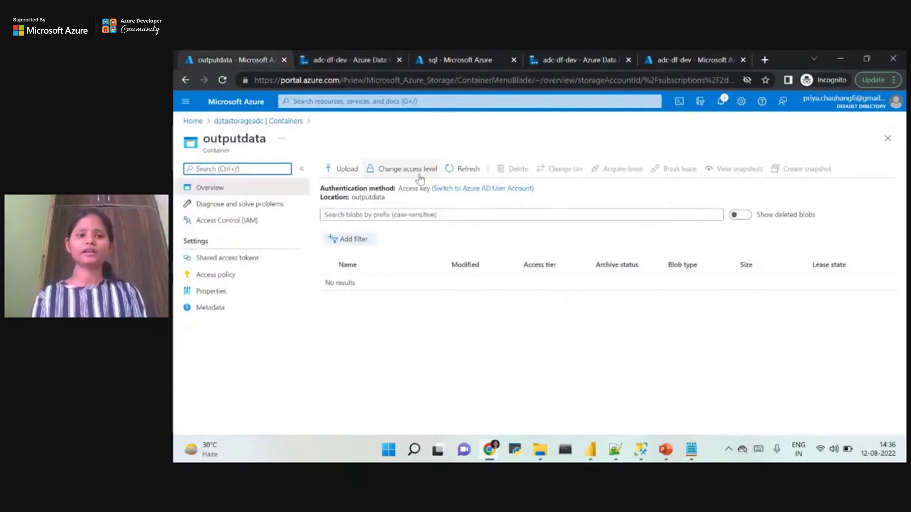
Refresh outputdata and confirm the copied emp.txt (38 B) holds its three lines.
click(452, 176)
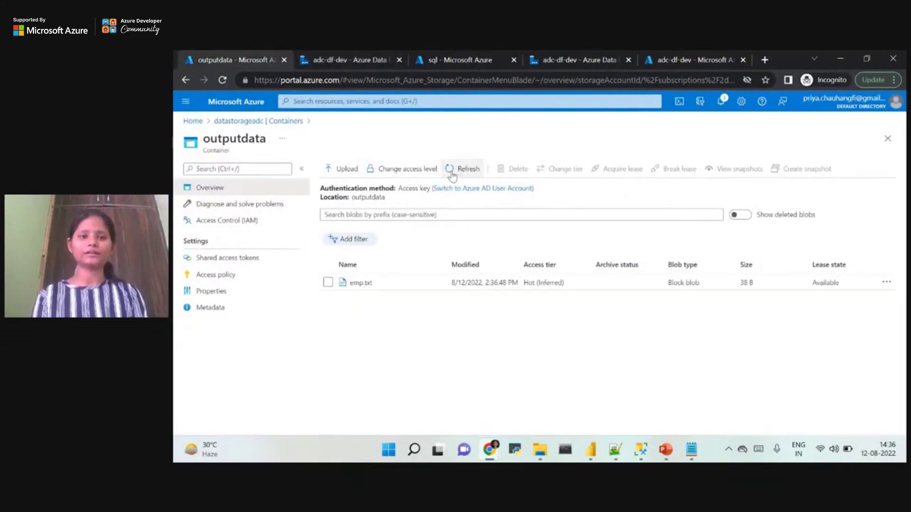
click(358, 286)
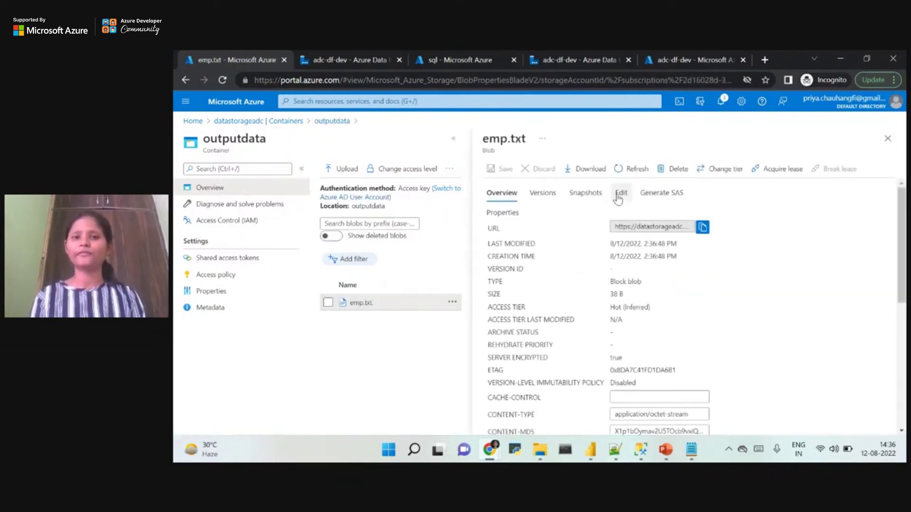
click(619, 194)
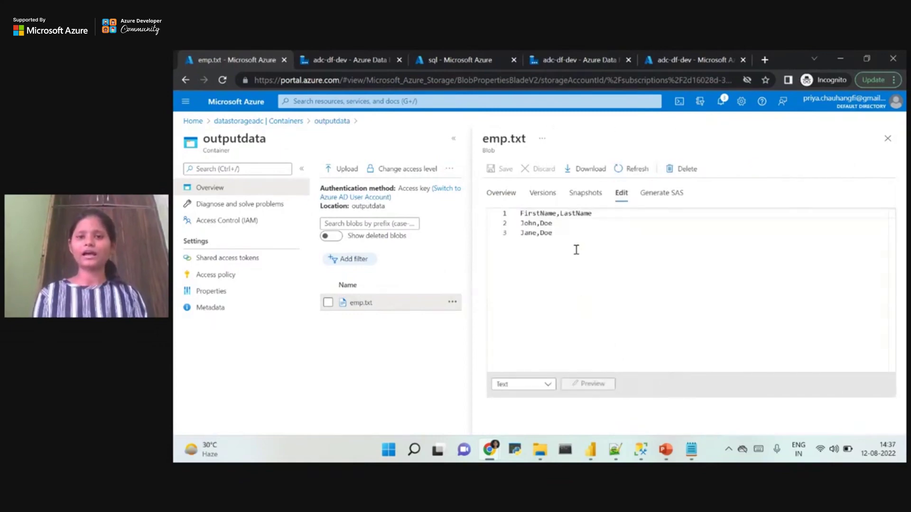
drag(571, 244, 521, 212)
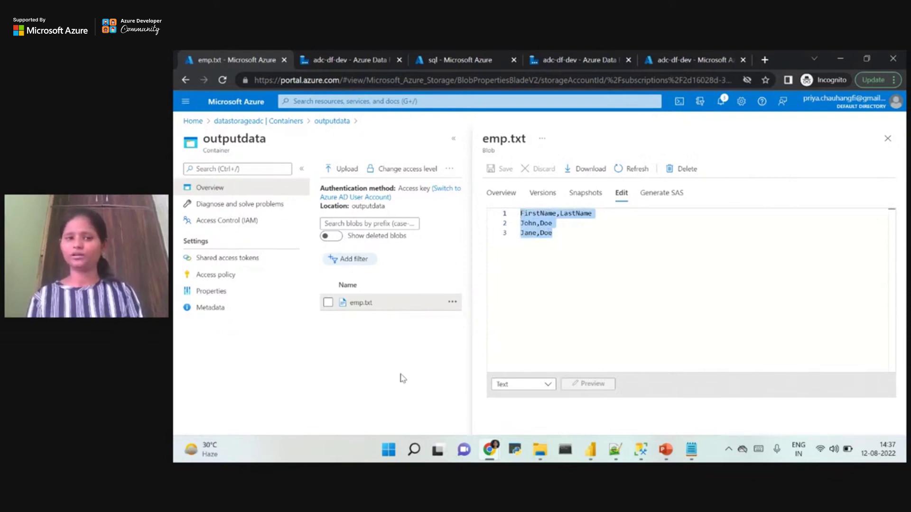
click(887, 138)
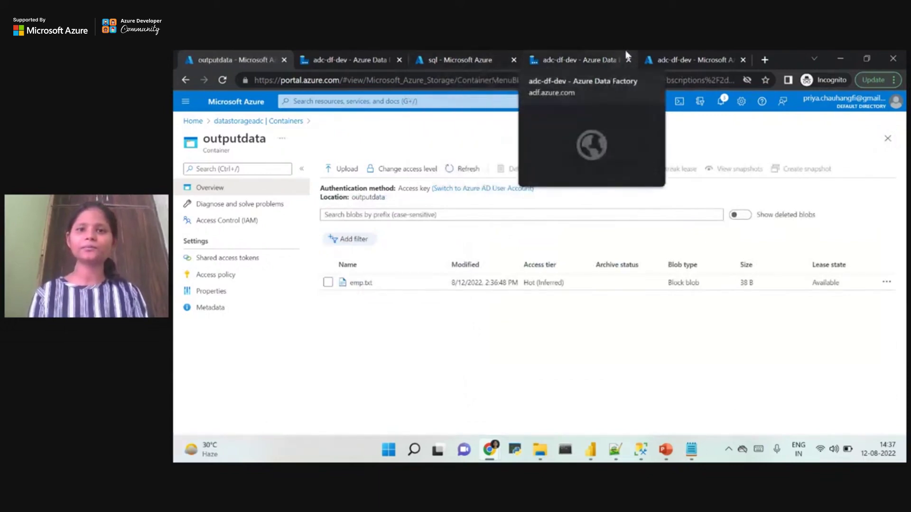
click(576, 59)
Review the succeeded deployment steps and open Monitor for the Copy_Emp_Data_pipeline run.
click(658, 57)
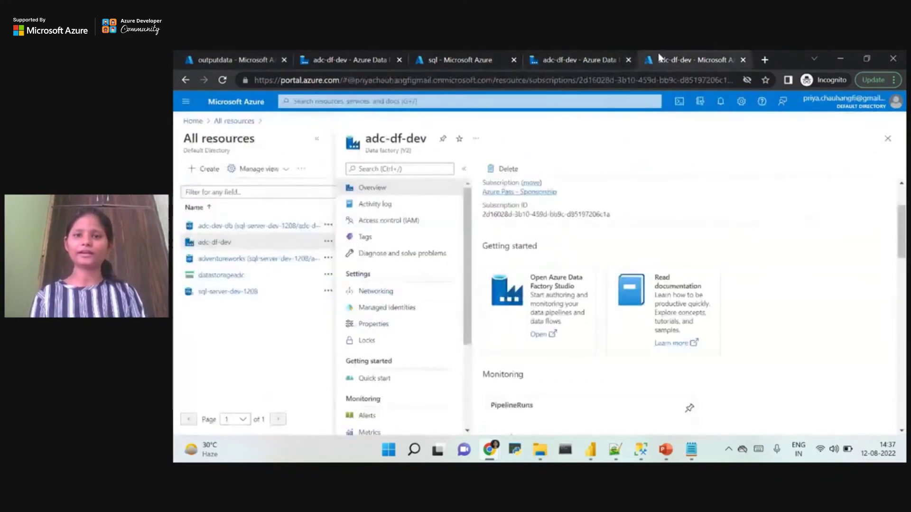
click(380, 57)
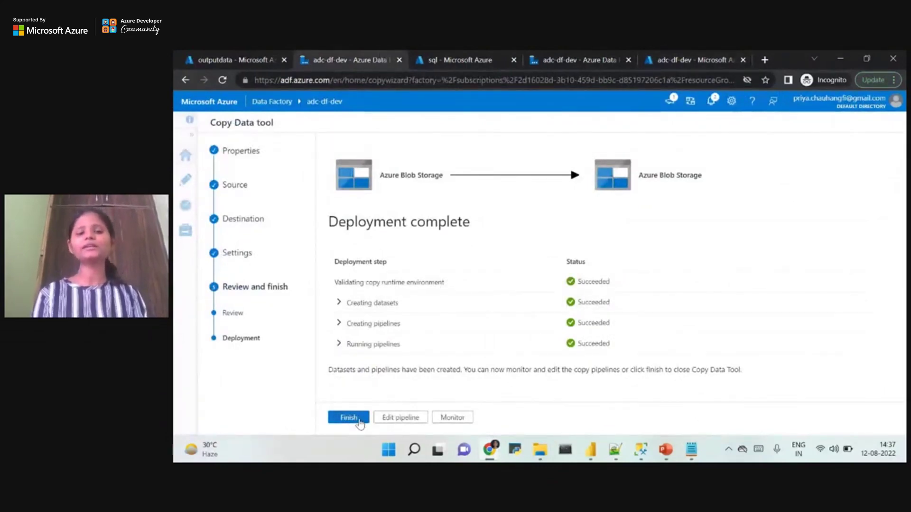
drag(784, 362, 439, 282)
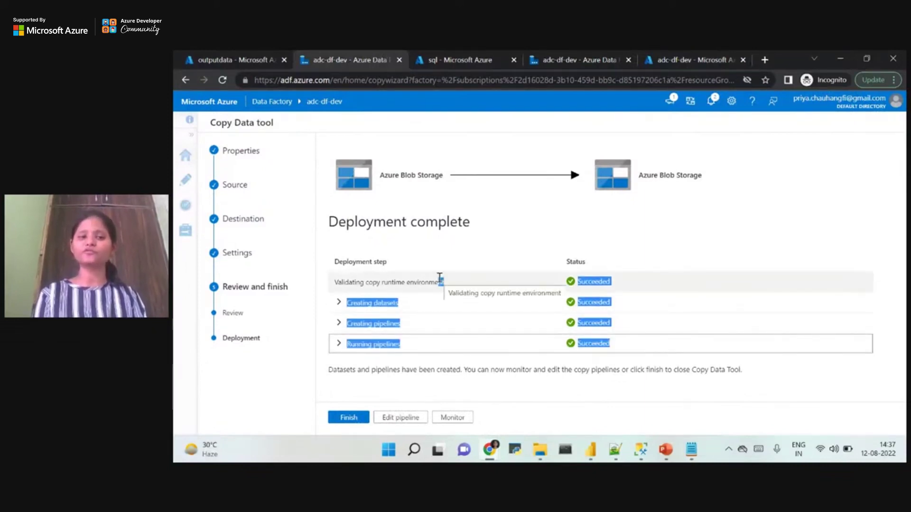
click(447, 422)
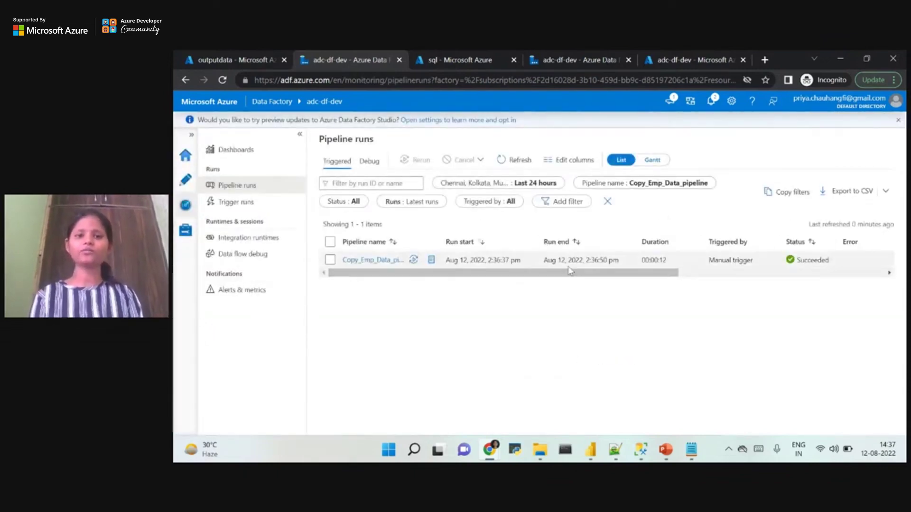
Inspect the succeeded Copy_Emp_Data_pipeline run details, then bring up the Azuredf deck.
scroll(652, 270, right, 3)
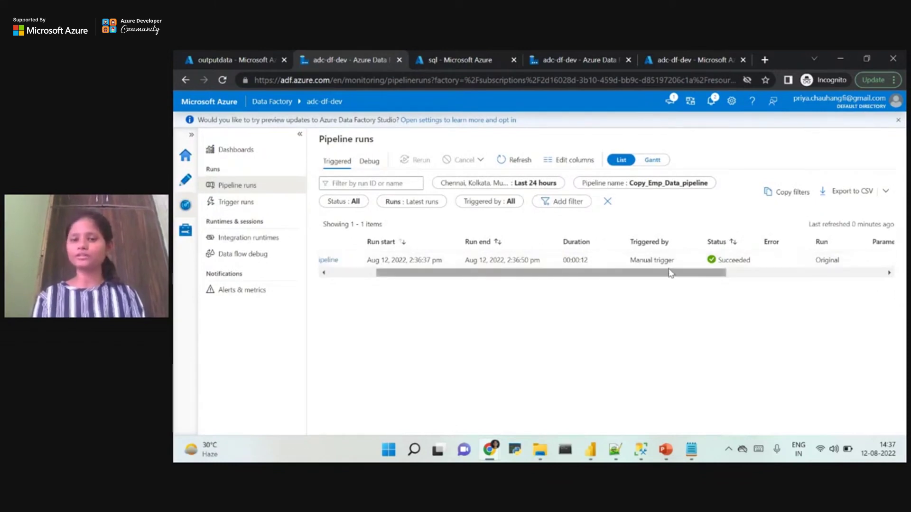
scroll(669, 274, left, 3)
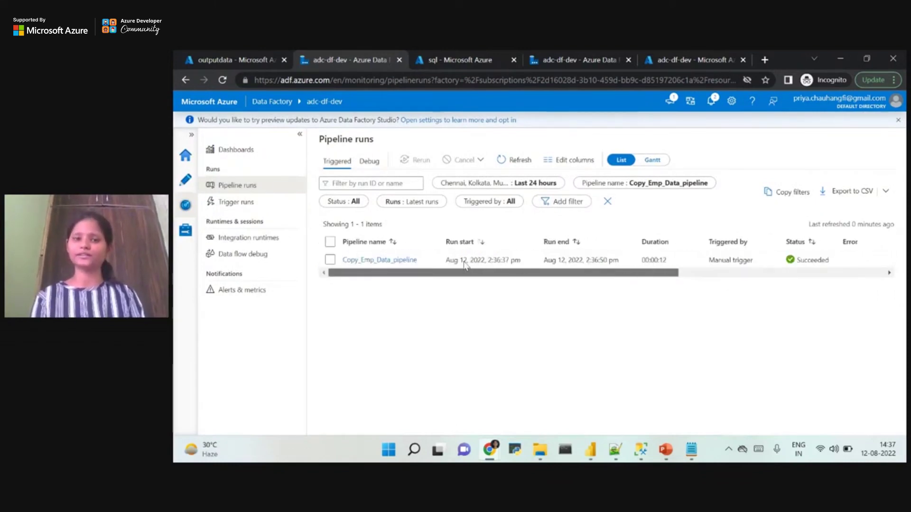
click(330, 260)
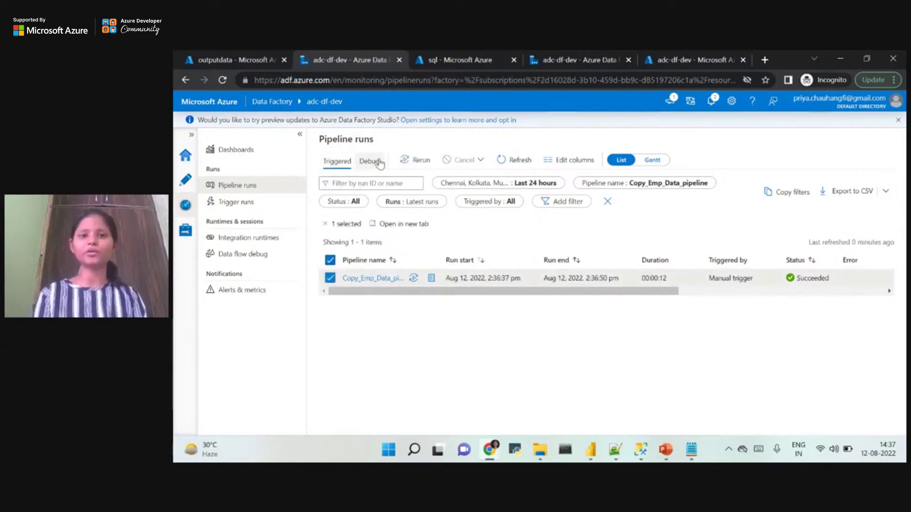
click(331, 282)
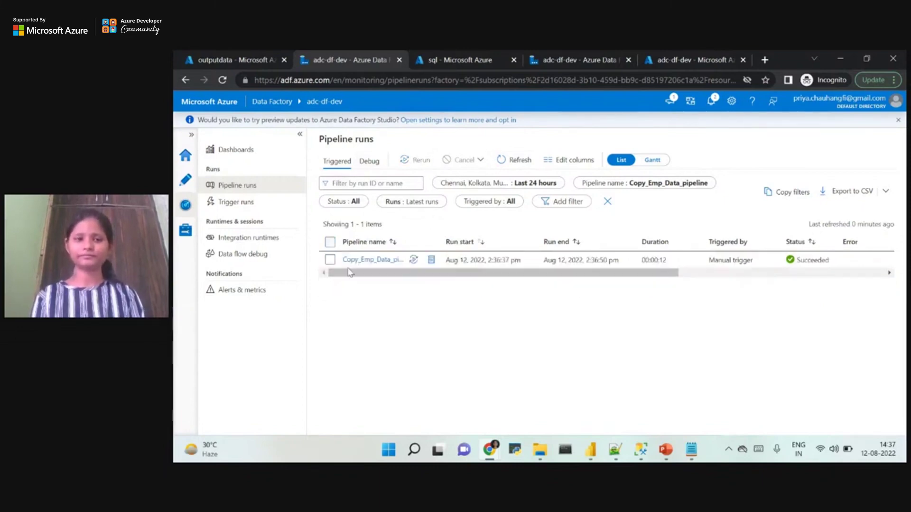
click(667, 452)
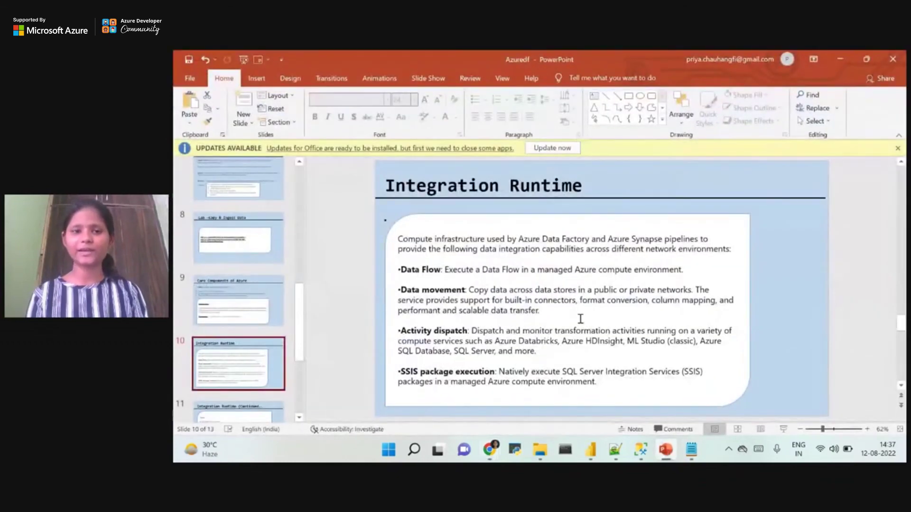
Show slide 8, Lab -Copy & Ingest Data listing Labs 1.1–1.3, then minimize PowerPoint.
click(251, 228)
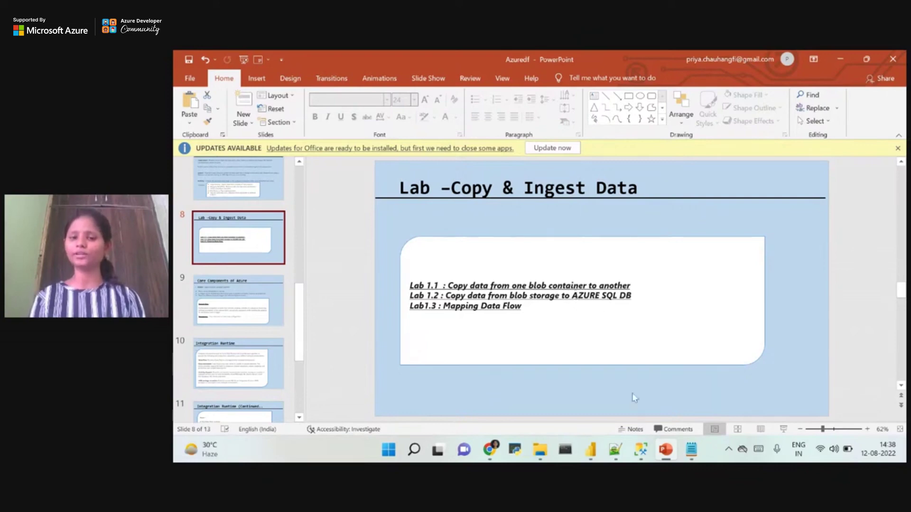
click(664, 451)
Search Create a resource for 'Azure sql databa' and open the Sentinel SQL Database result.
click(228, 57)
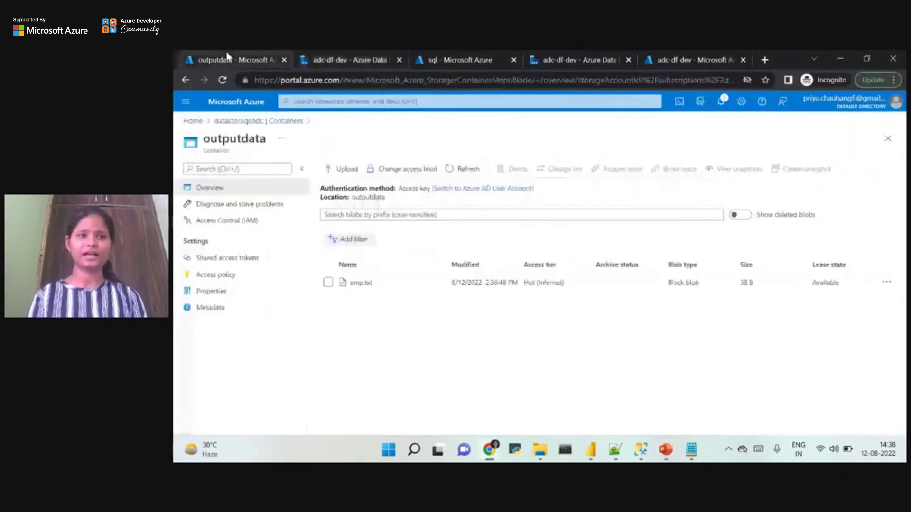
click(197, 120)
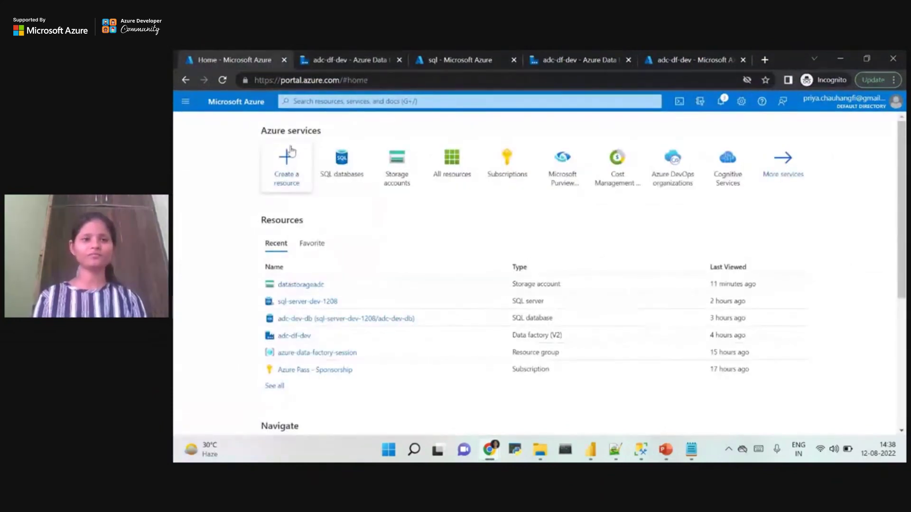
click(290, 154)
click(332, 171)
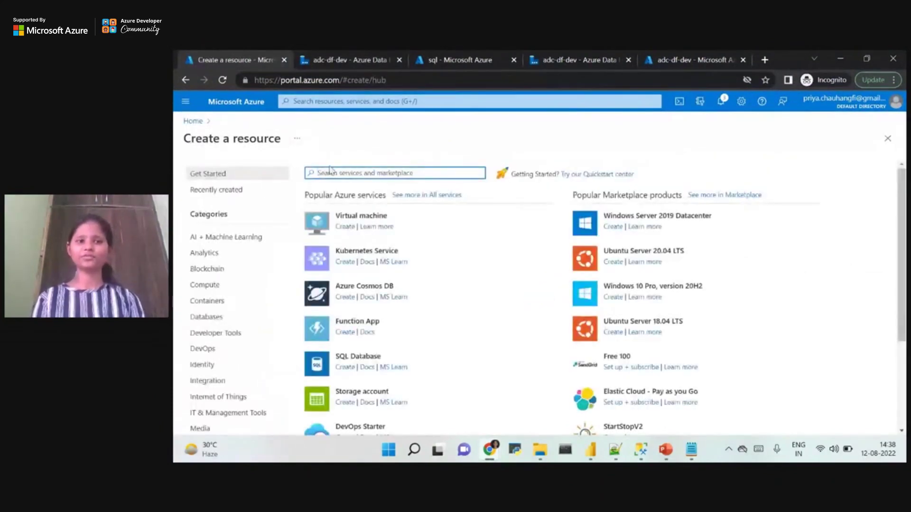
text(sql data)
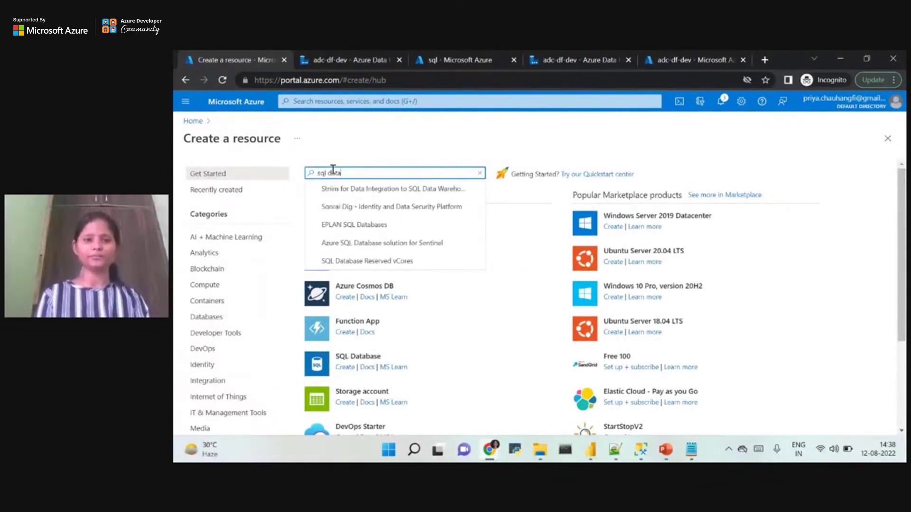
text(base)
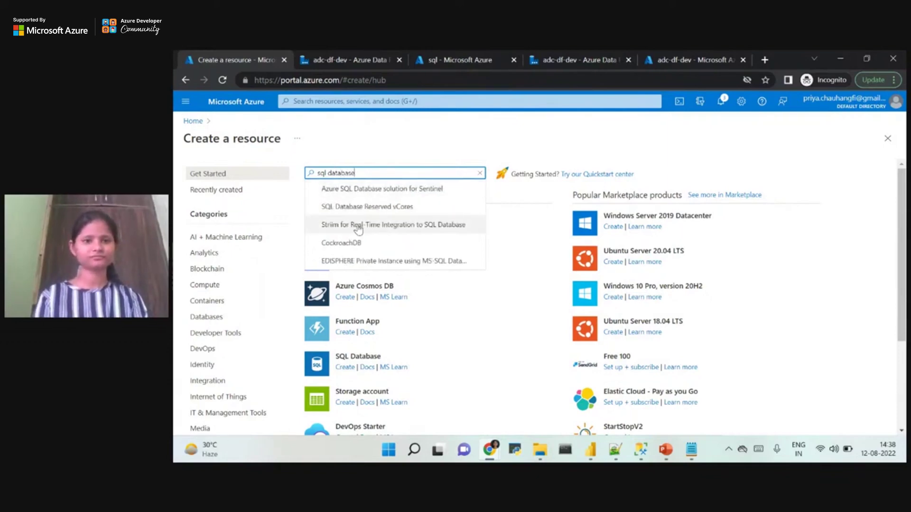
key(ctrl+a)
key(BackSpace)
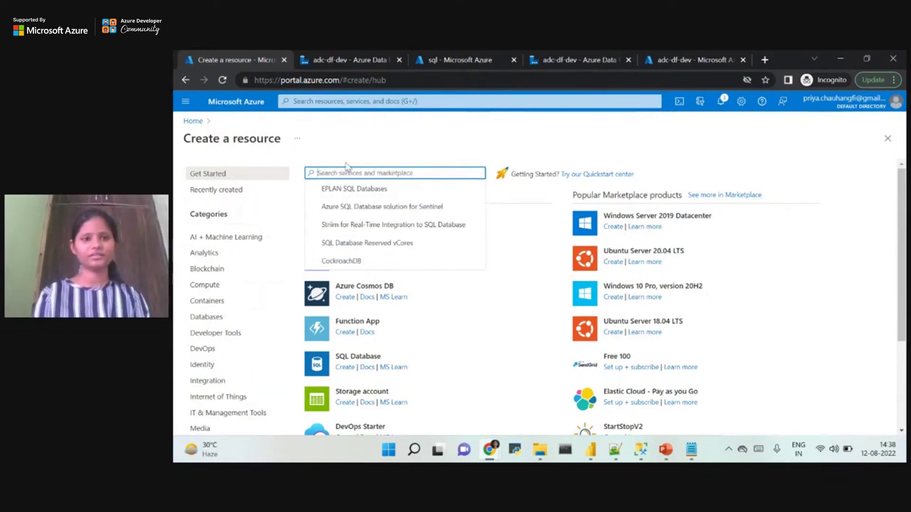
text(Azure sql)
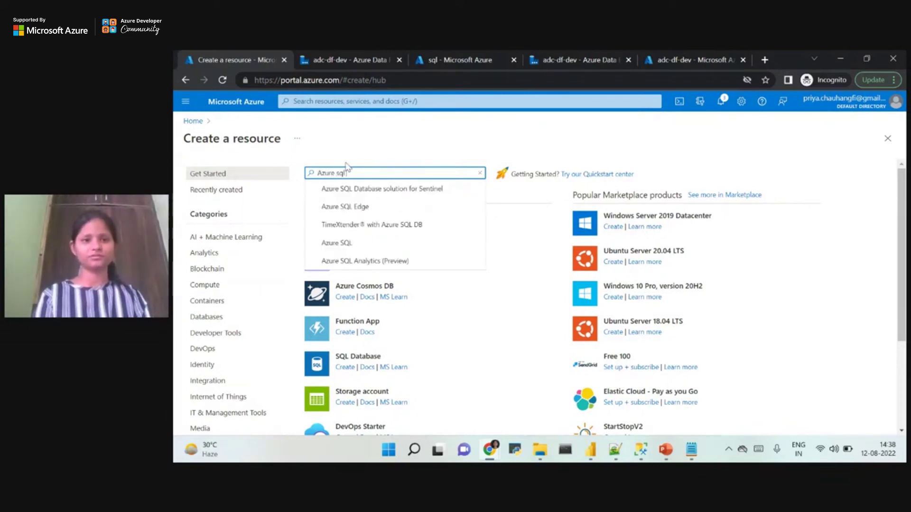
text( database)
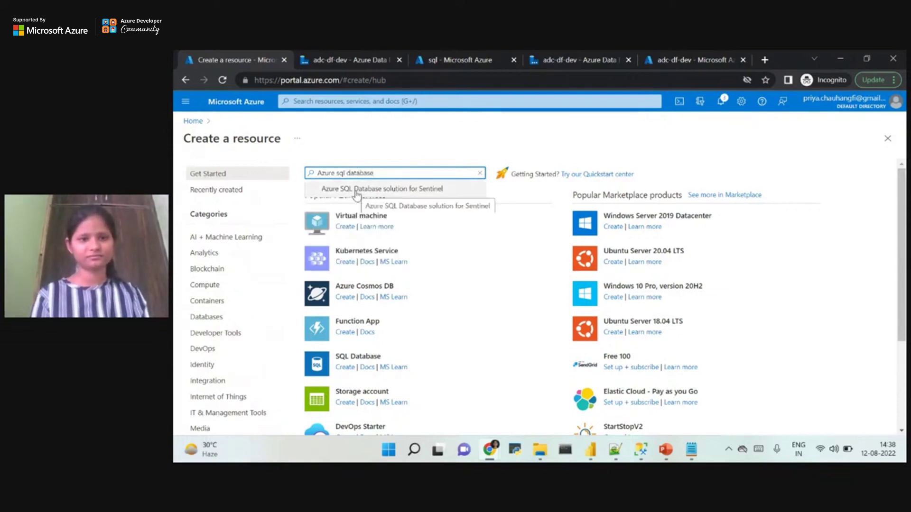
click(356, 190)
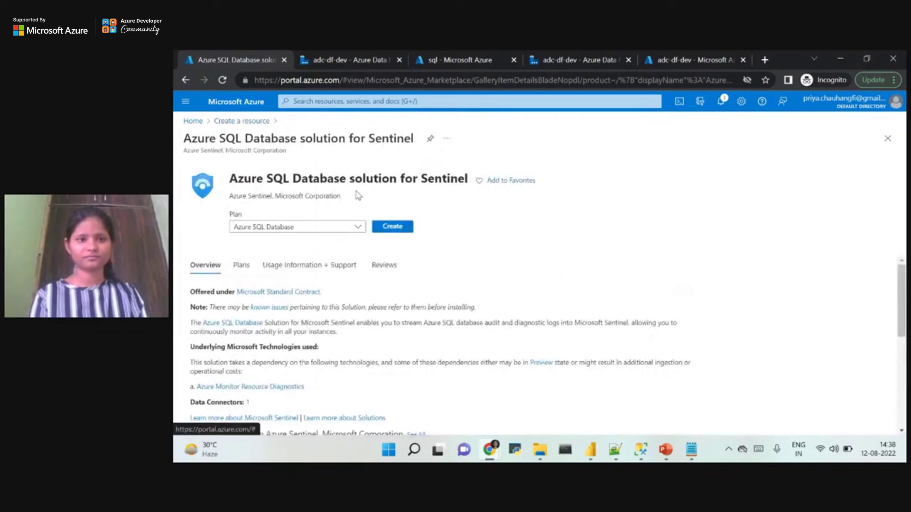
Back in Create a resource, filter to Databases and create a SQL Database.
click(231, 127)
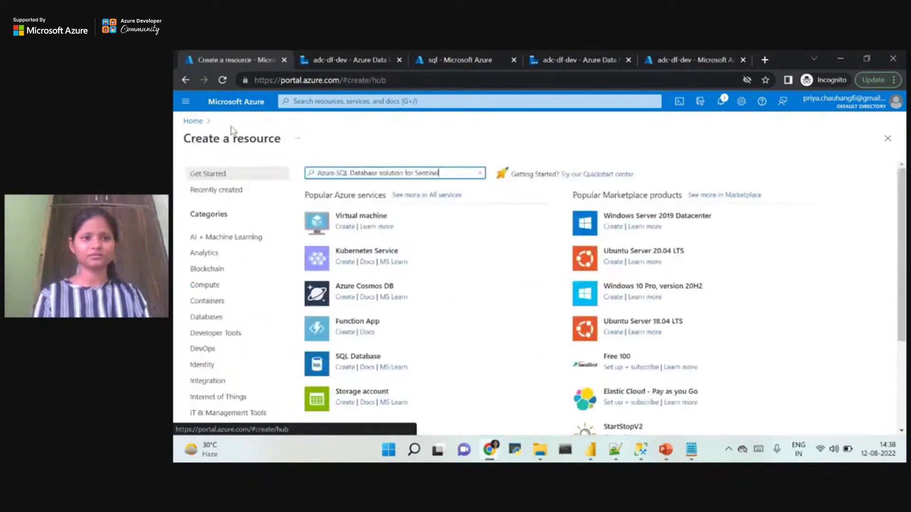
click(480, 173)
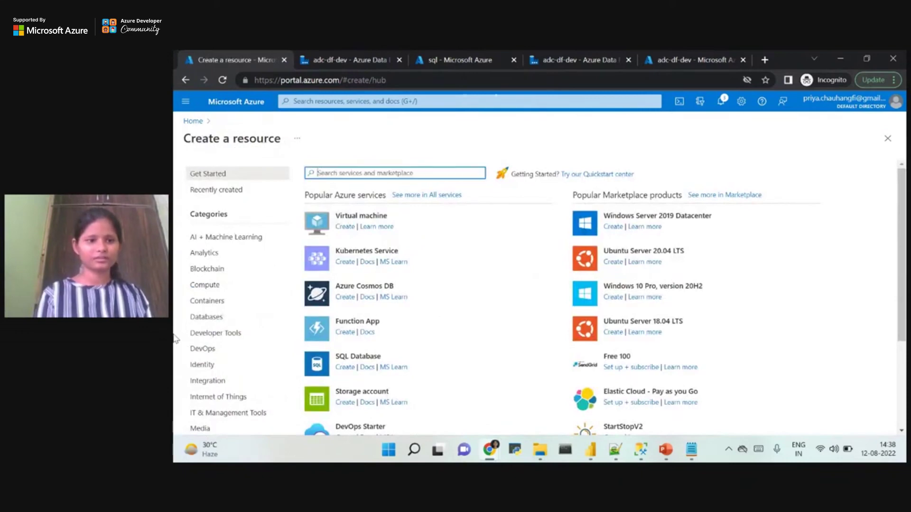
key(Return)
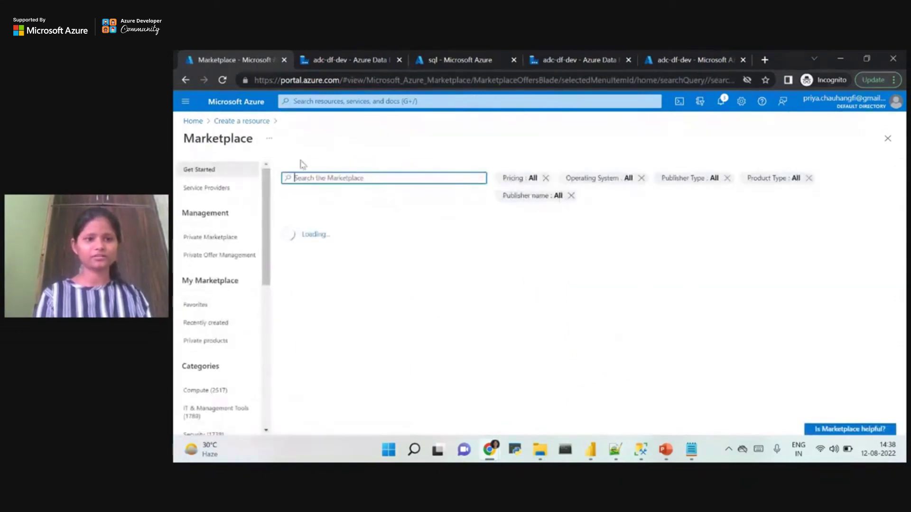
click(230, 122)
click(209, 318)
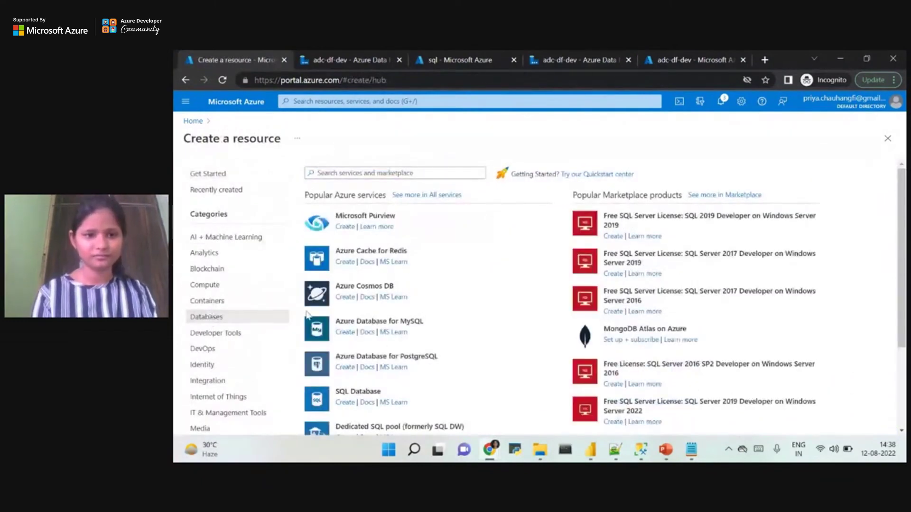
click(346, 402)
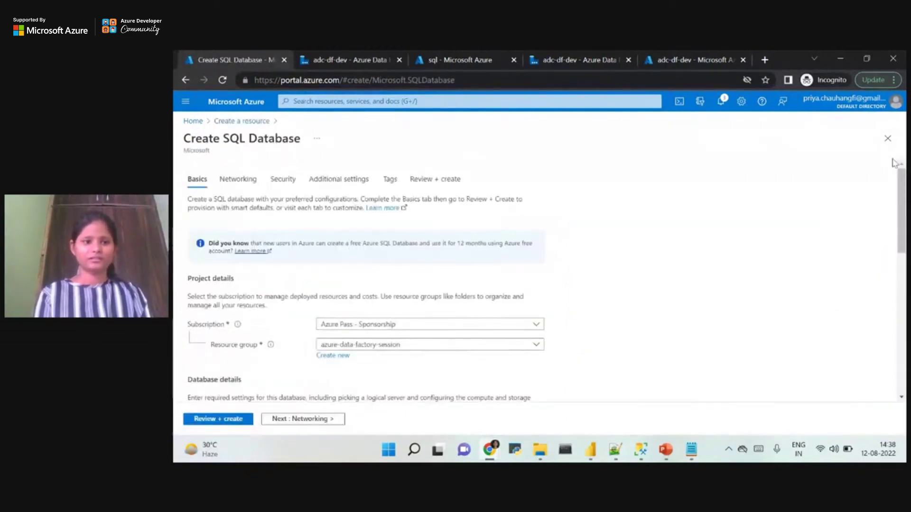
Keep resource group azure-data-factory-session, name the database adcsqlserver1208, and start a new server.
drag(903, 197, 904, 245)
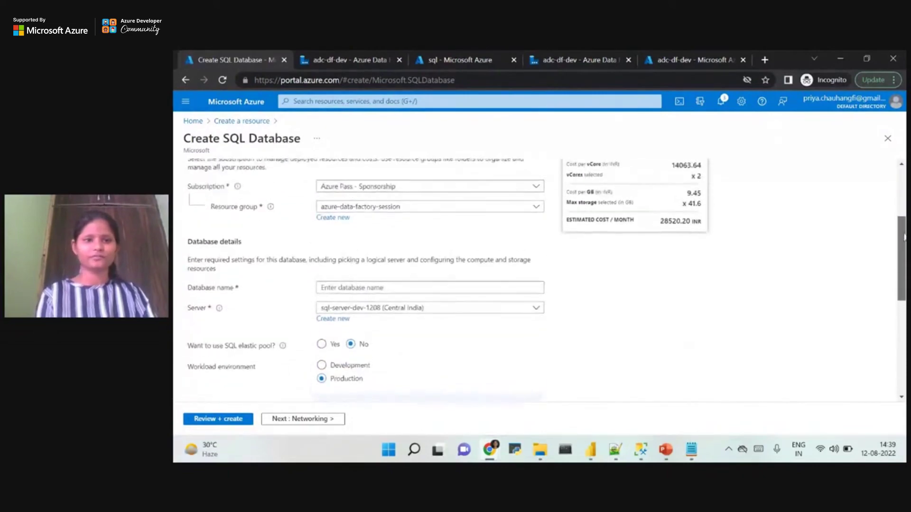
click(392, 205)
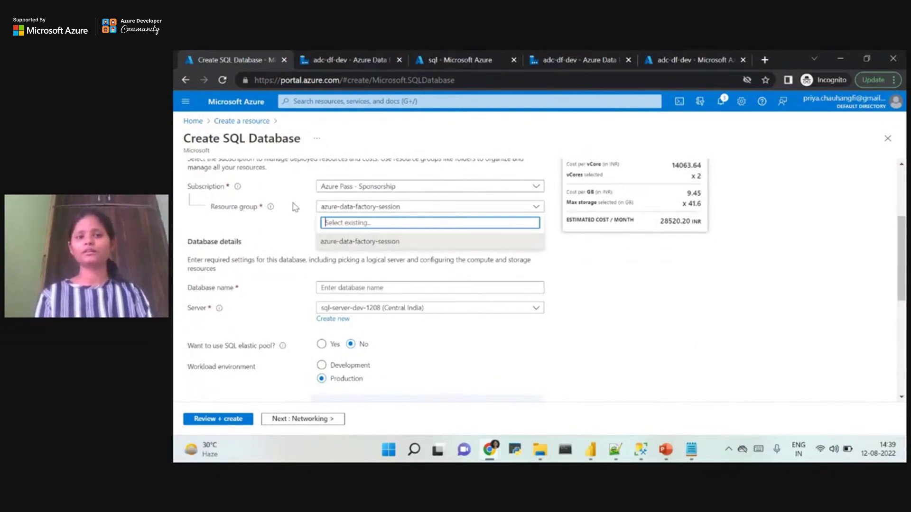
click(284, 238)
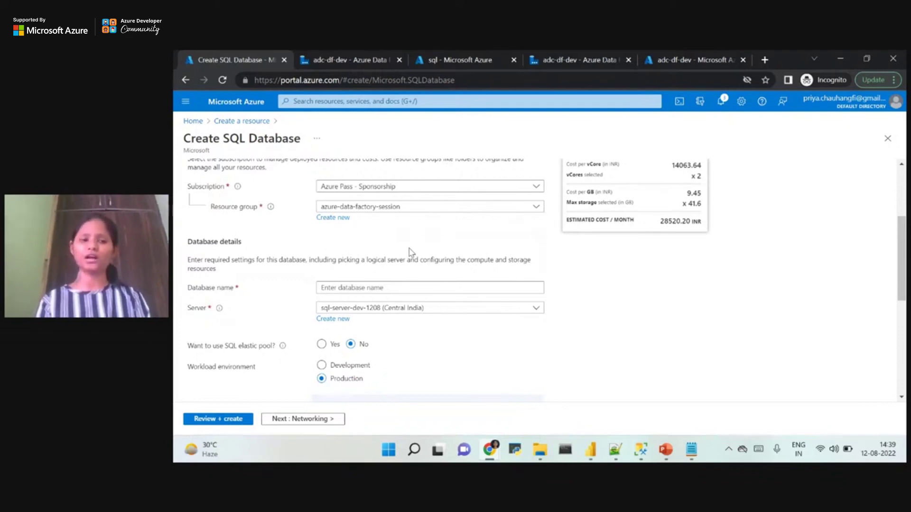
click(345, 288)
text(adcsqlserv)
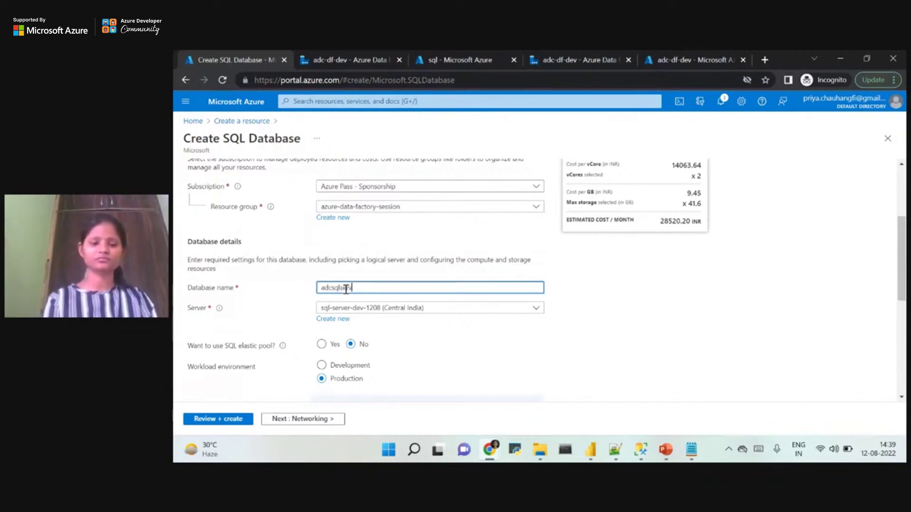
text(er1208)
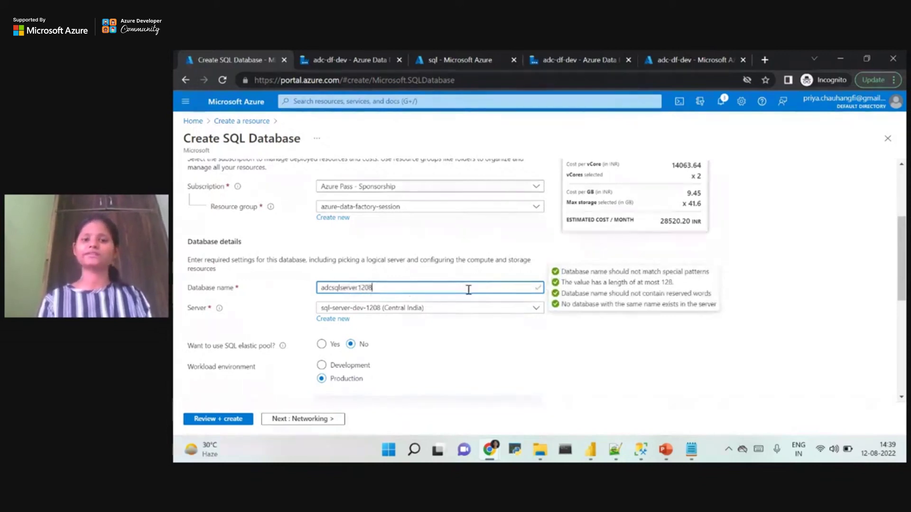
click(374, 313)
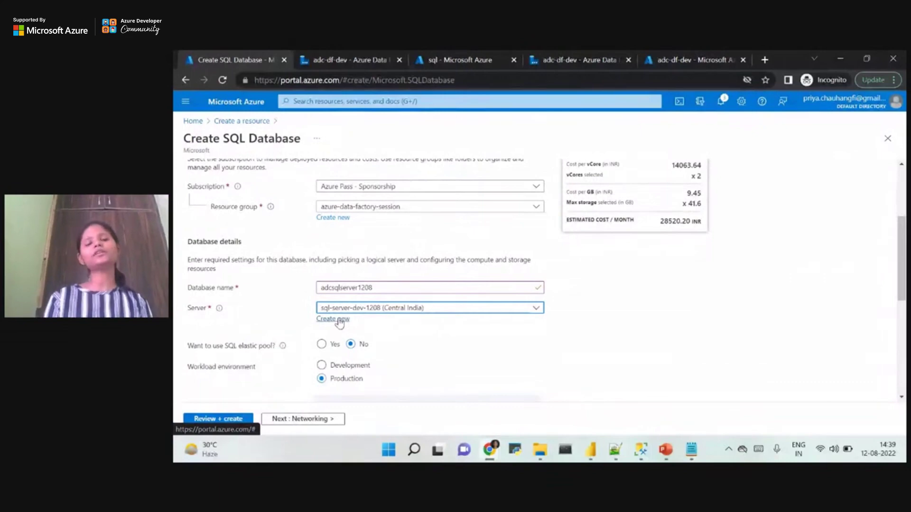
click(338, 319)
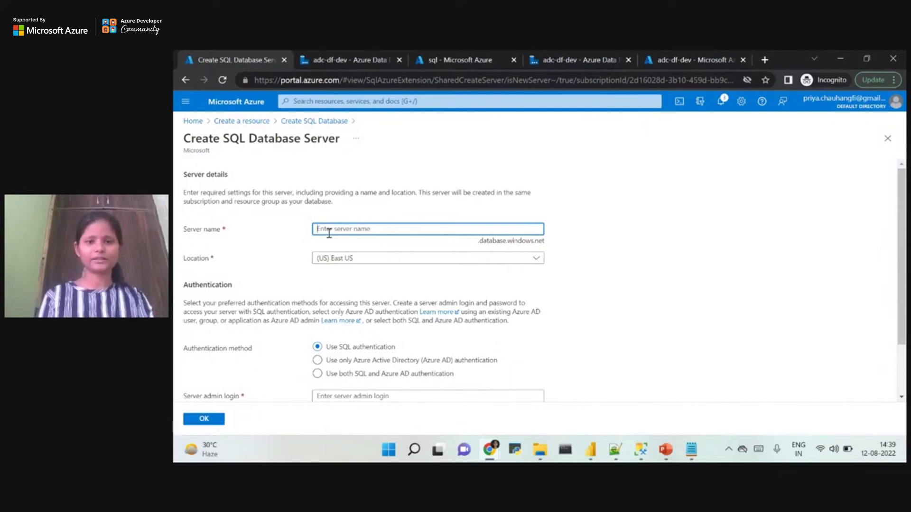
Name the server sql-server-adf-test and place it in (Asia Pacific) Central India.
text(sql-)
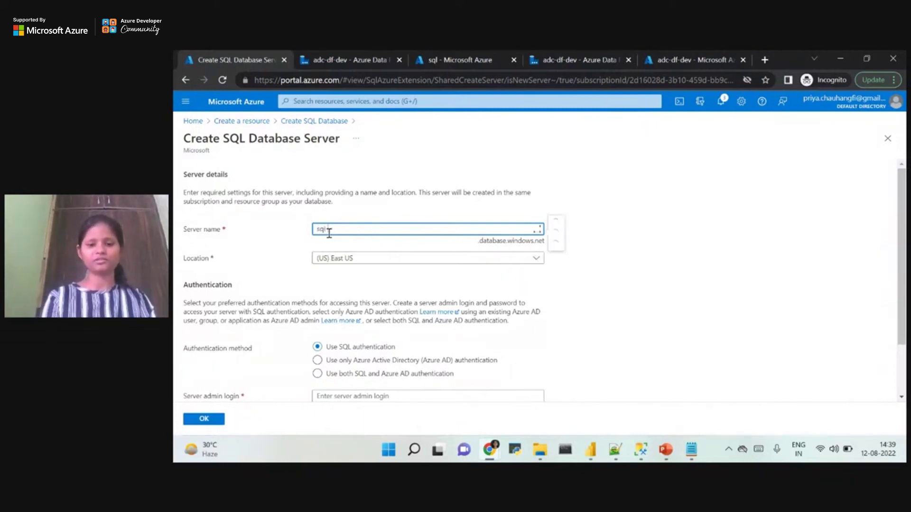
text(server-adf-test)
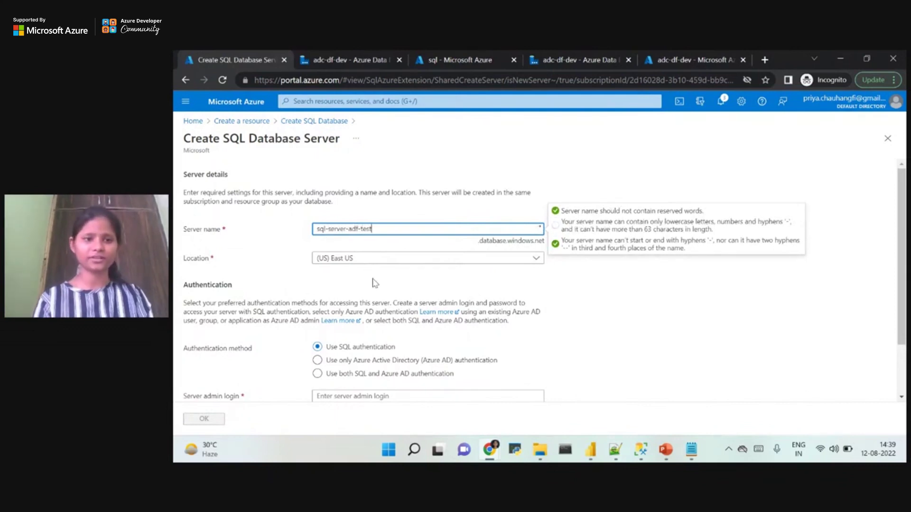
click(364, 262)
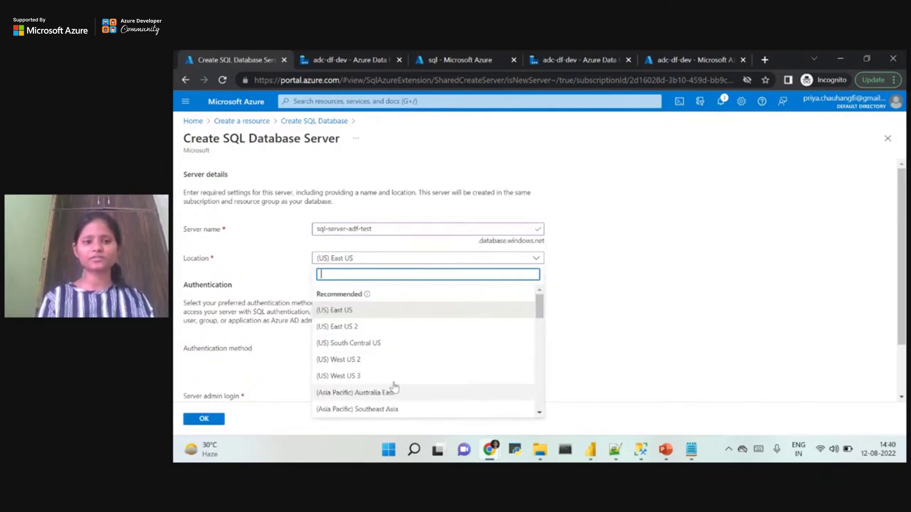
drag(539, 306, 539, 334)
click(406, 371)
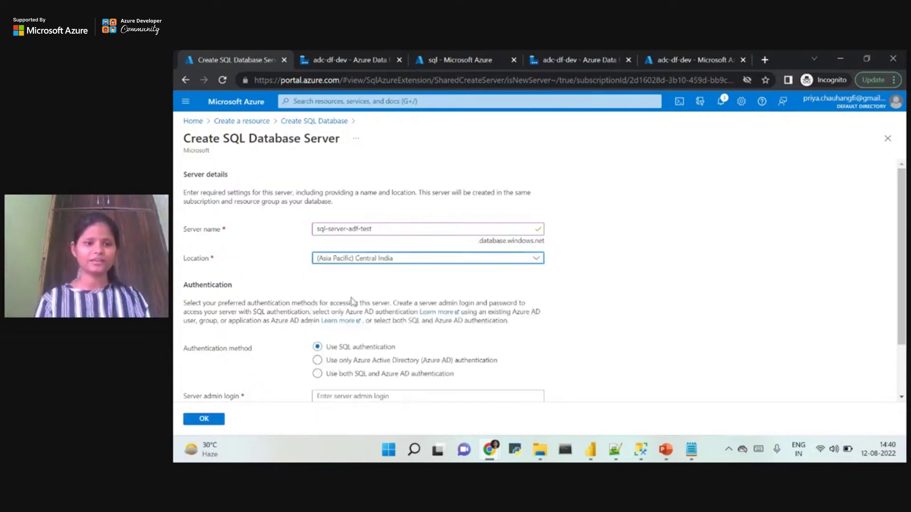
drag(899, 247, 897, 298)
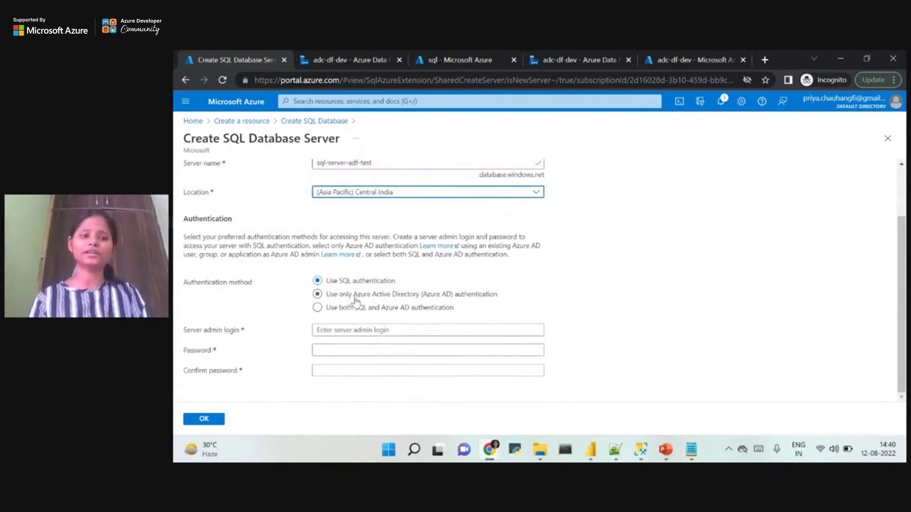
Enter the server admin login, password and matching confirmation, then submit the server.
click(341, 334)
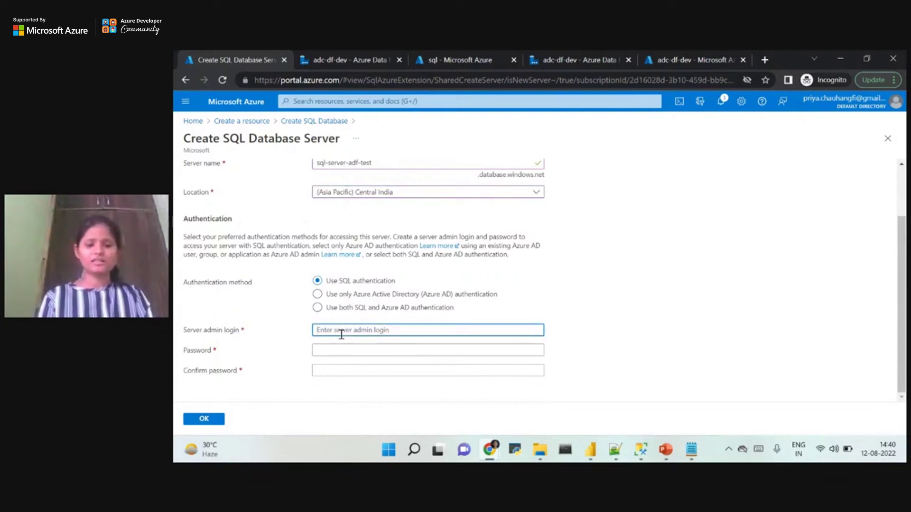
text(sqlusr)
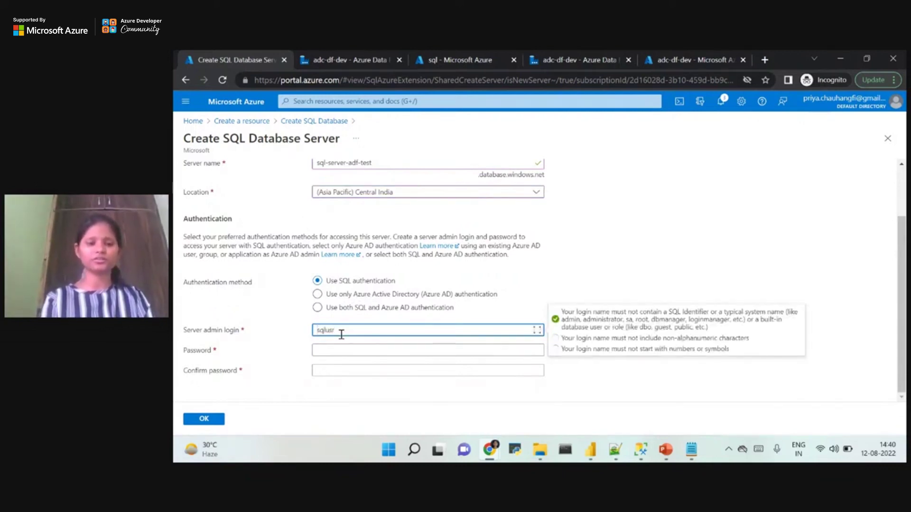
click(324, 351)
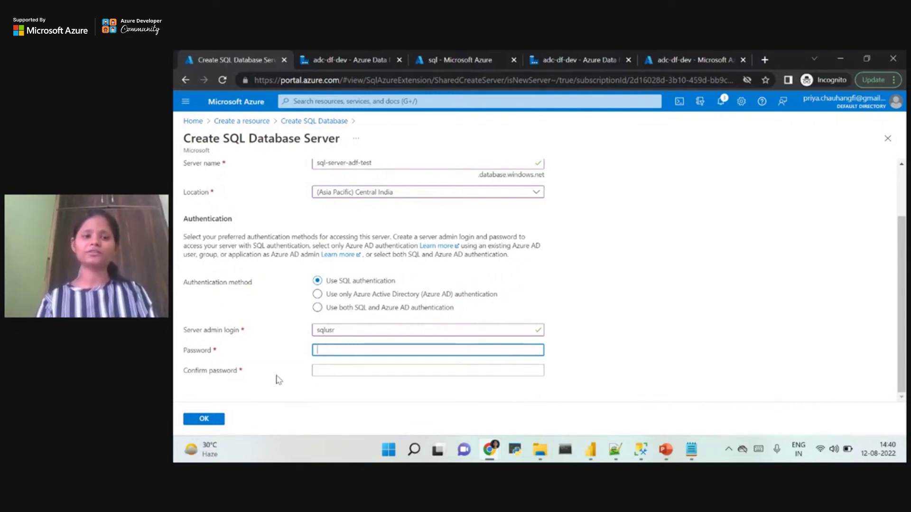
text(•••••••)
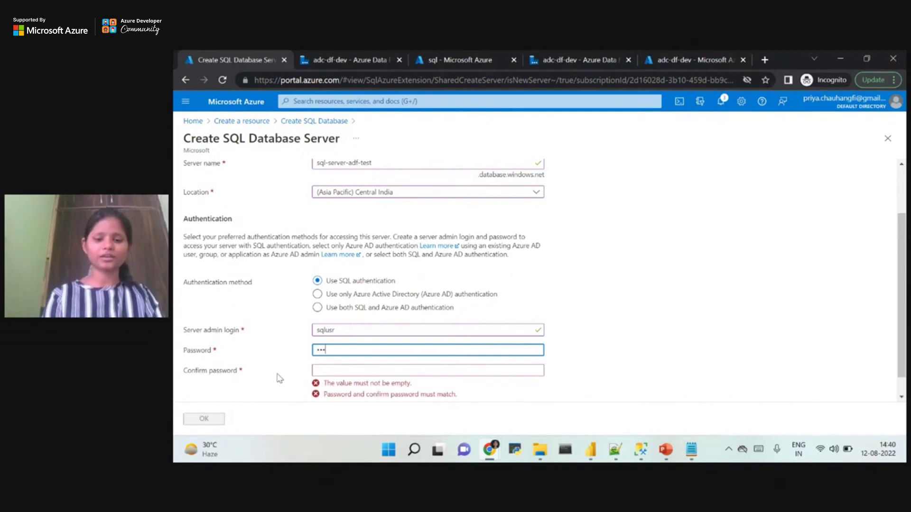
text(•)
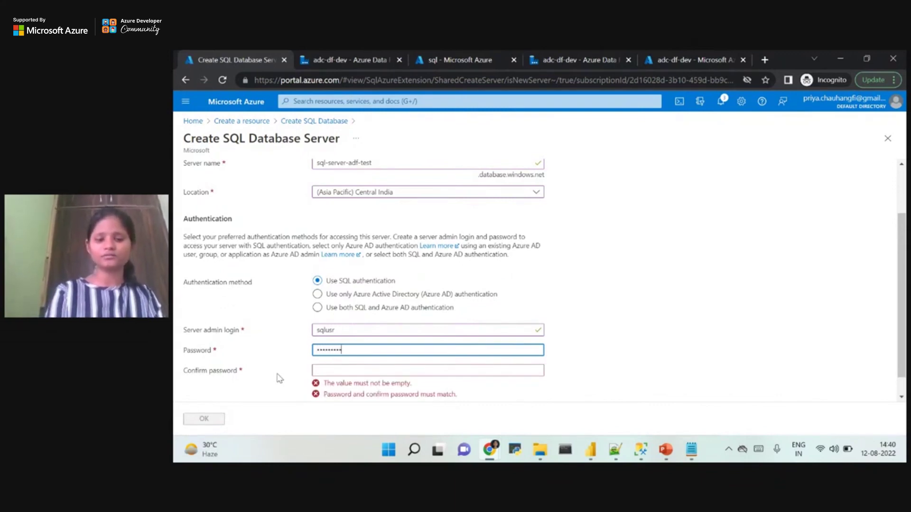
text(•)
click(326, 370)
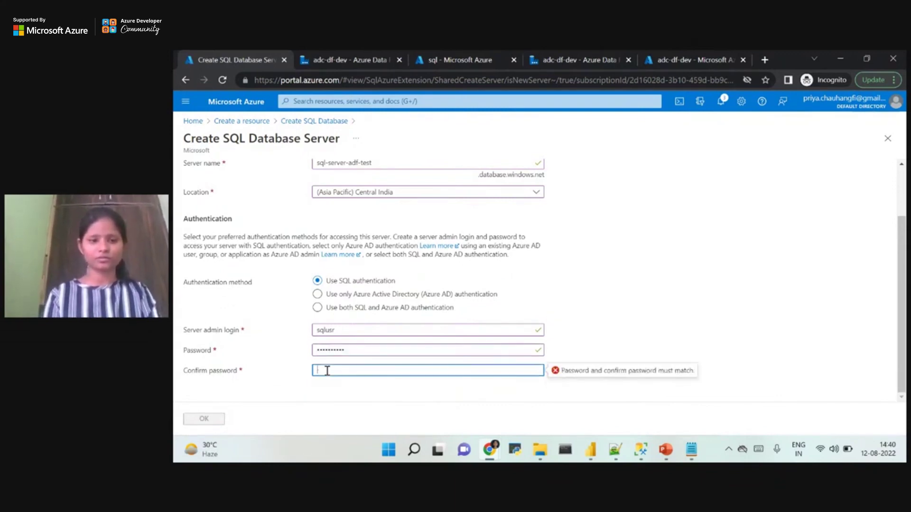
text(•••••••••)
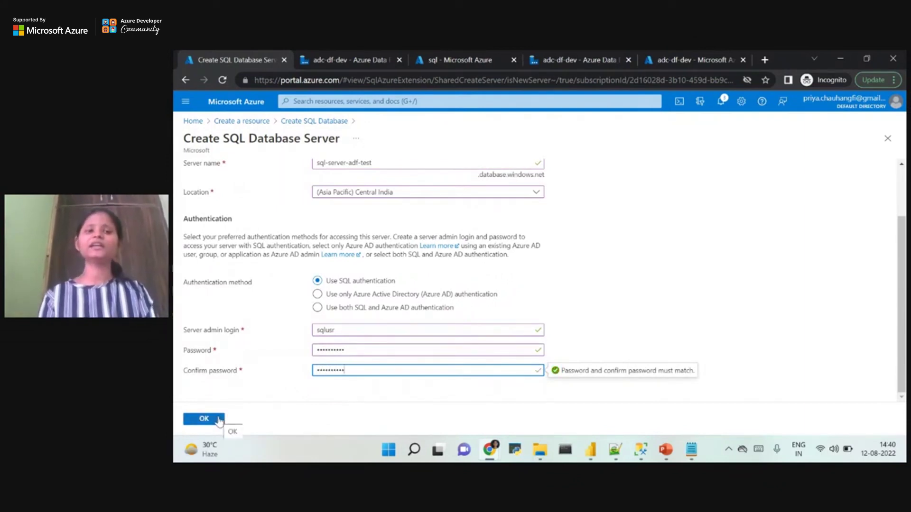
click(218, 420)
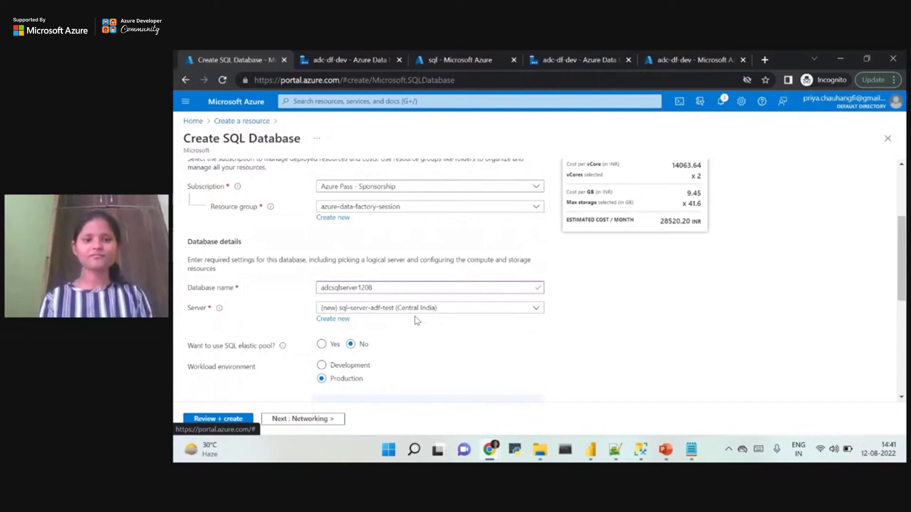
Use existing server sql-server-dev-1208 (Central India) with a Development workload environment.
click(400, 310)
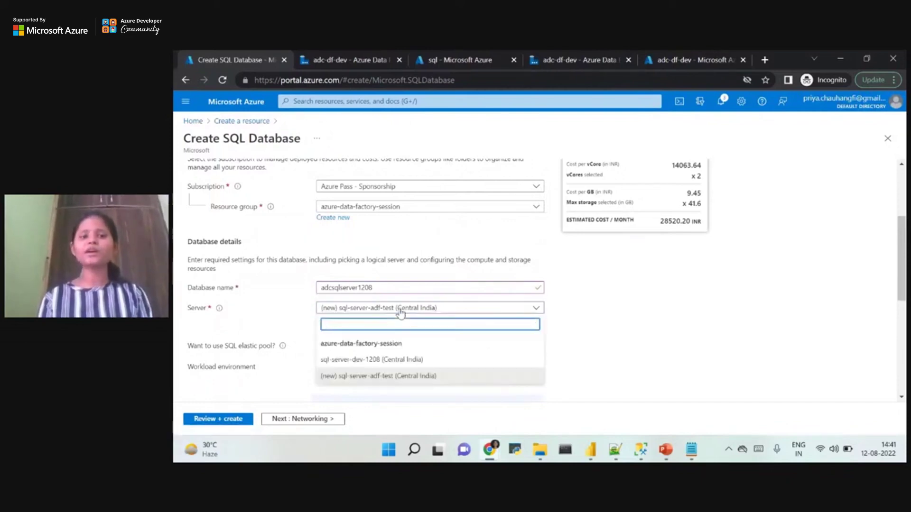
click(385, 363)
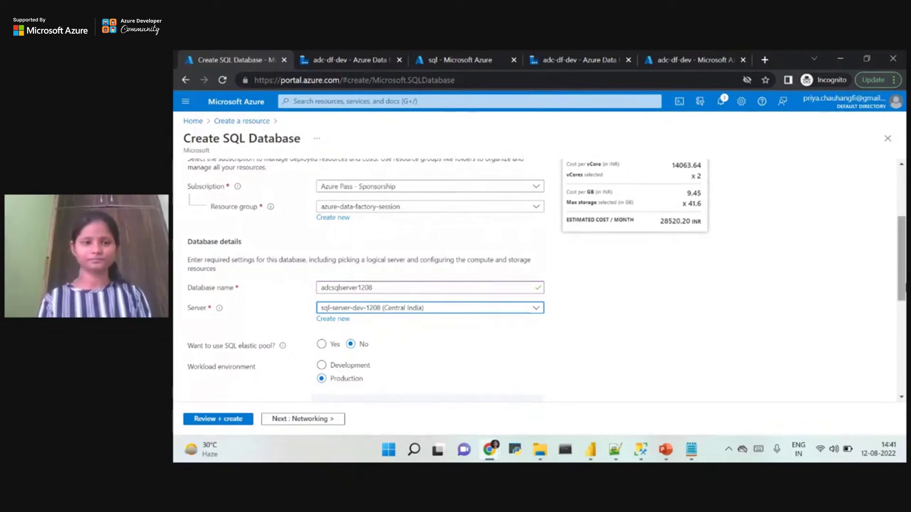
scroll(407, 301, down, 2)
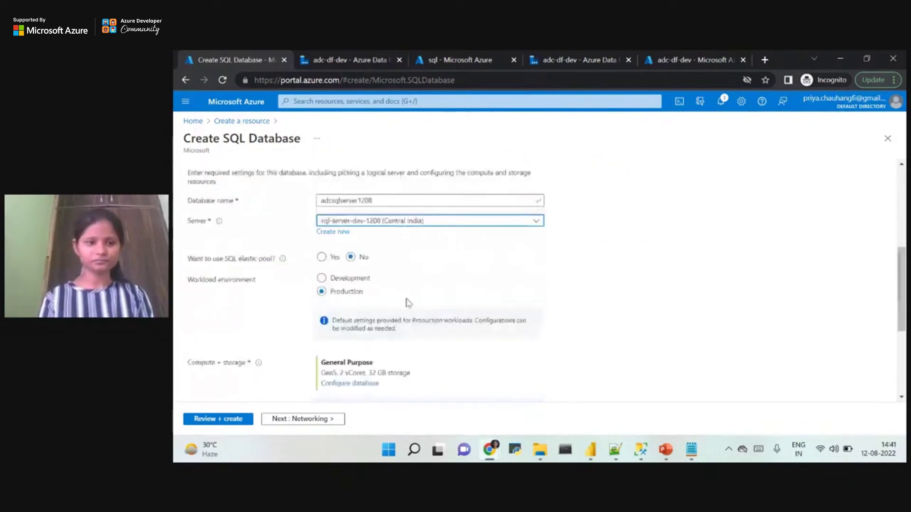
click(322, 279)
scroll(904, 317, down, 2)
scroll(904, 317, down, 1)
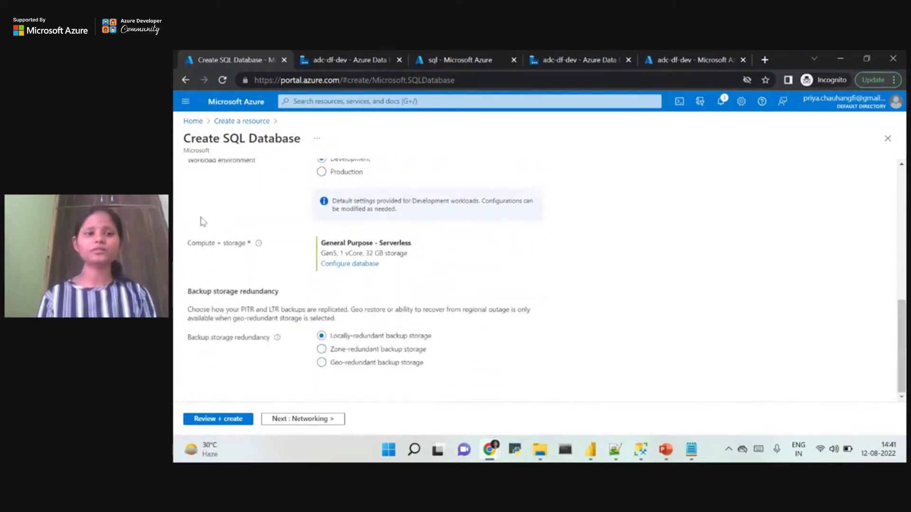
drag(187, 243, 425, 265)
click(424, 264)
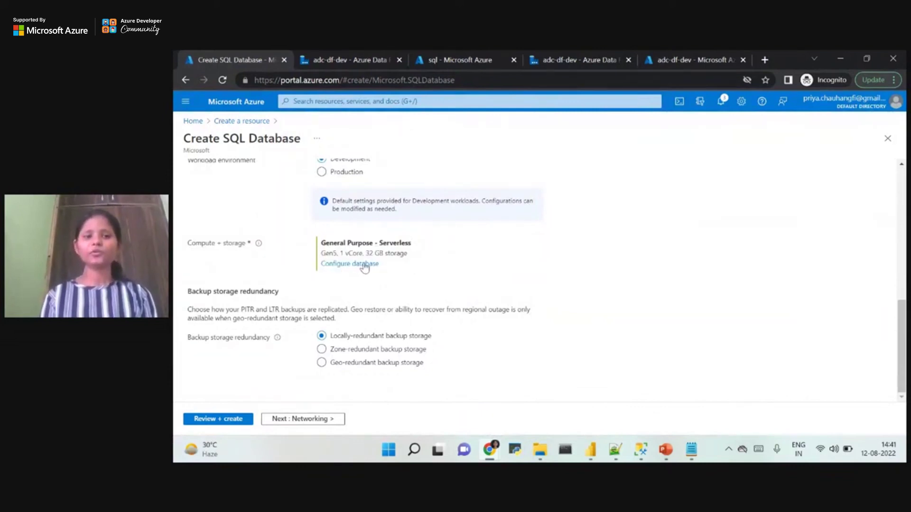
scroll(373, 273, up, 3)
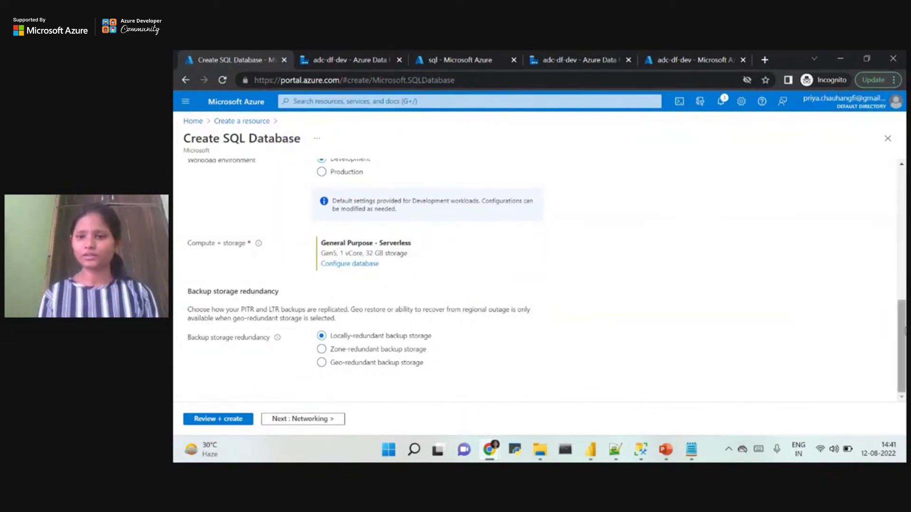
scroll(580, 255, up, 3)
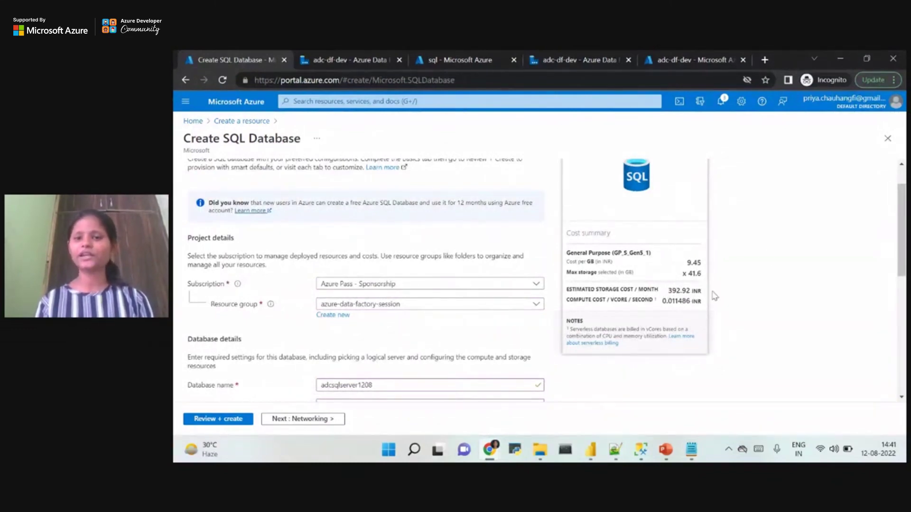
drag(898, 256, 882, 385)
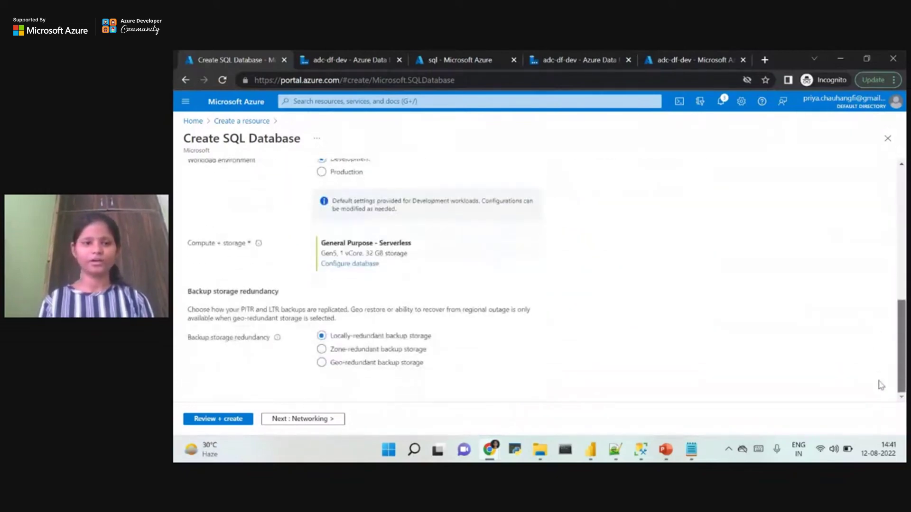
Switch the database compute to the Basic tier (5 DTUs) with a 0.5 GB data max size.
click(355, 264)
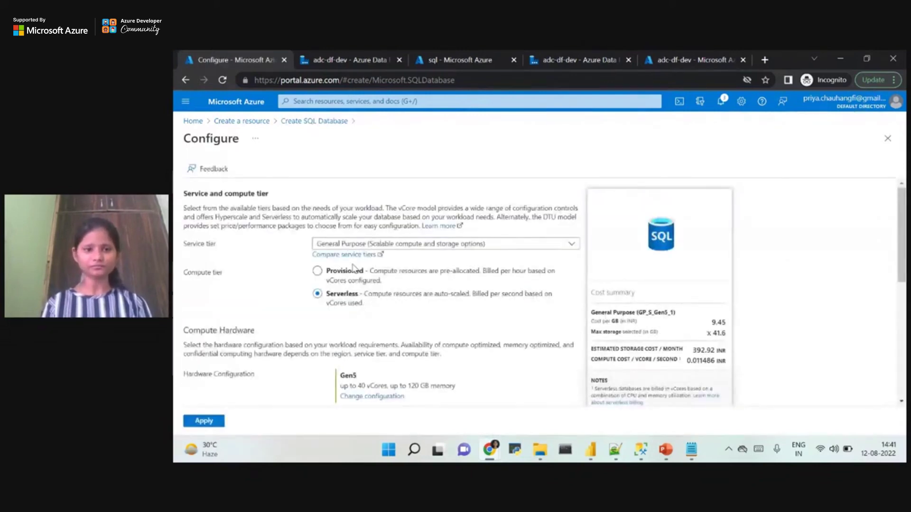
click(402, 246)
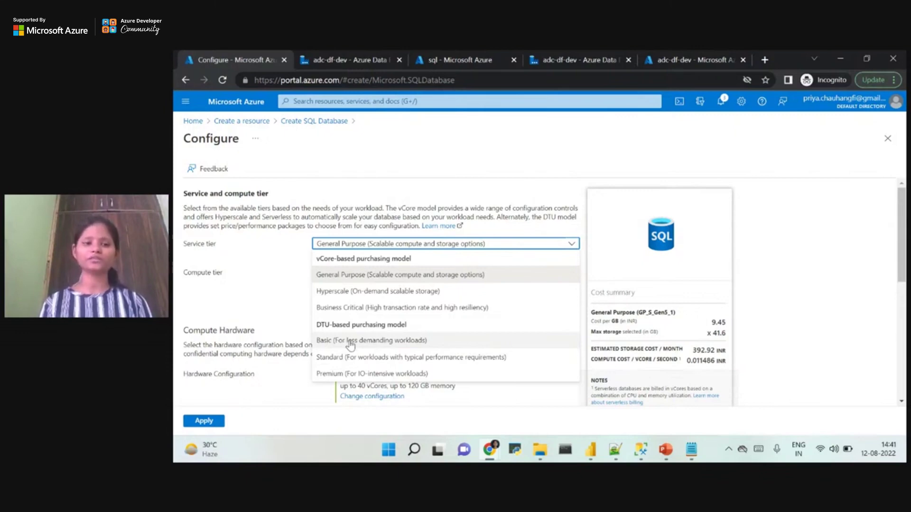
click(351, 341)
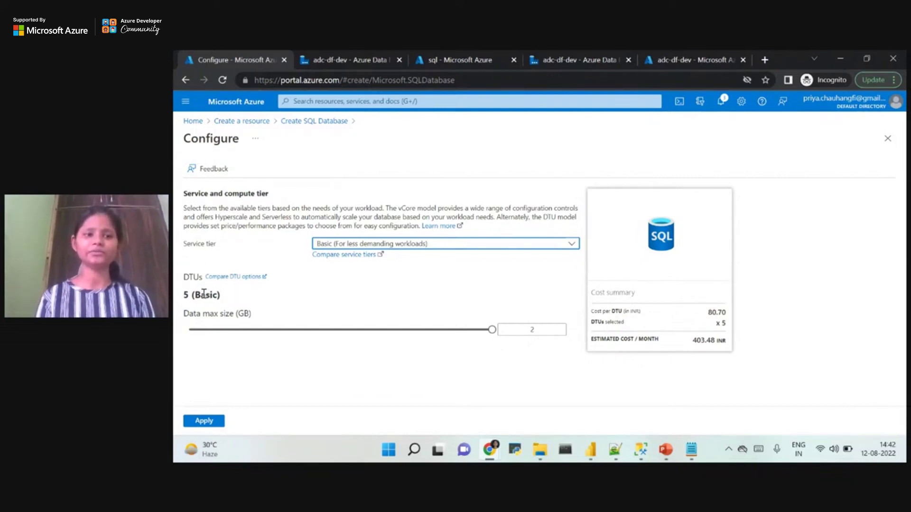
drag(200, 276, 184, 275)
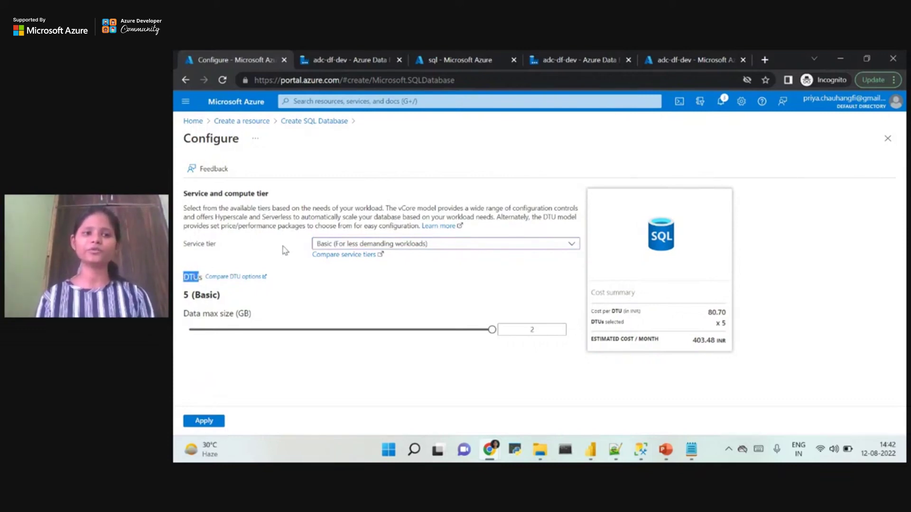
click(327, 243)
click(355, 201)
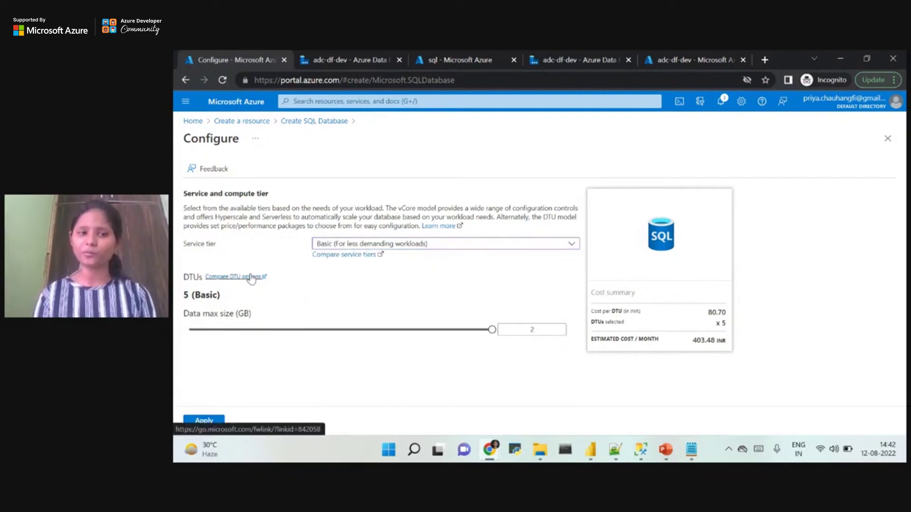
click(541, 329)
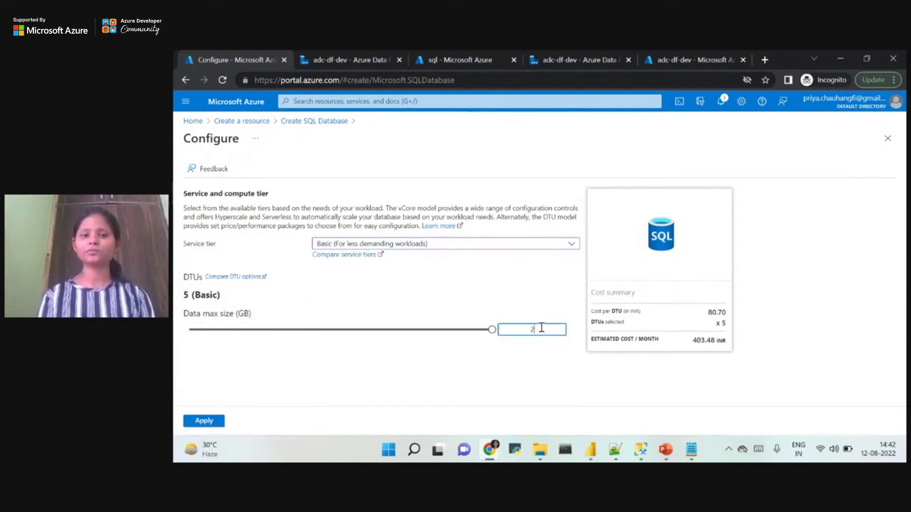
text(0.5)
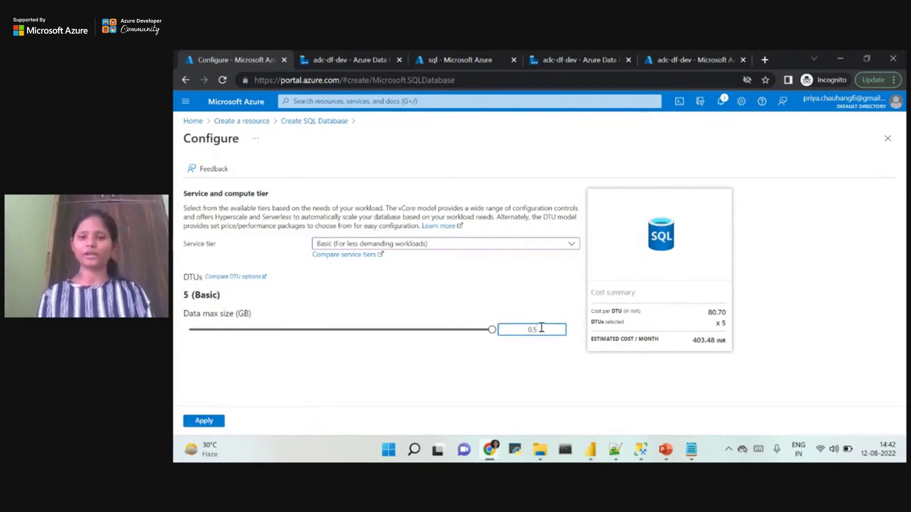
click(199, 422)
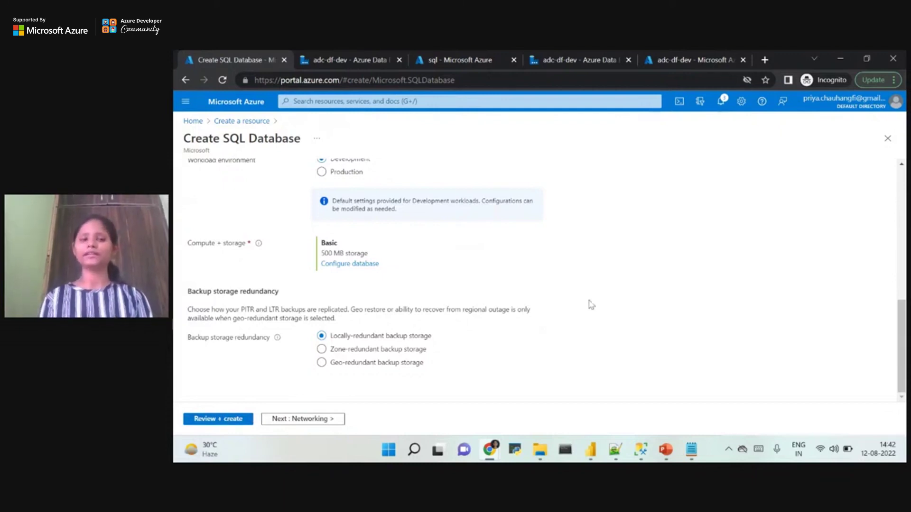
scroll(900, 341, up, 3)
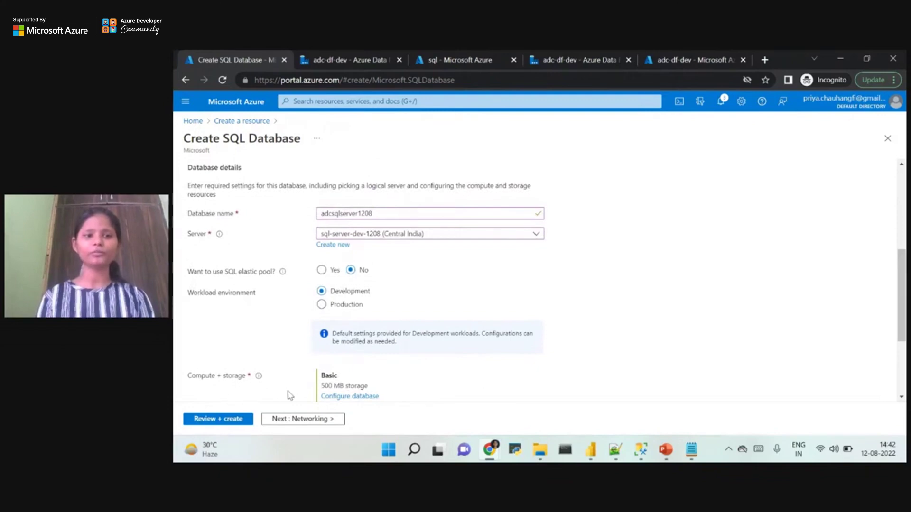
scroll(901, 361, down, 3)
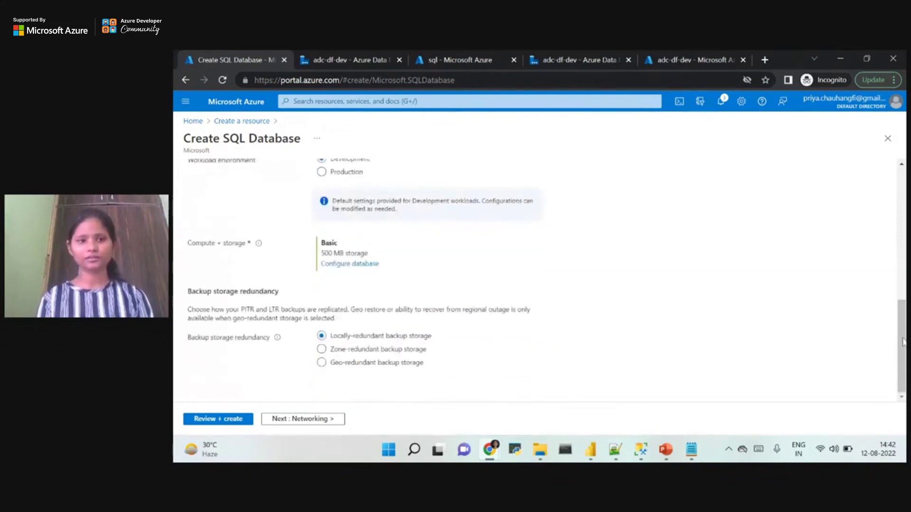
scroll(902, 357, up, 5)
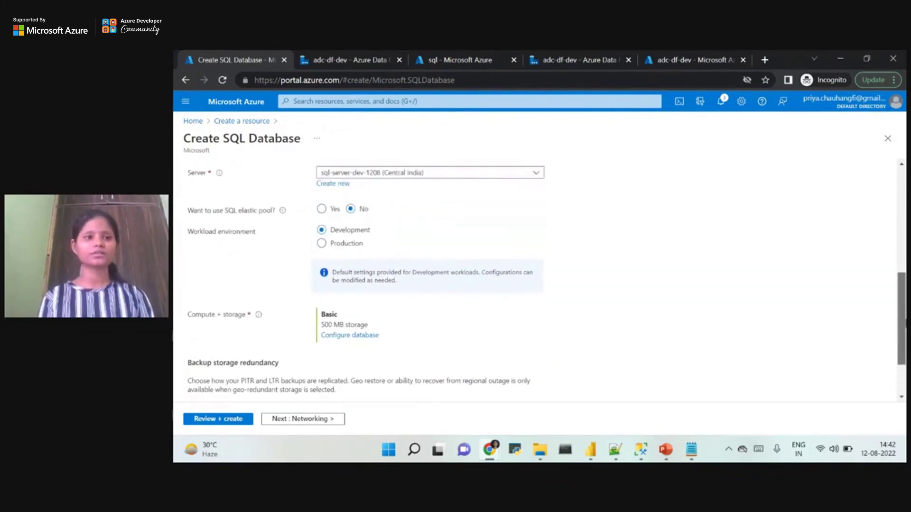
scroll(901, 213, up, 1)
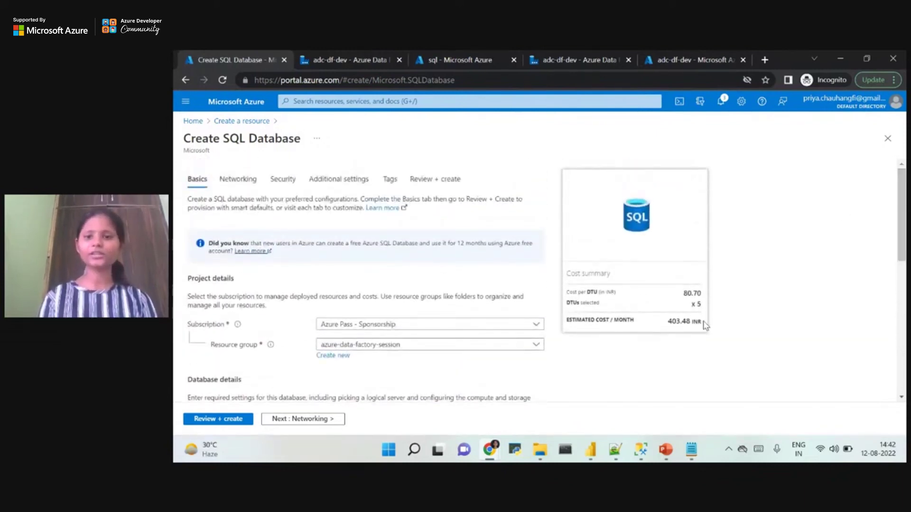
drag(704, 325, 590, 283)
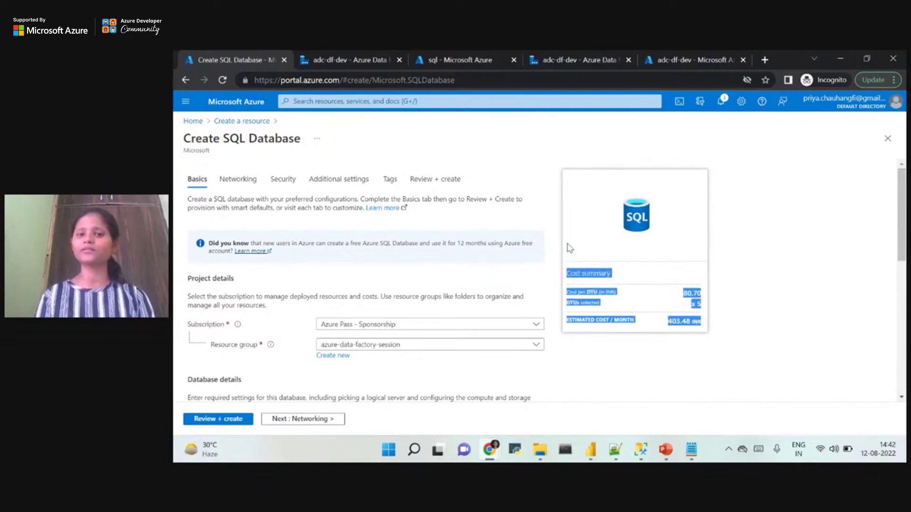
click(663, 343)
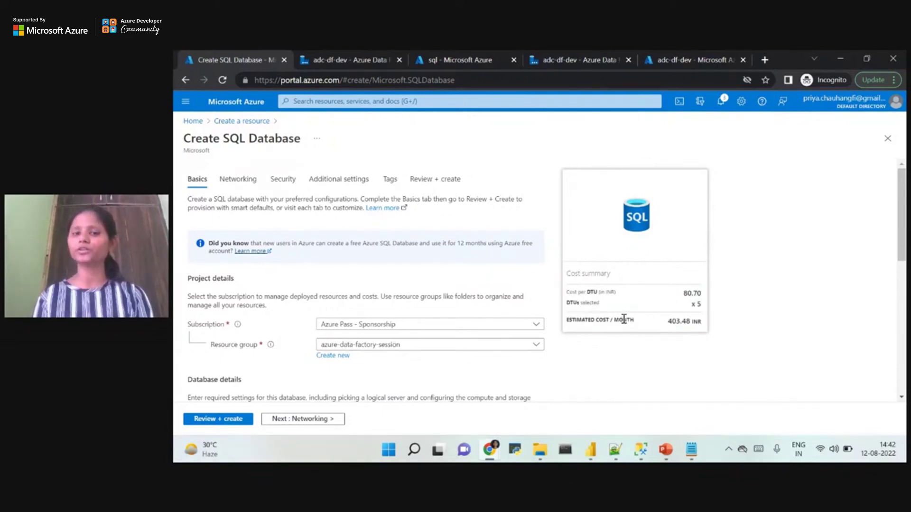
drag(667, 321, 718, 328)
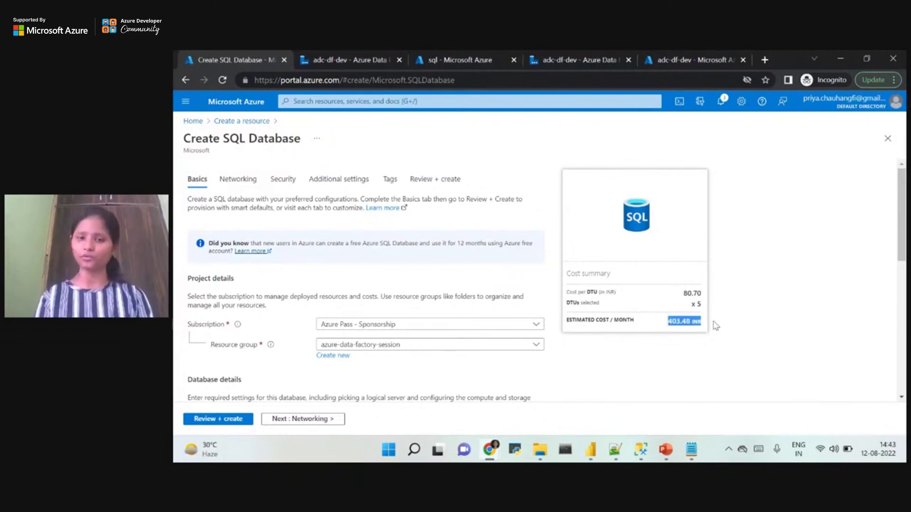
click(716, 326)
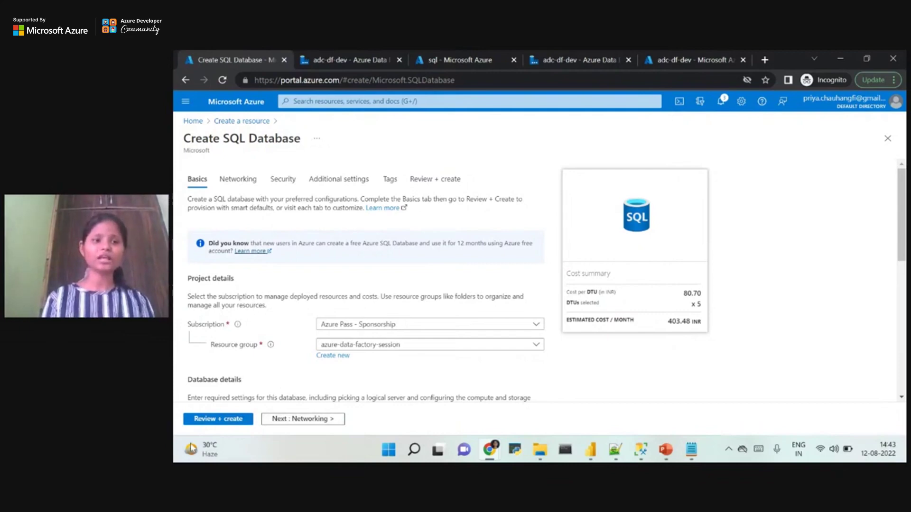
Discard the unsaved database form and open sql-server-dev-1208 from Recent resources on the home page.
click(193, 122)
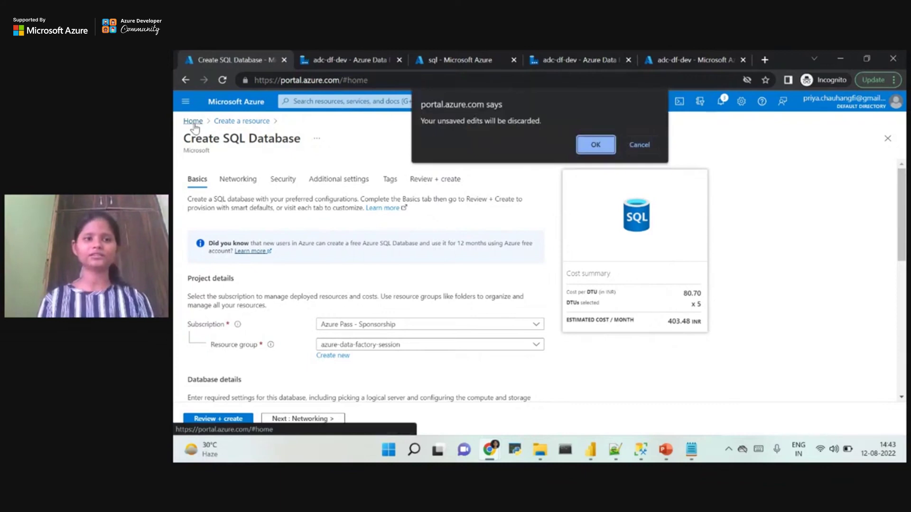
click(595, 145)
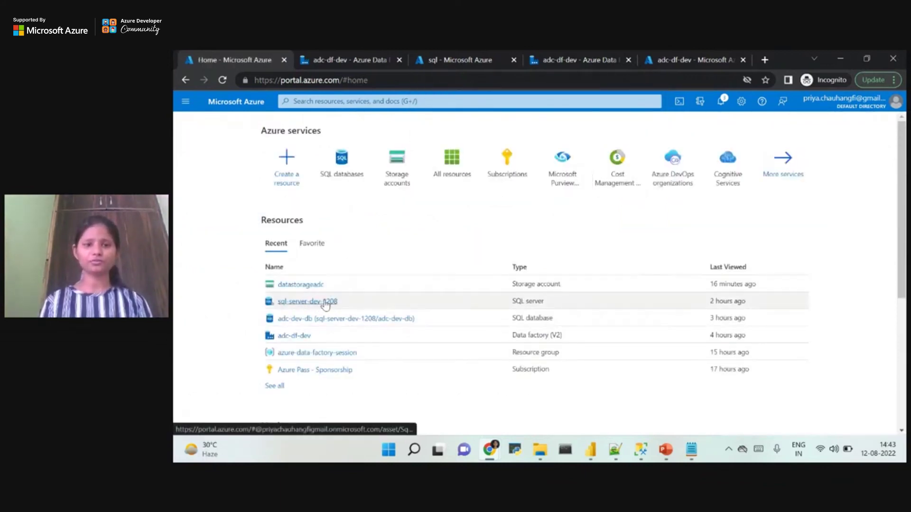
mouse_move(326, 305)
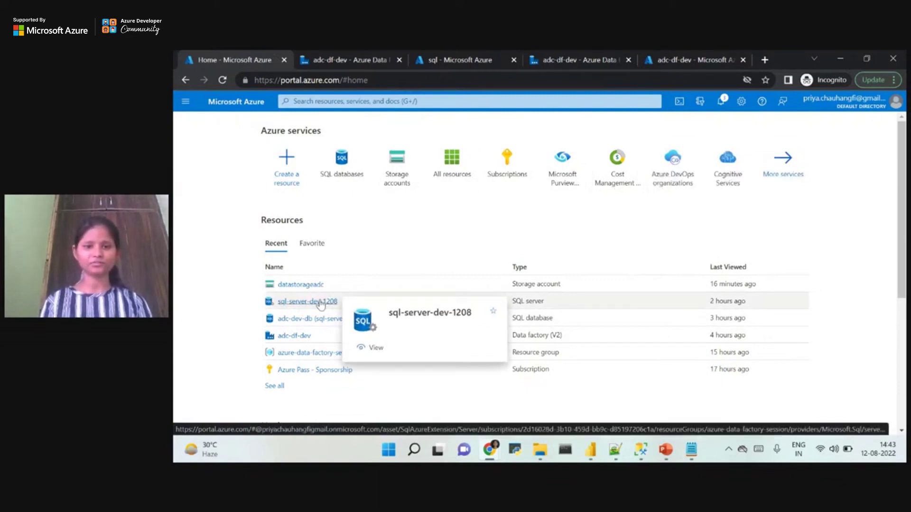
mouse_move(307, 326)
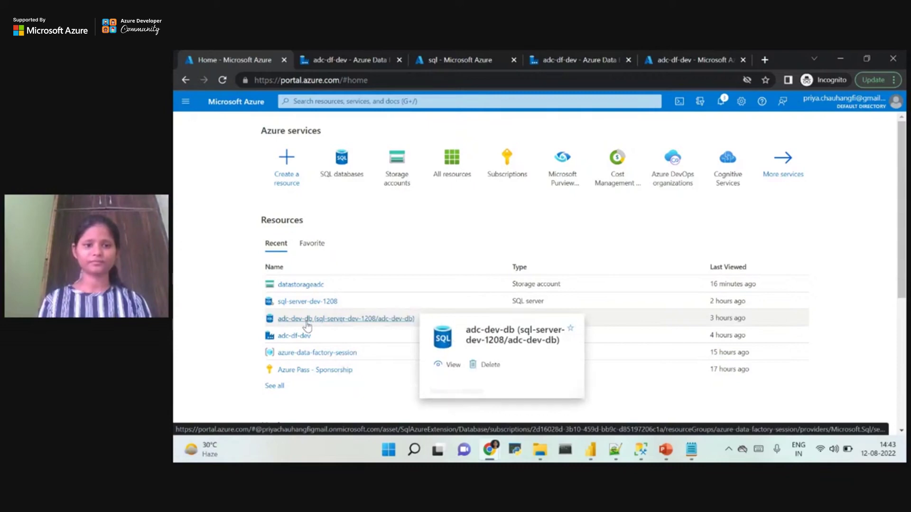
click(300, 304)
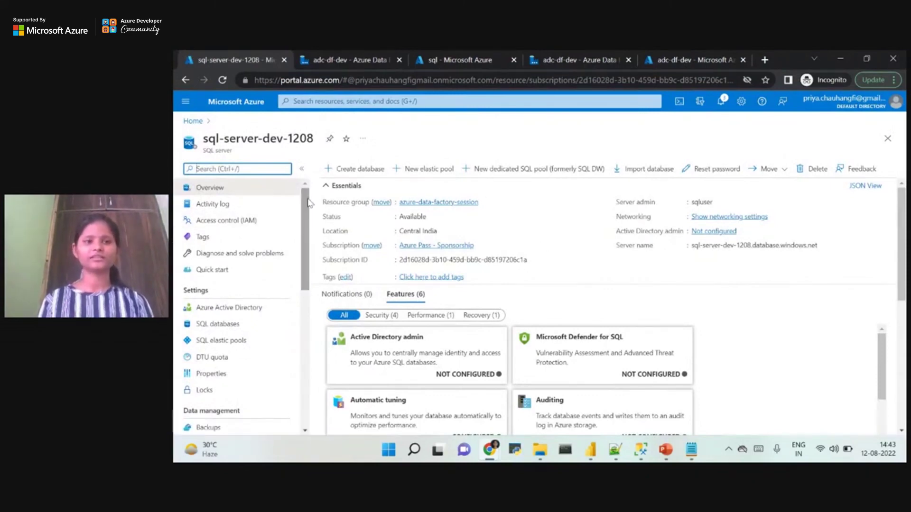
click(441, 232)
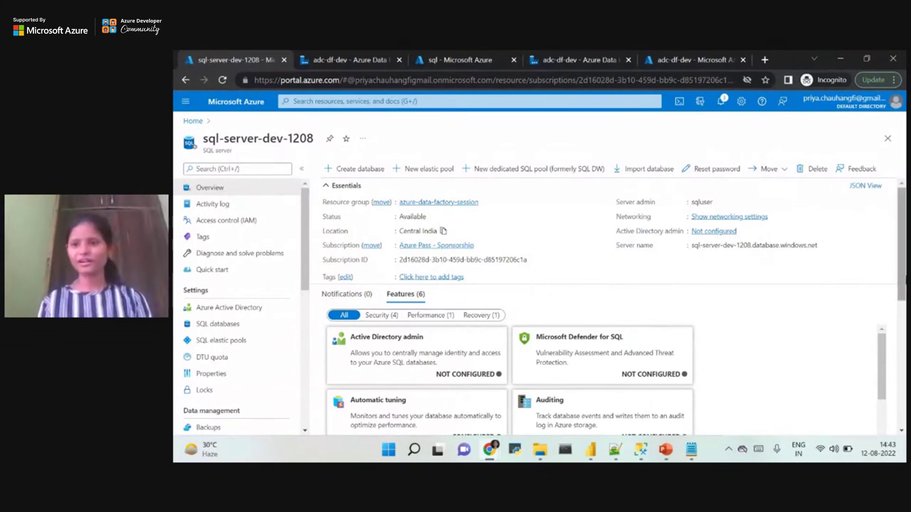
scroll(777, 338, down, 2)
scroll(902, 217, up, 4)
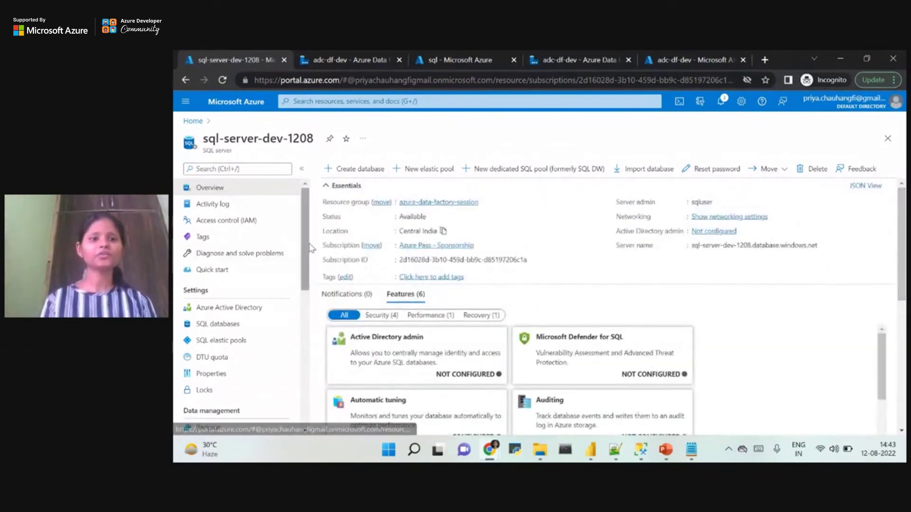
scroll(308, 274, down, 1)
drag(308, 275, 318, 221)
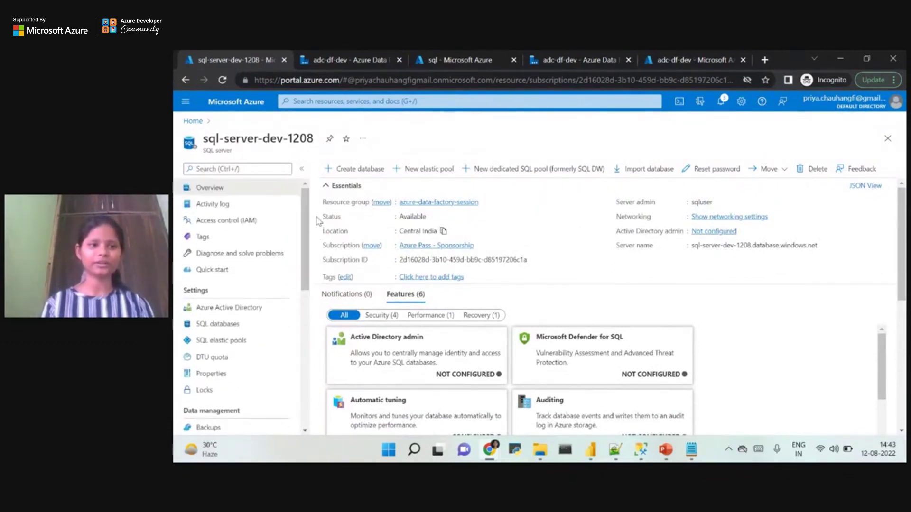
Scroll up through the Sales_Fact_View script in Management Studio, then search Windows for log.csv.
mouse_move(603, 454)
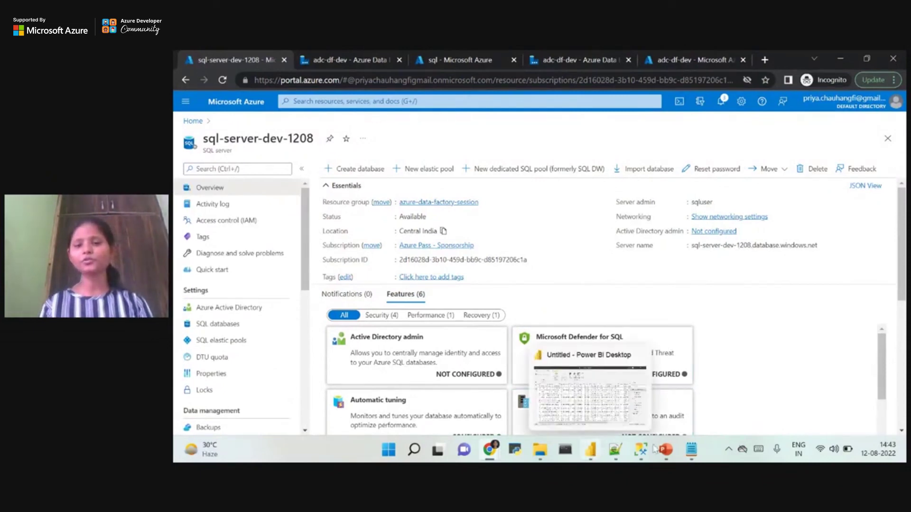
click(641, 454)
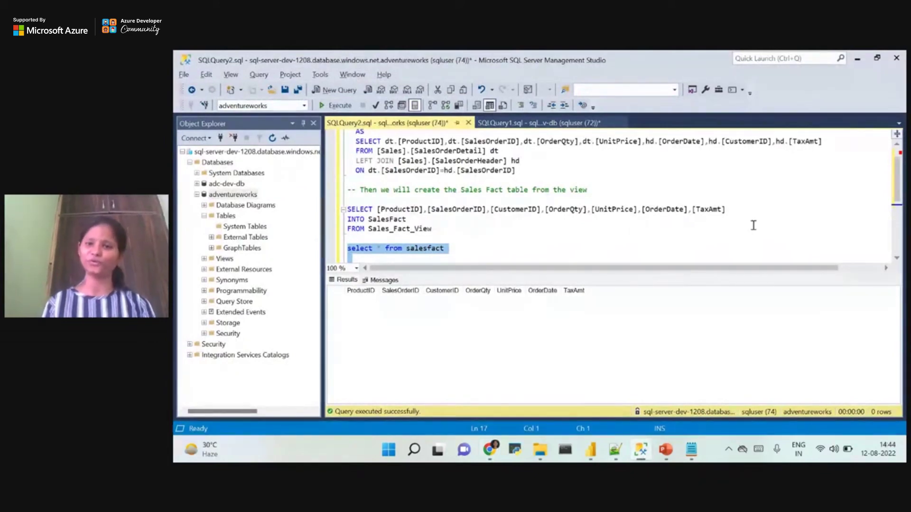
scroll(705, 198, up, 1)
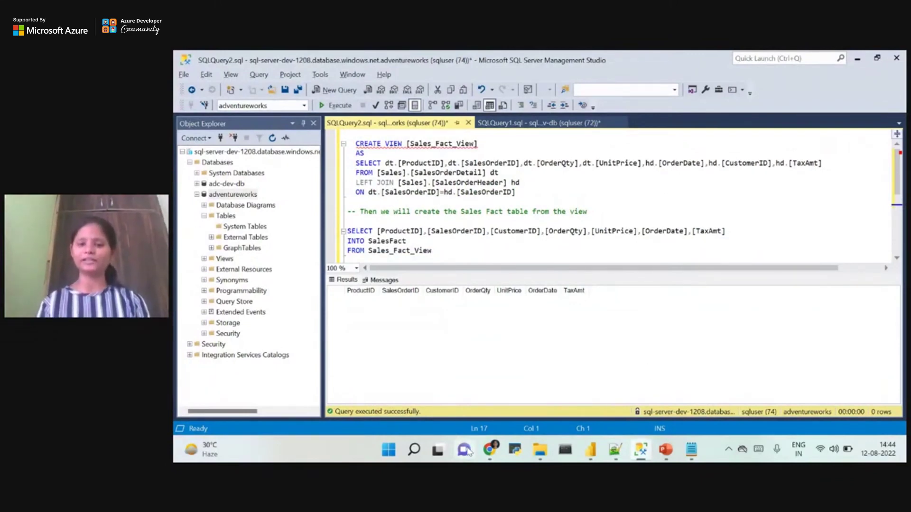
click(417, 454)
text(log.csv)
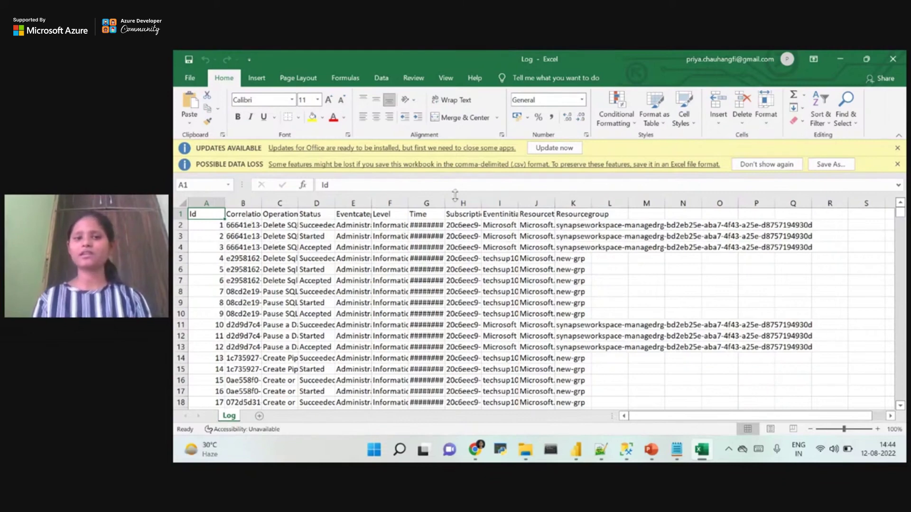
Widen column I so the Eventinitiatedby values show, then return to the 'delete from SalesFact' query.
drag(518, 204, 584, 204)
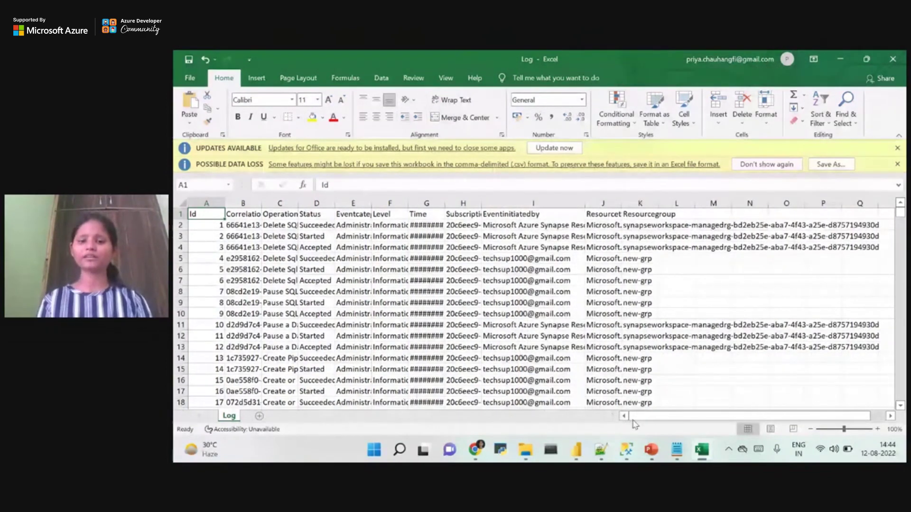
mouse_move(567, 451)
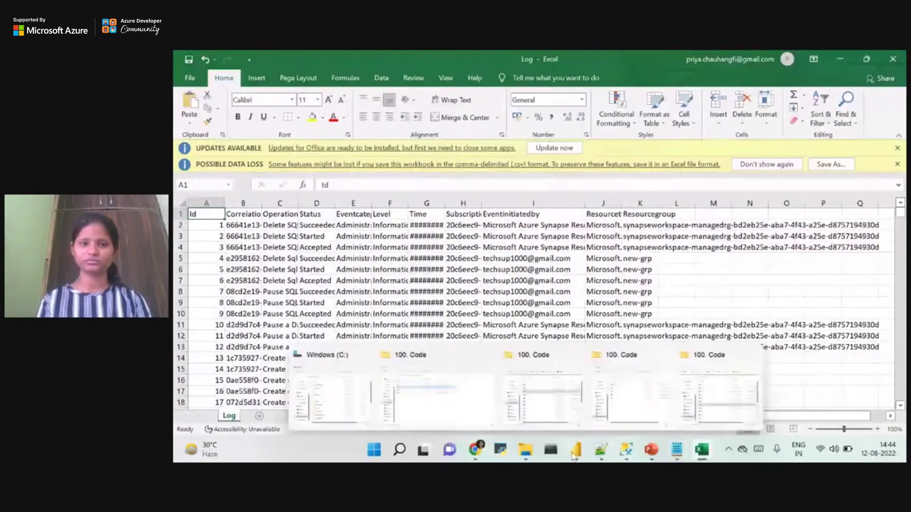
click(635, 457)
scroll(367, 172, down, 5)
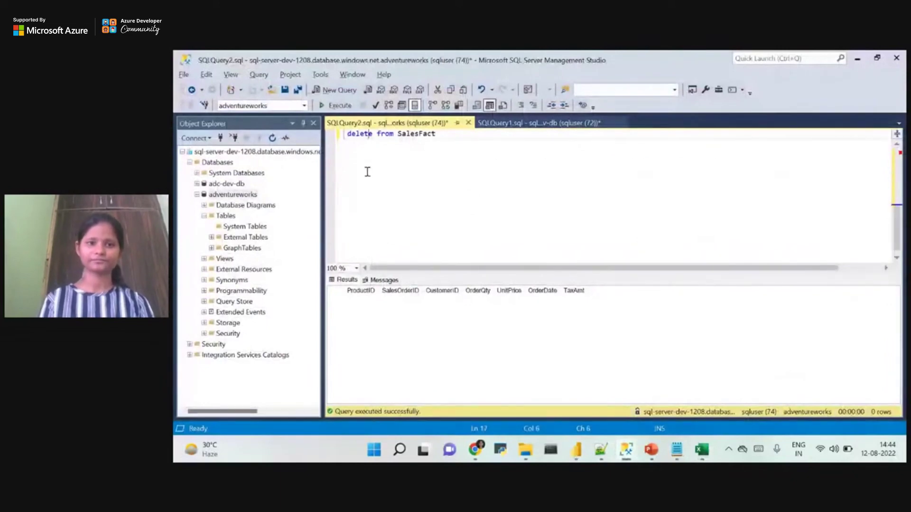
Add a blank line after 'delete from SalesFact' and select the CREATE TABLE [logdata] block in 07.sql.
click(451, 135)
key(Return)
key(Return)
key(Return)
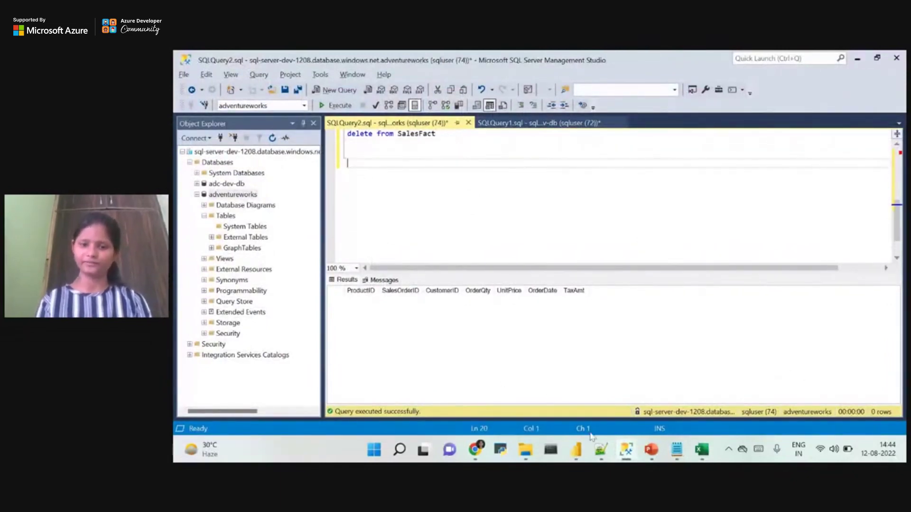
click(600, 450)
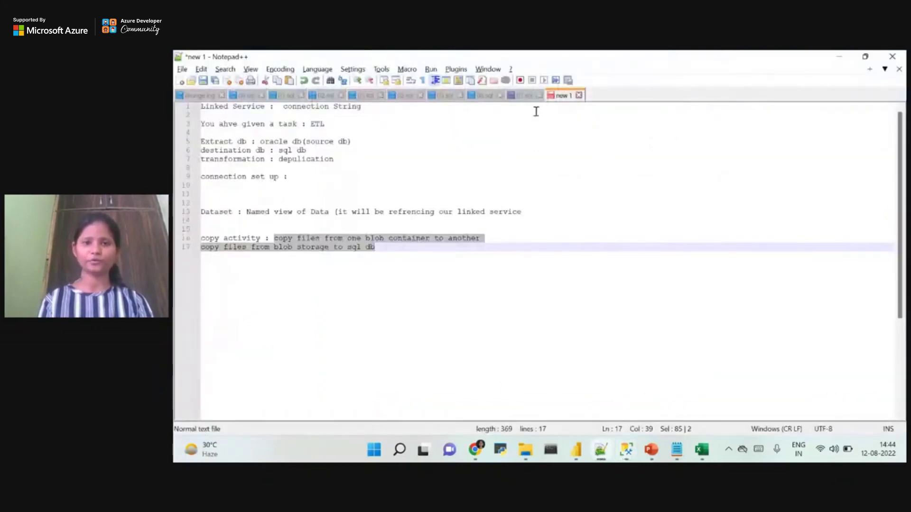
click(524, 97)
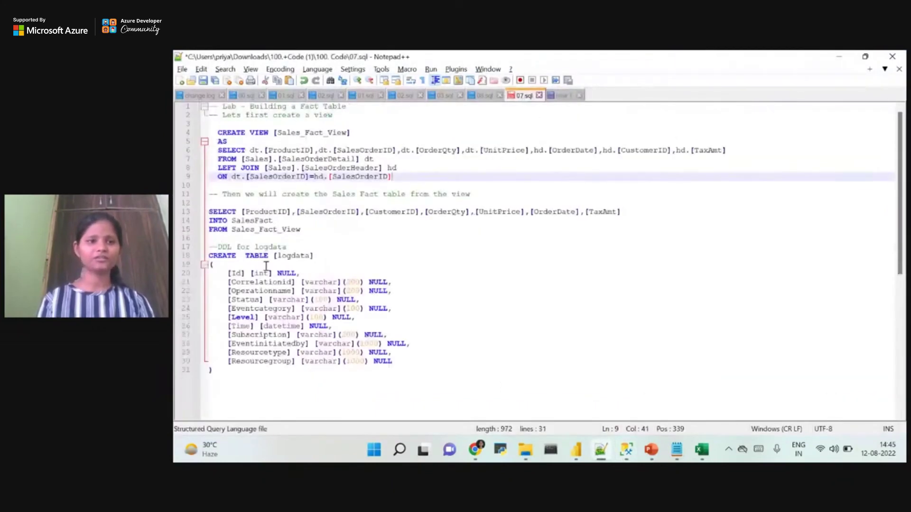
drag(211, 255, 253, 384)
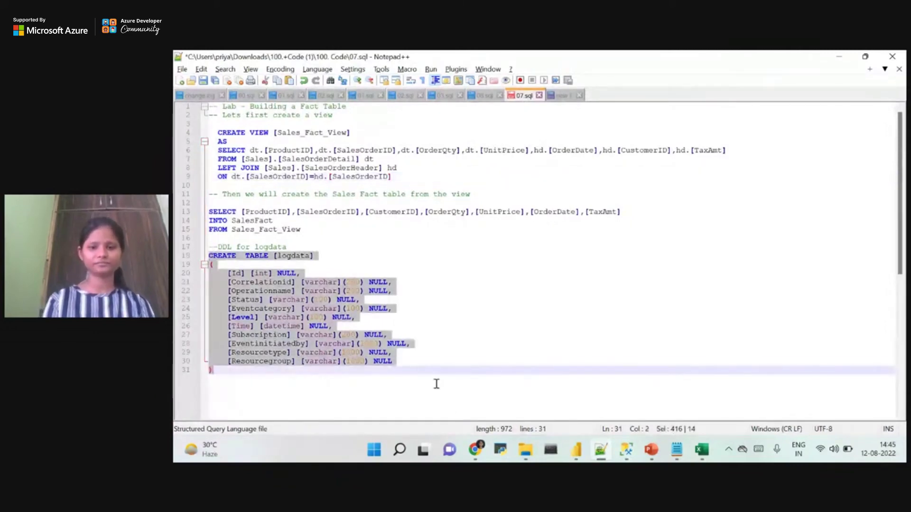
Paste the CREATE TABLE [logdata] block into the query below the delete statement.
click(602, 451)
click(464, 223)
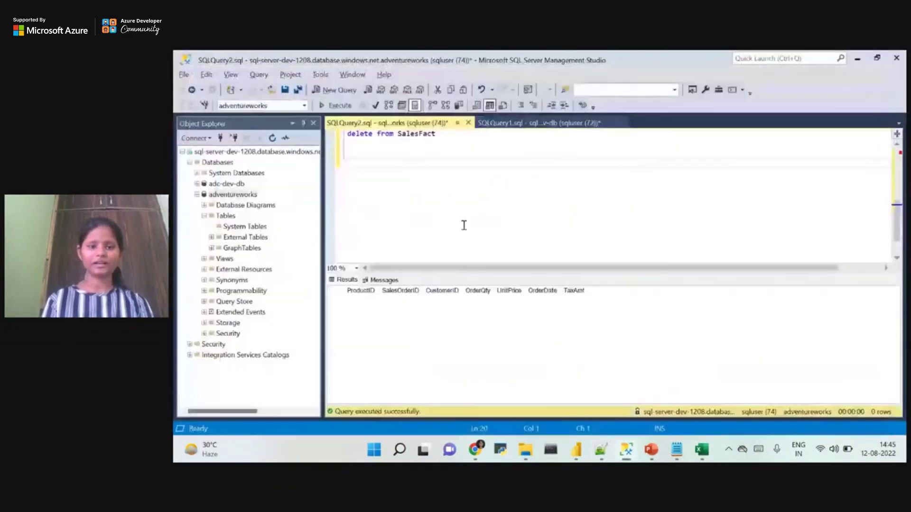
key(ctrl+v)
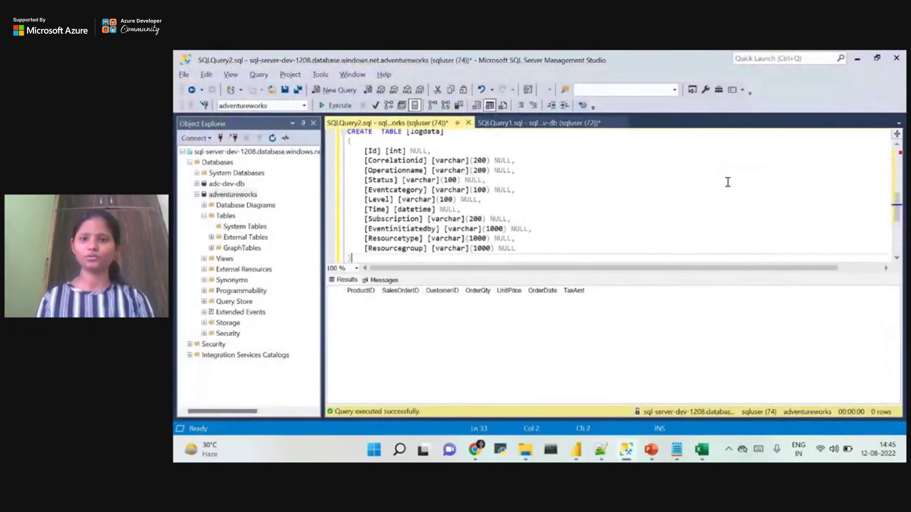
scroll(517, 144, up, 3)
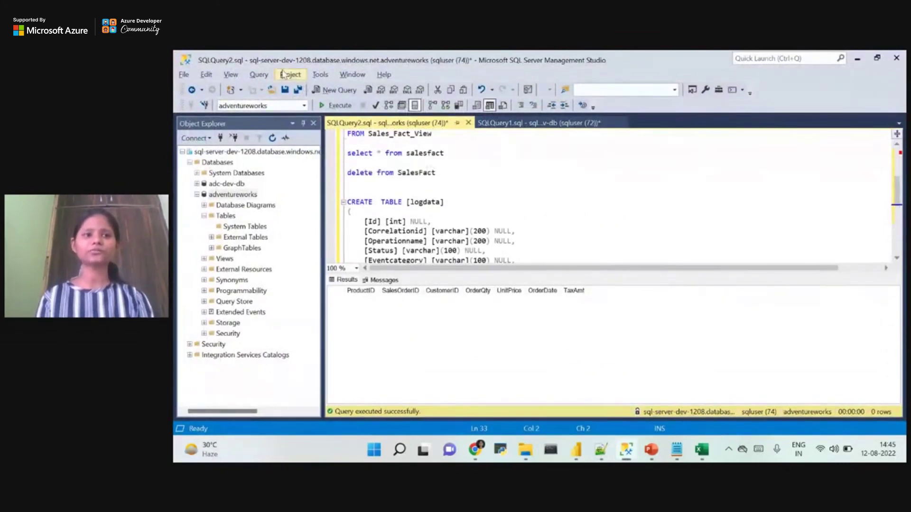
click(196, 138)
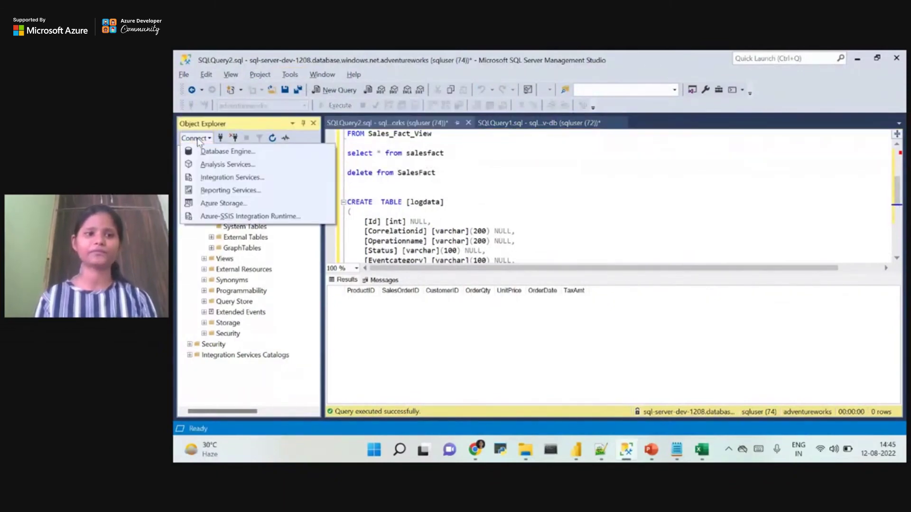
click(221, 153)
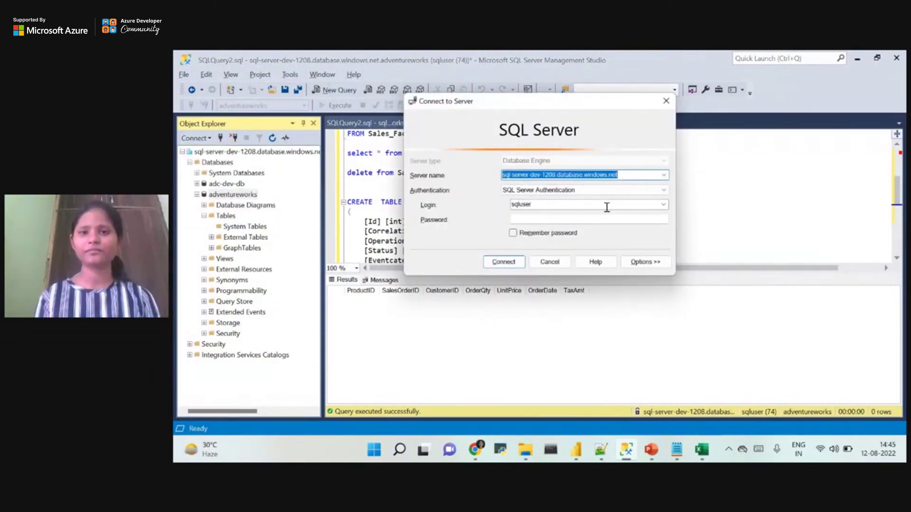
click(644, 175)
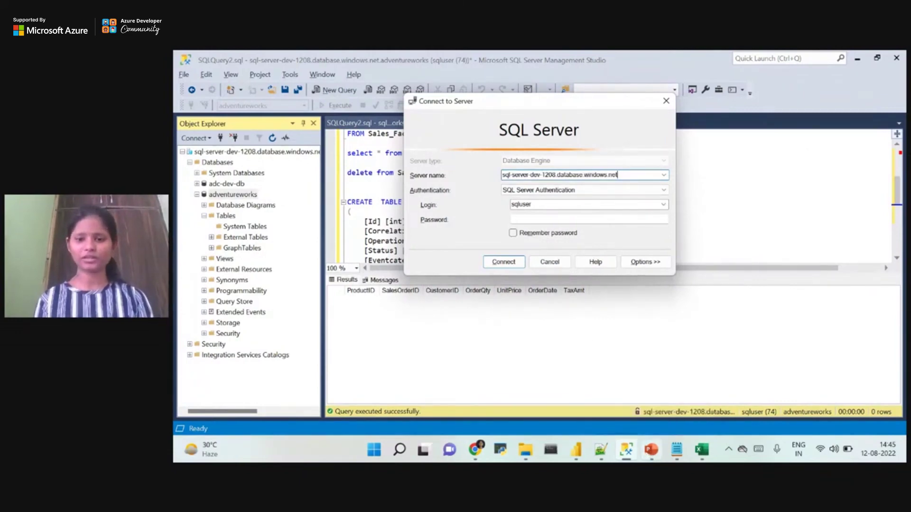
click(475, 449)
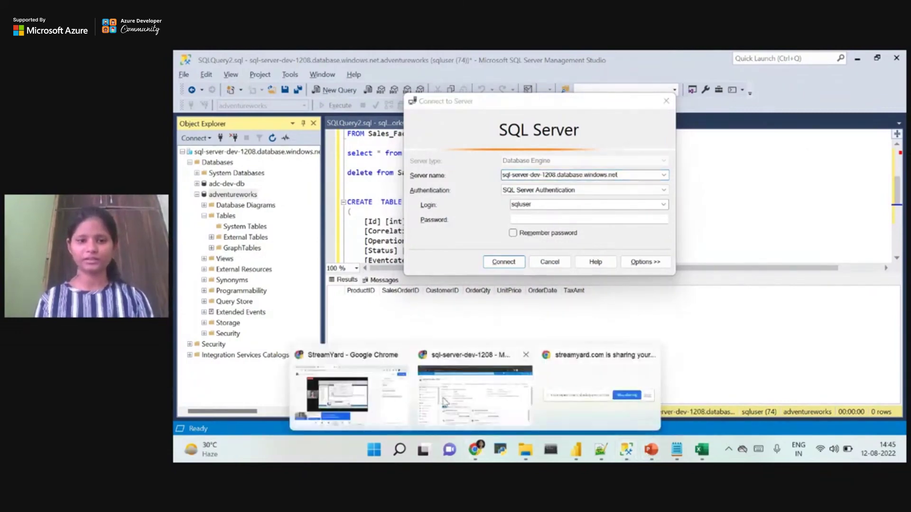
click(445, 402)
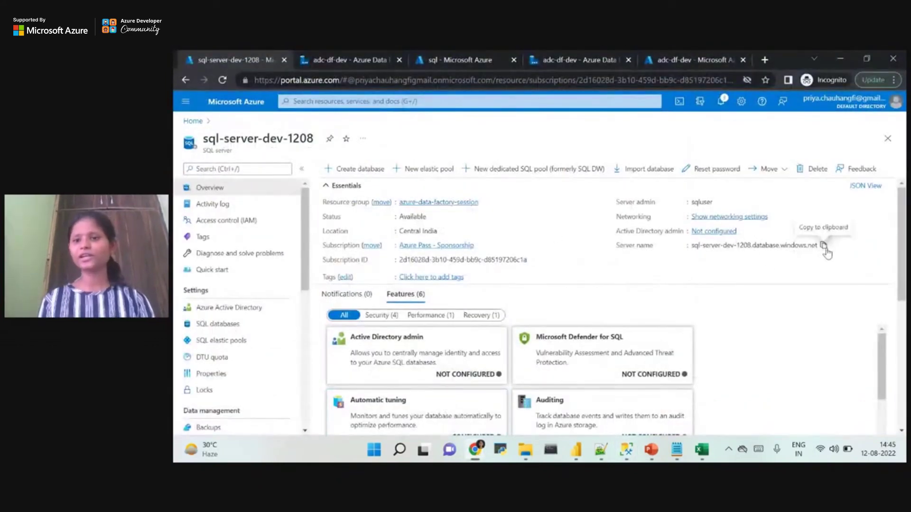
click(824, 251)
mouse_move(609, 445)
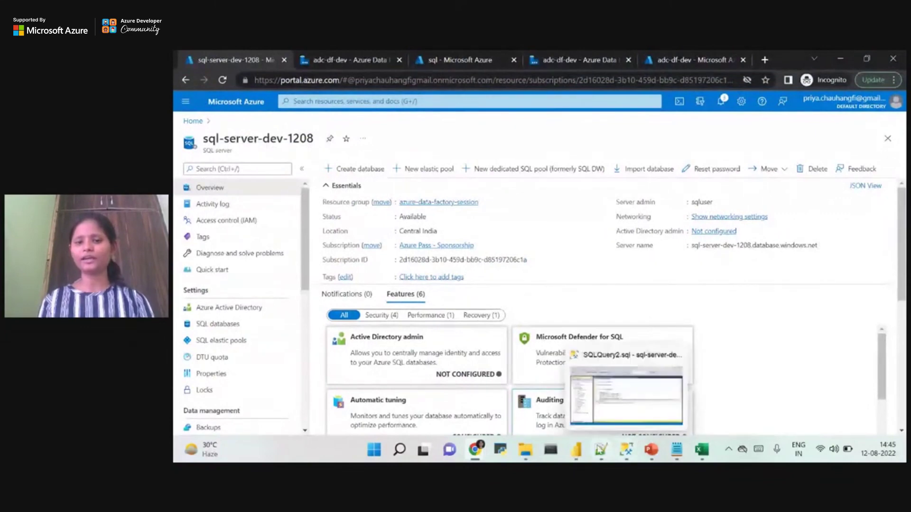
click(625, 455)
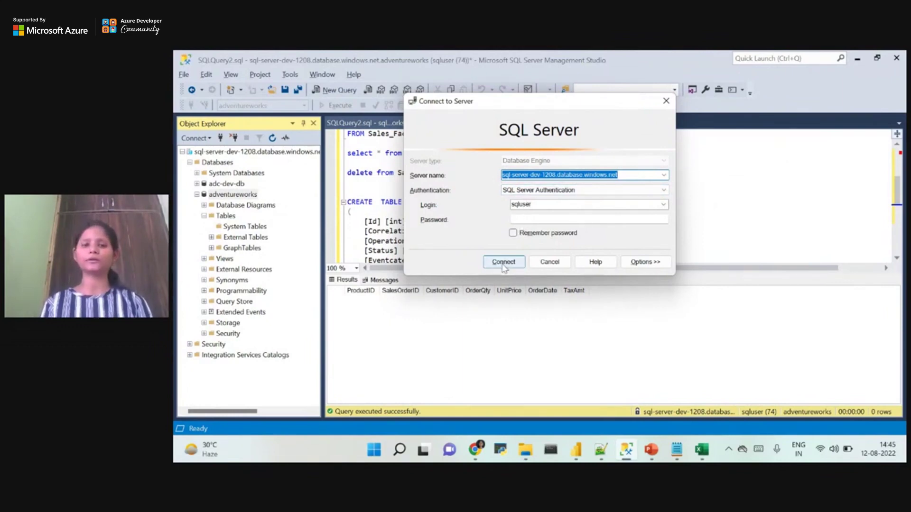
click(666, 101)
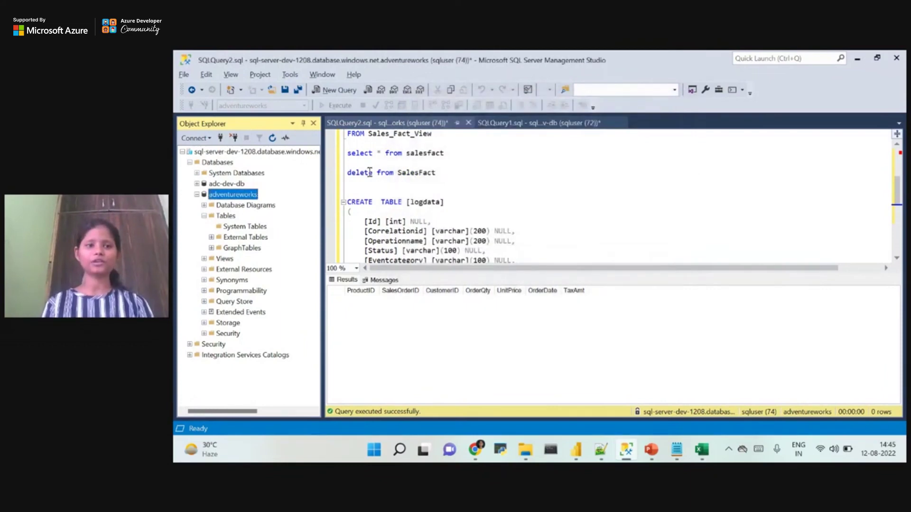